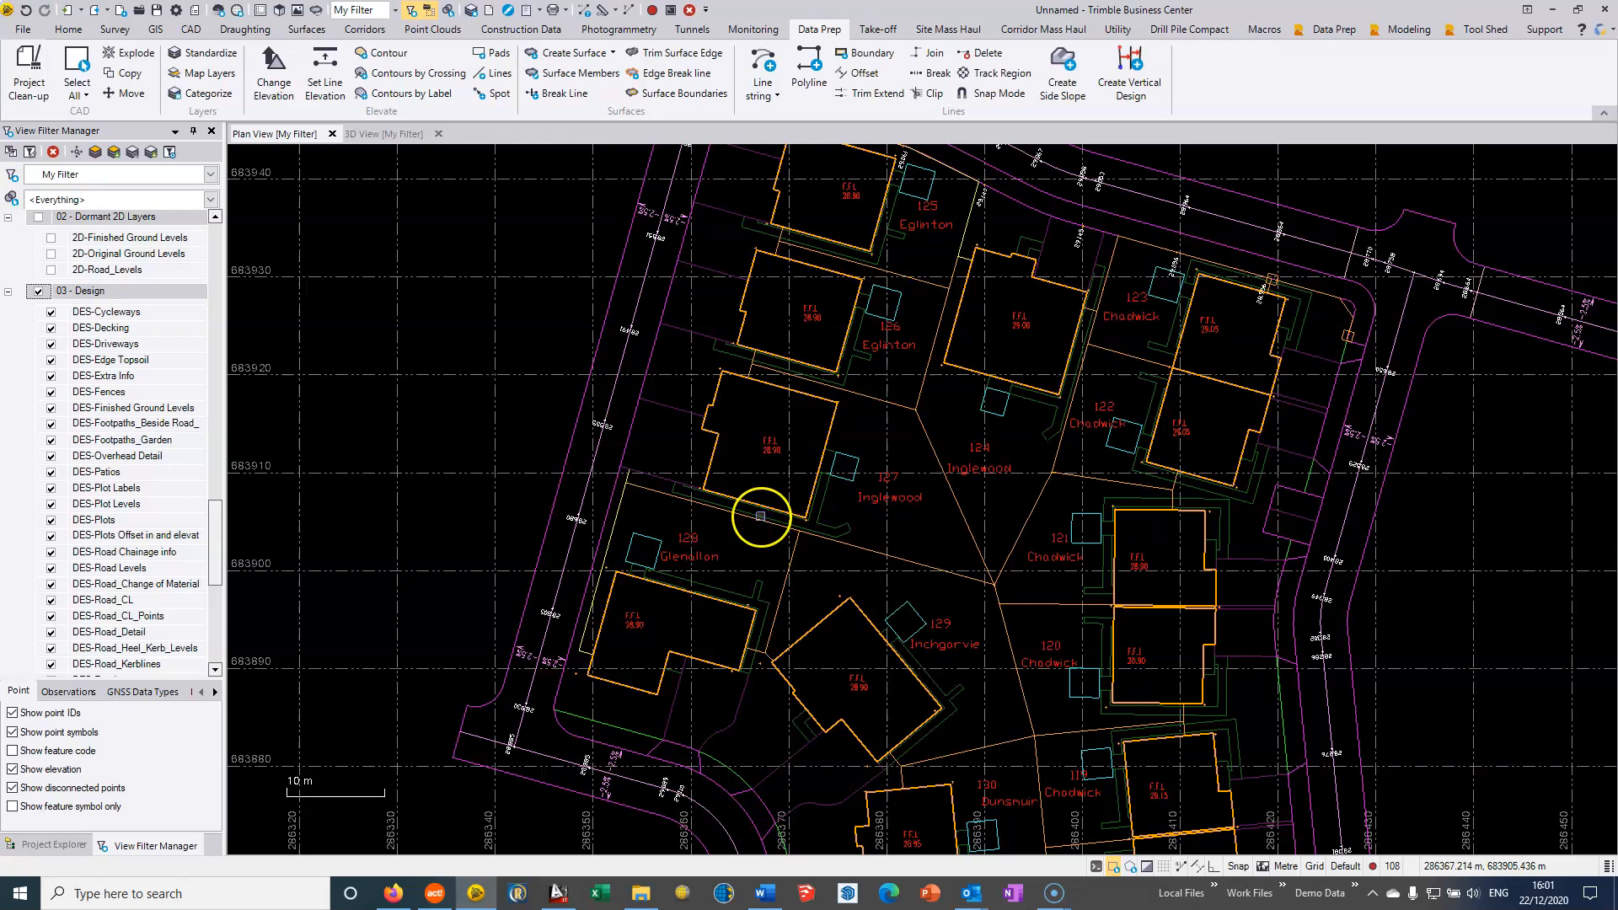
- Examine the elevated house outlines, spot level points and flat road linework in the 3D view
click(381, 137)
right_drag(633, 545, 612, 514)
scroll(582, 487, down, 2)
middle_drag(713, 495, 1066, 527)
right_drag(748, 507, 753, 513)
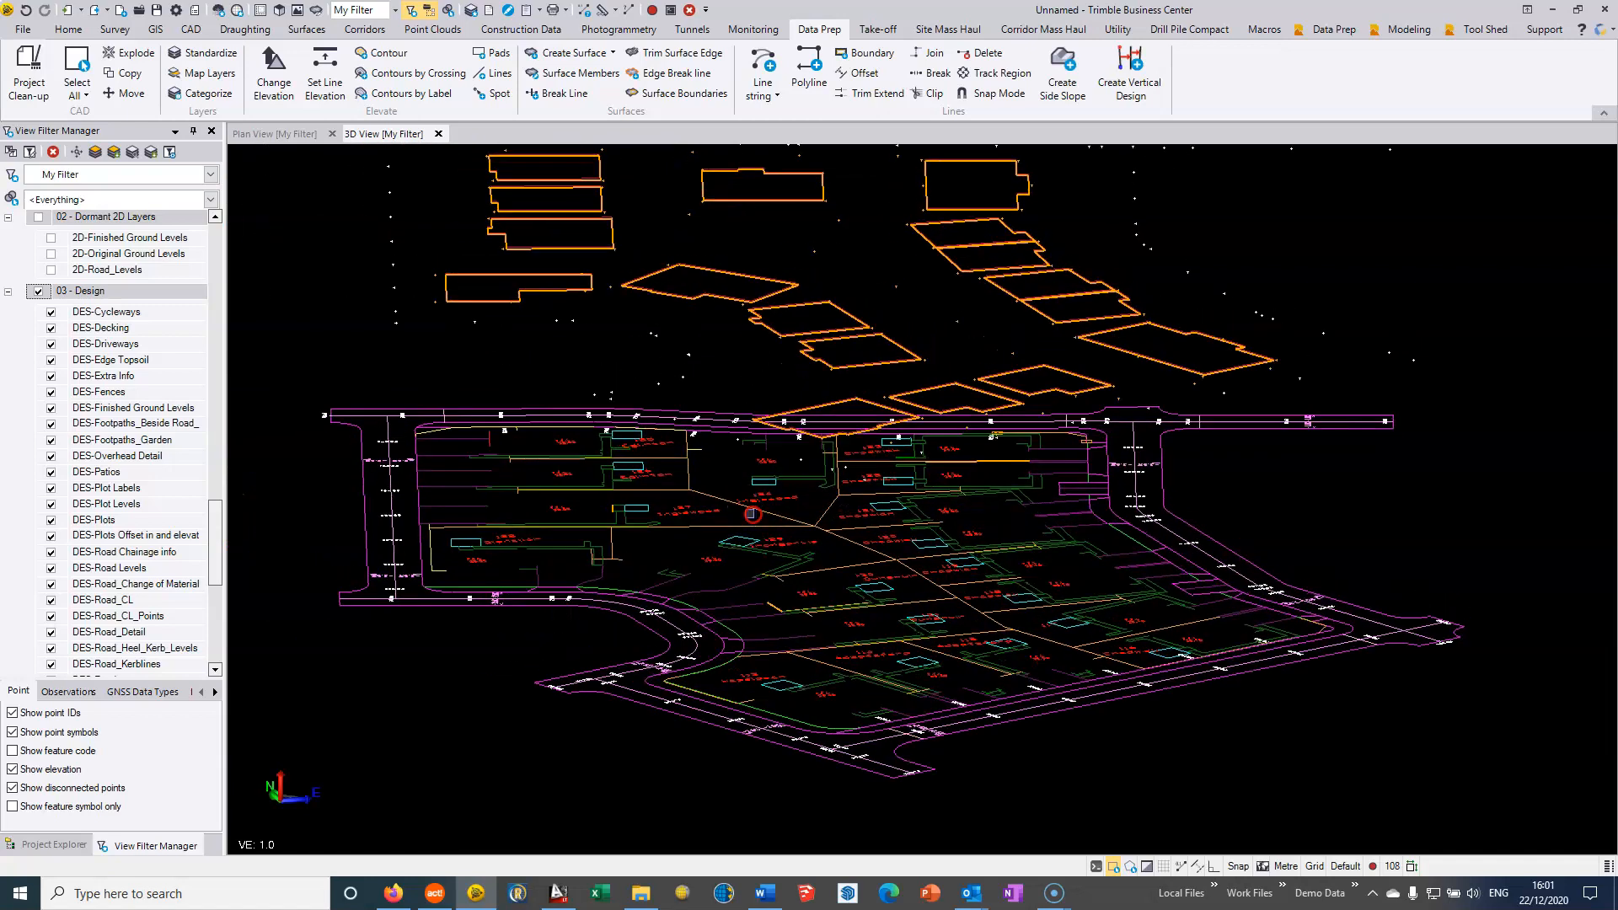
middle_drag(752, 513, 793, 479)
scroll(709, 306, up, 5)
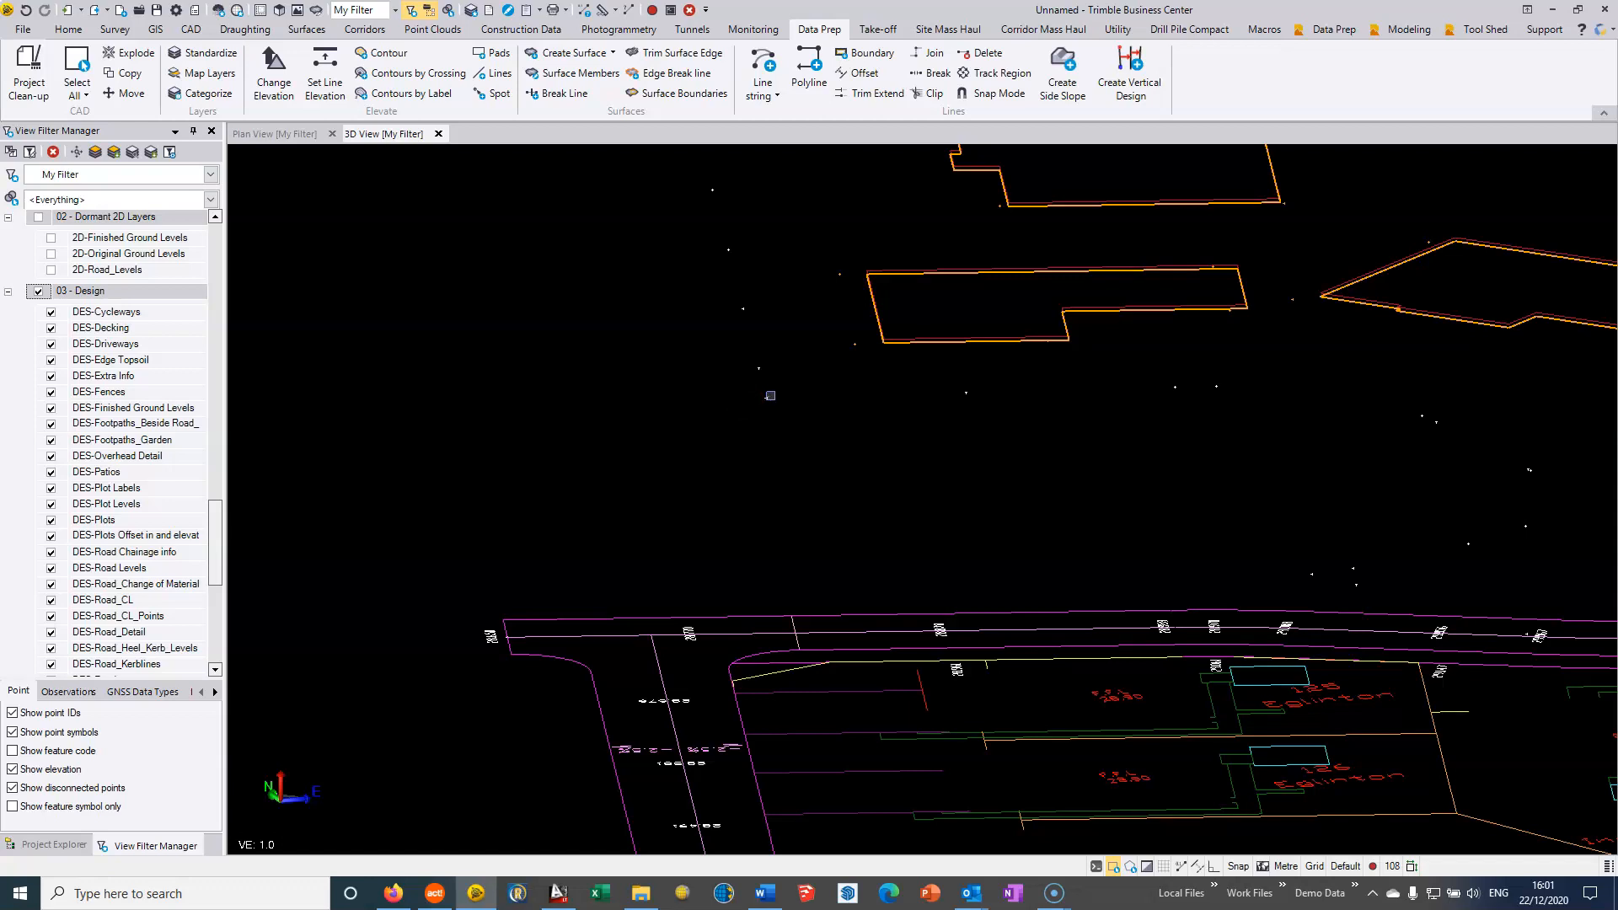
right_drag(758, 369, 741, 467)
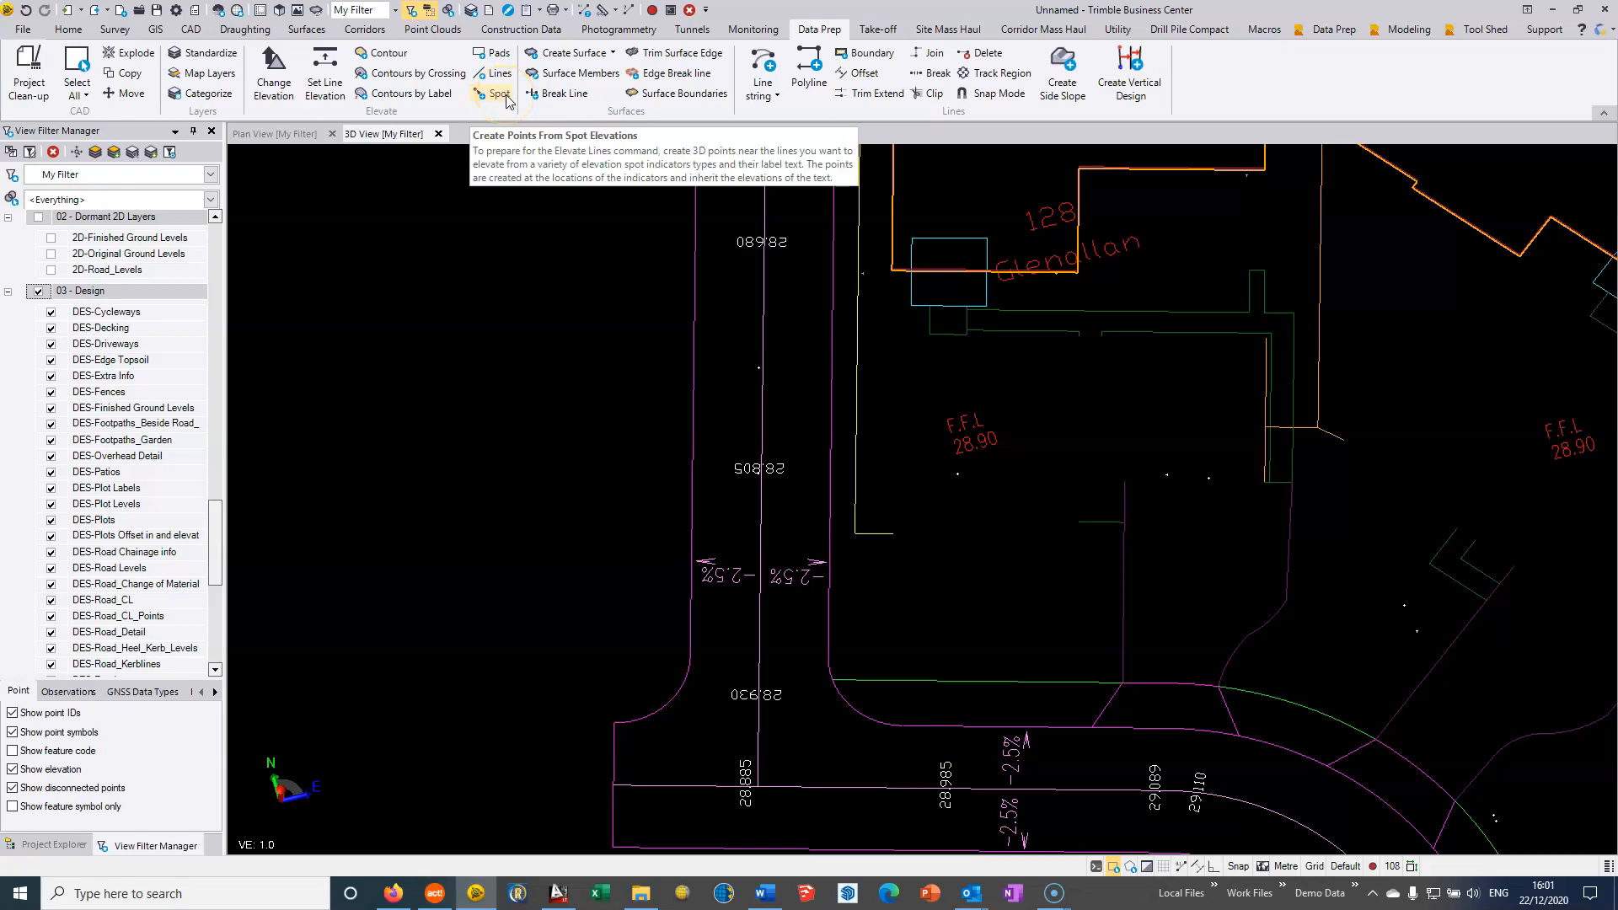
middle_drag(681, 602, 597, 676)
scroll(636, 564, down, 3)
middle_drag(680, 412, 623, 654)
right_drag(617, 565, 611, 492)
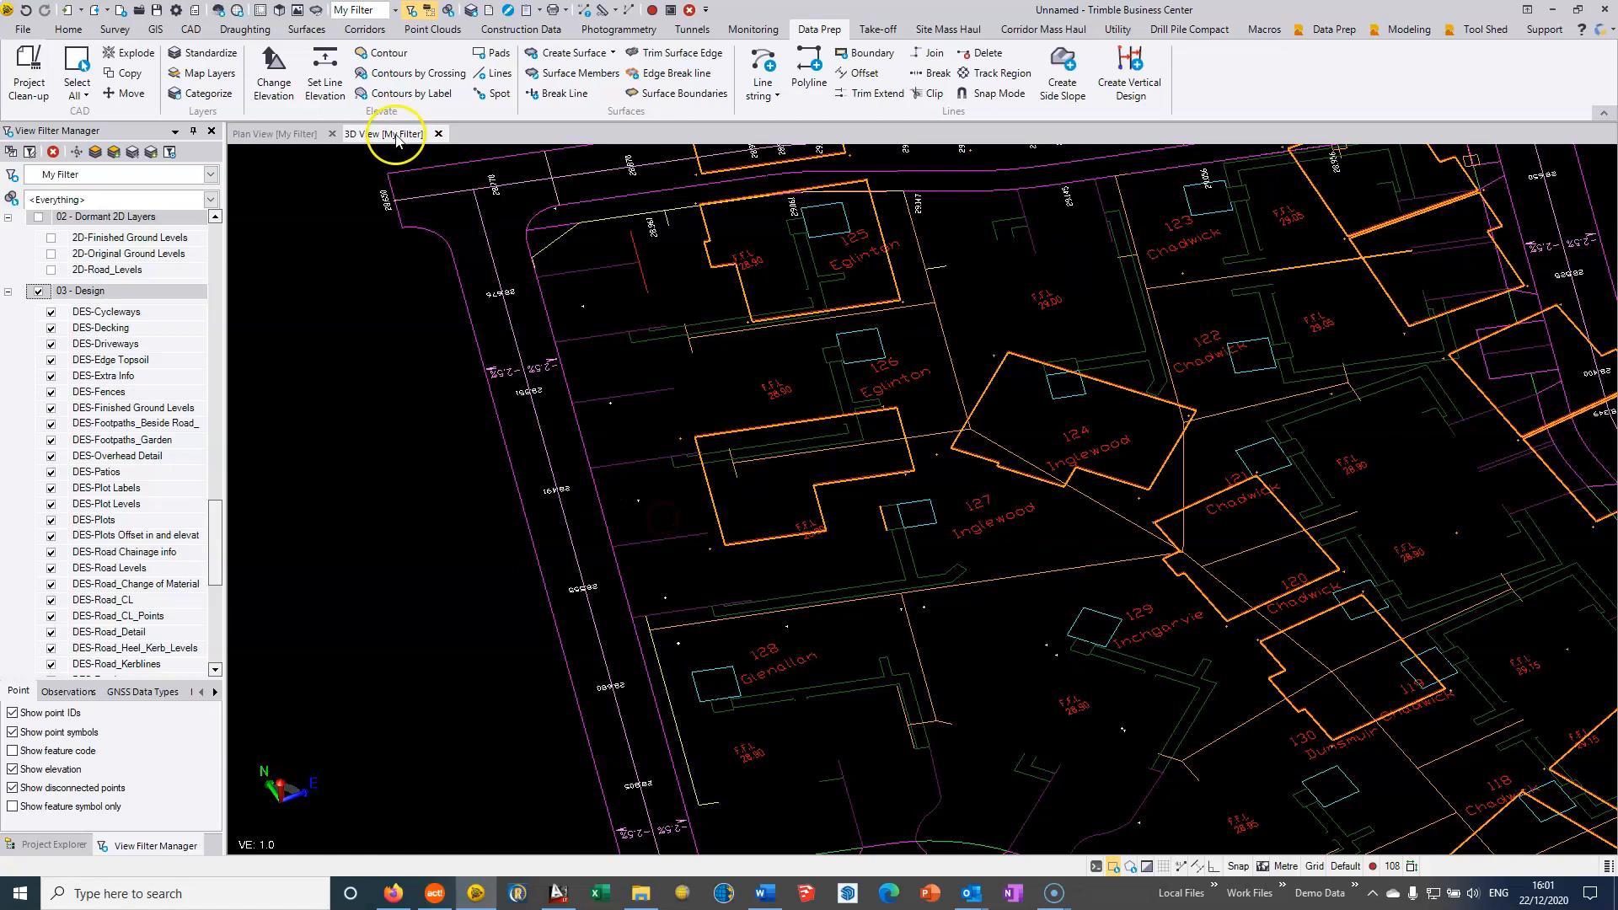
- In the plan view, pick a road centreline and a centreline level point, and isolate the DES-Road_CL and DES-Road_CL_Points layers
click(302, 138)
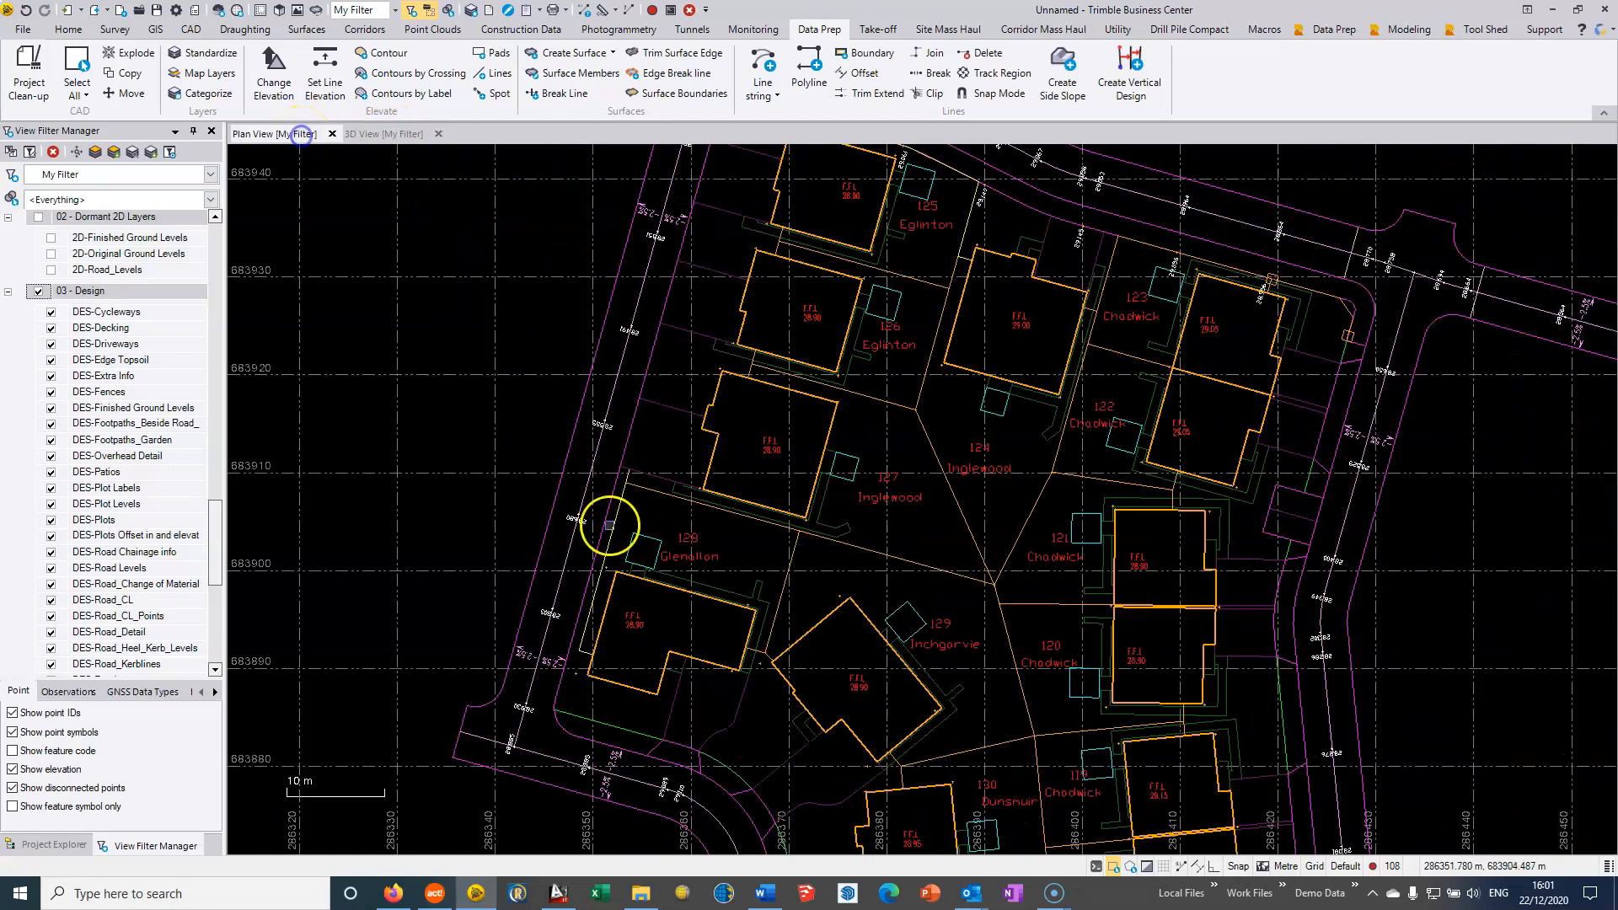
middle_drag(635, 356, 574, 388)
scroll(623, 371, down, 2)
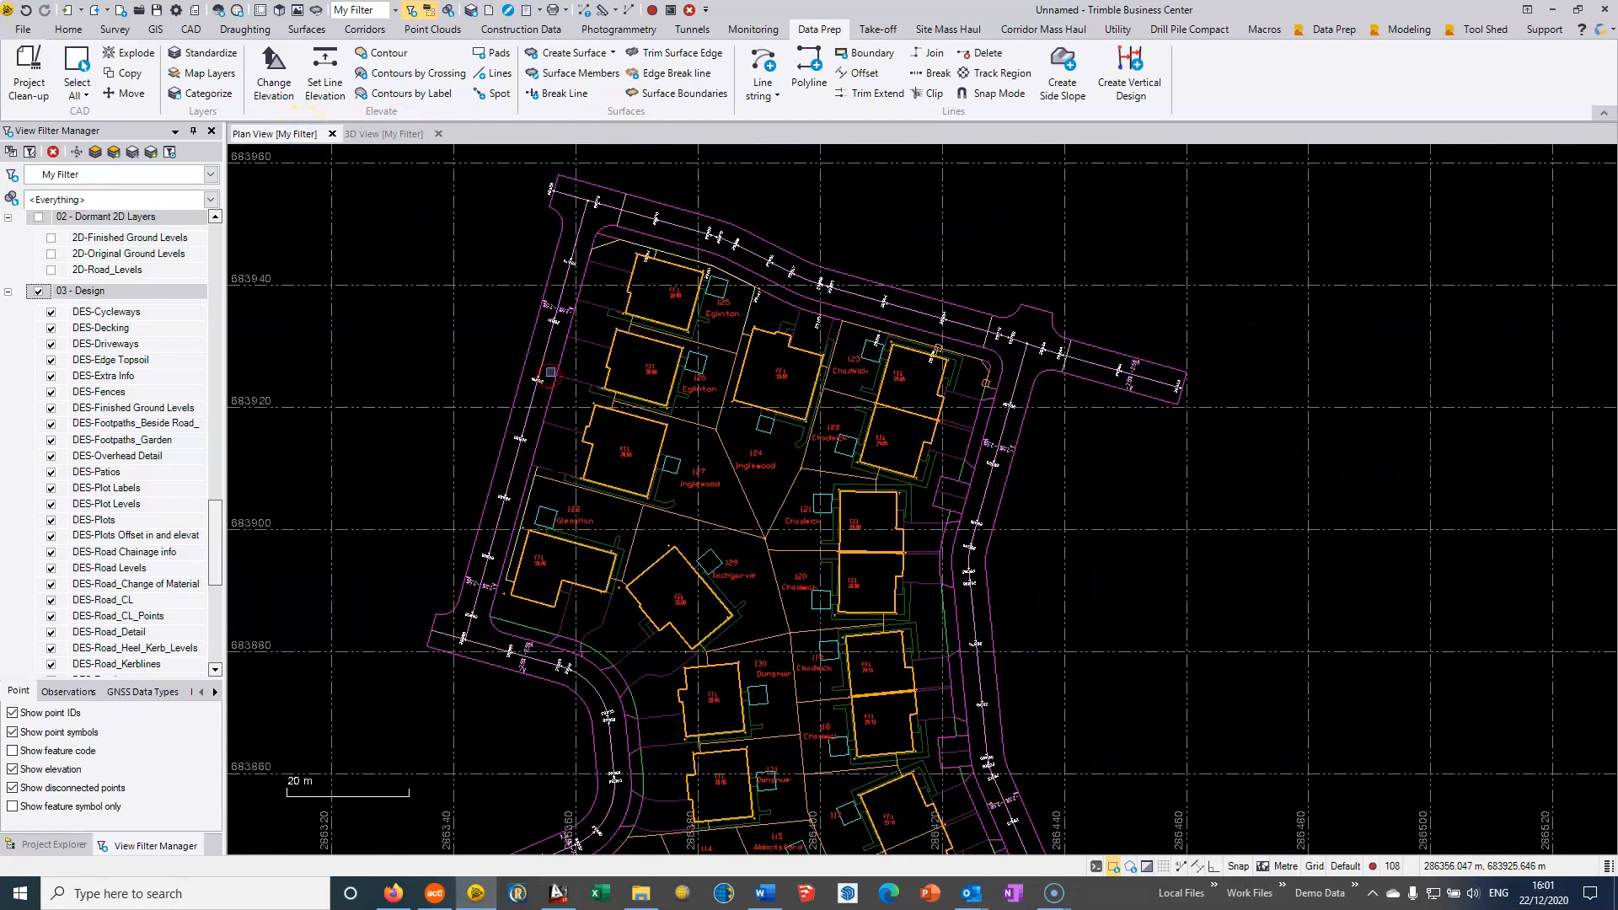
scroll(560, 209, up, 3)
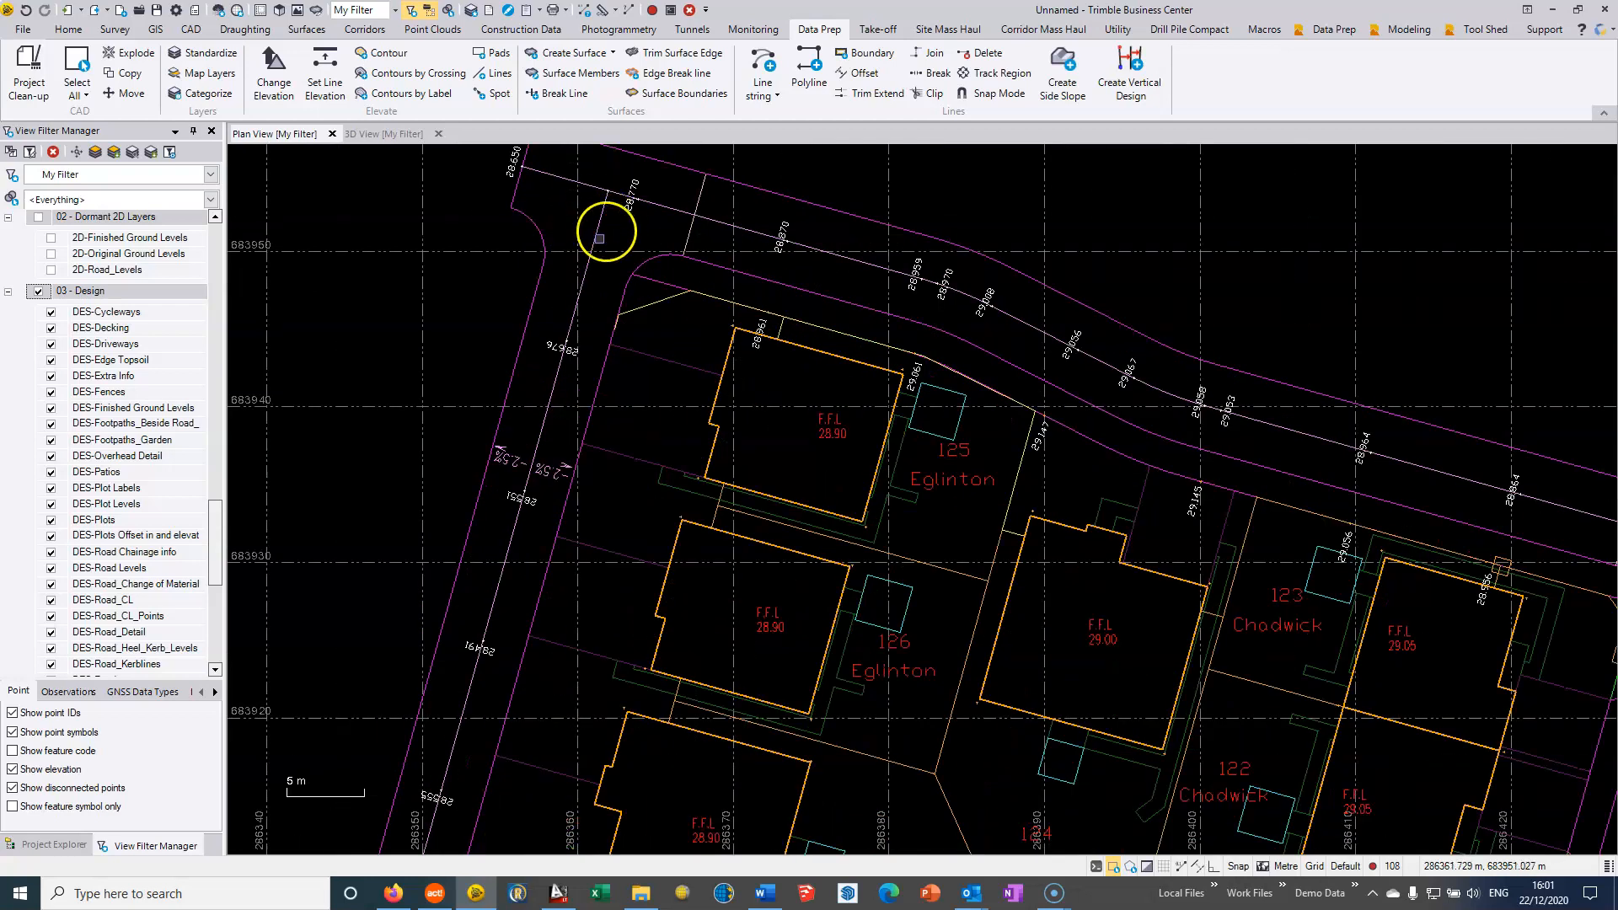
scroll(607, 217, up, 3)
middle_drag(645, 270, 621, 318)
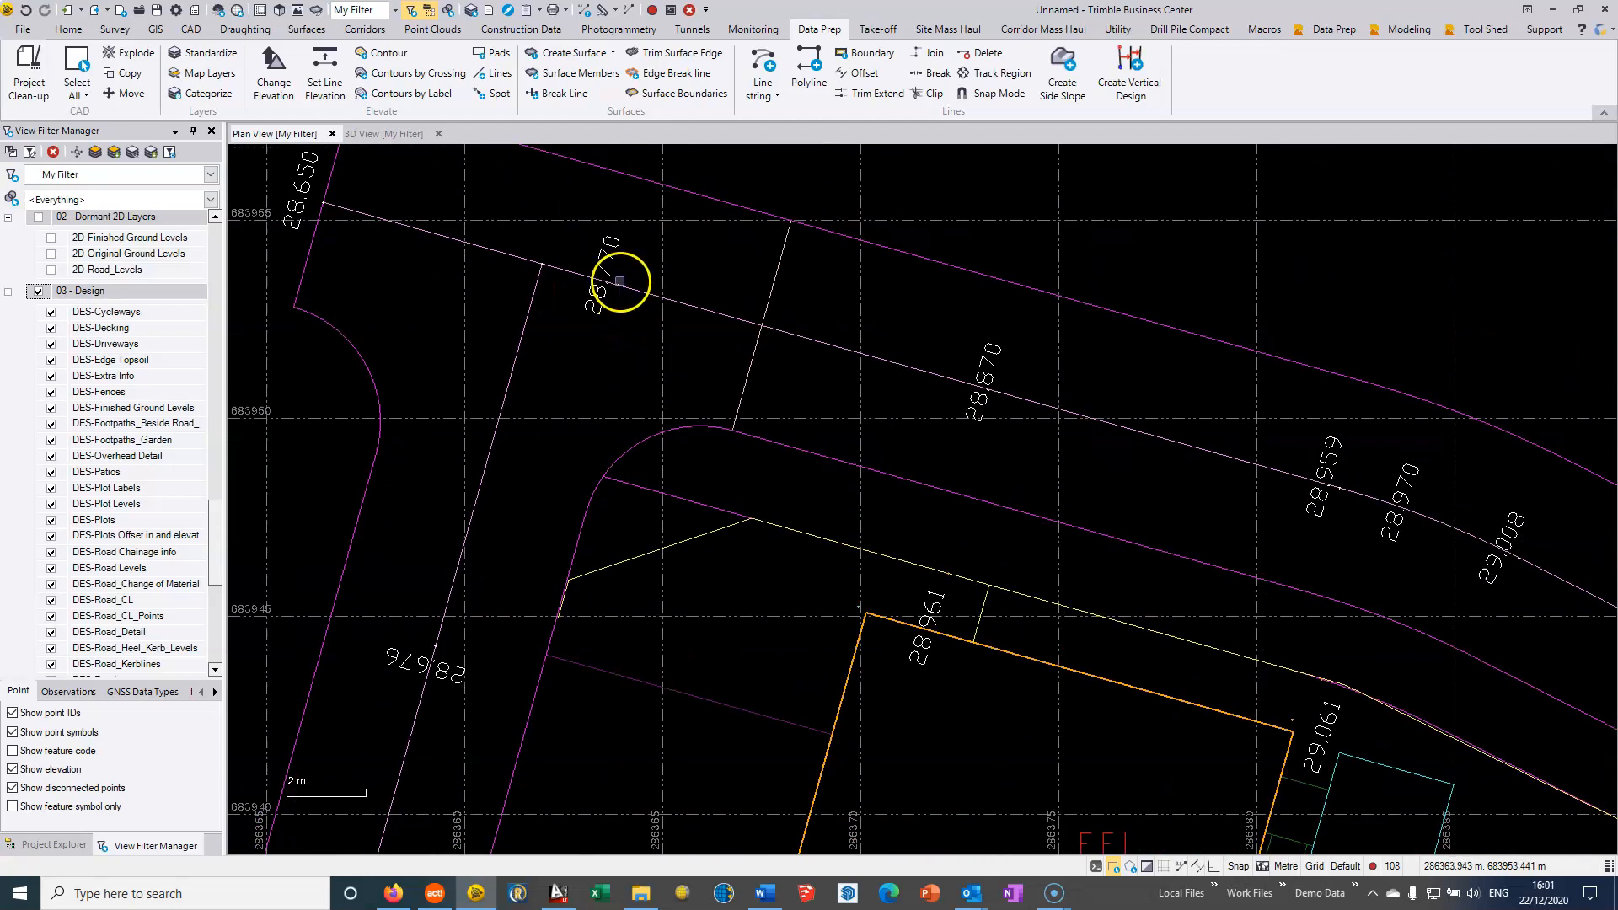
click(621, 280)
click(666, 321)
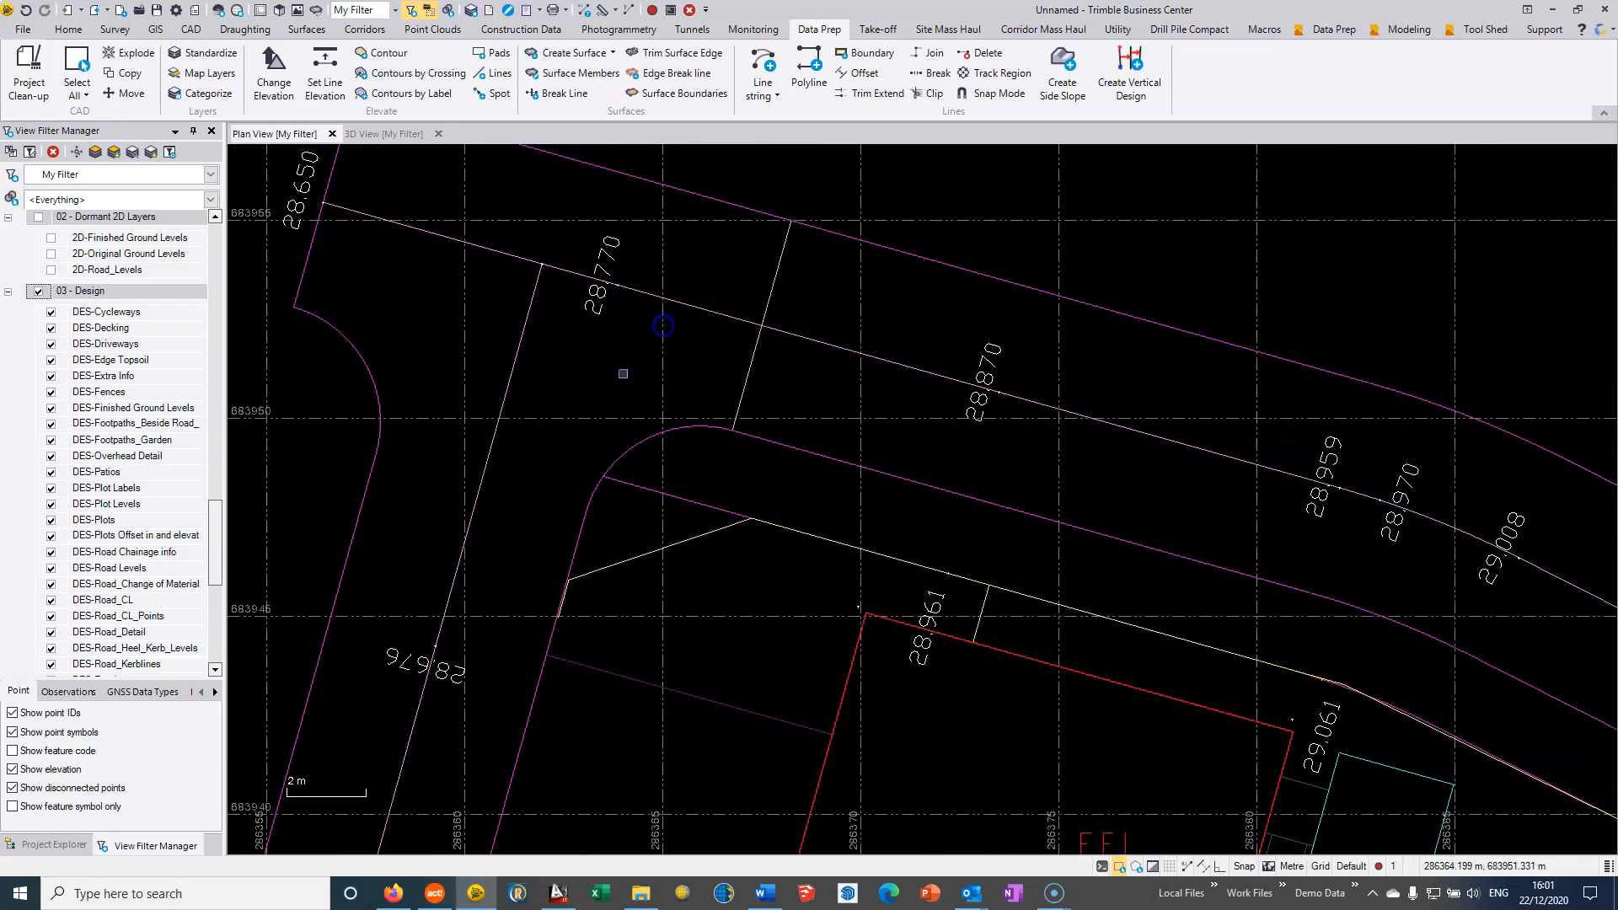
click(521, 332)
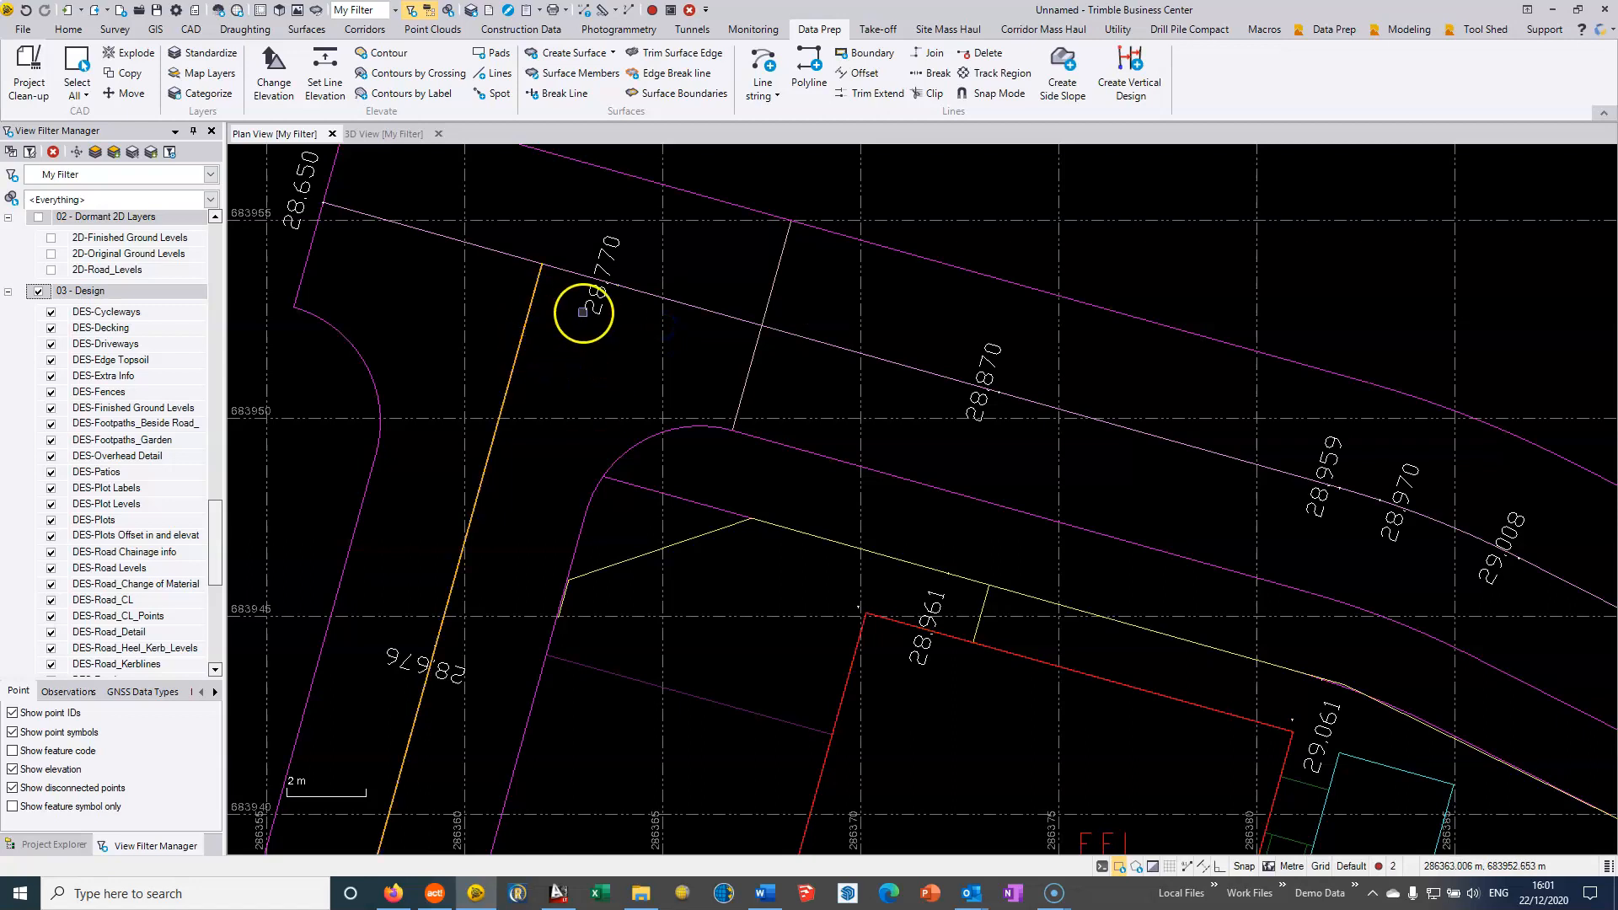
click(133, 153)
scroll(484, 408, down, 5)
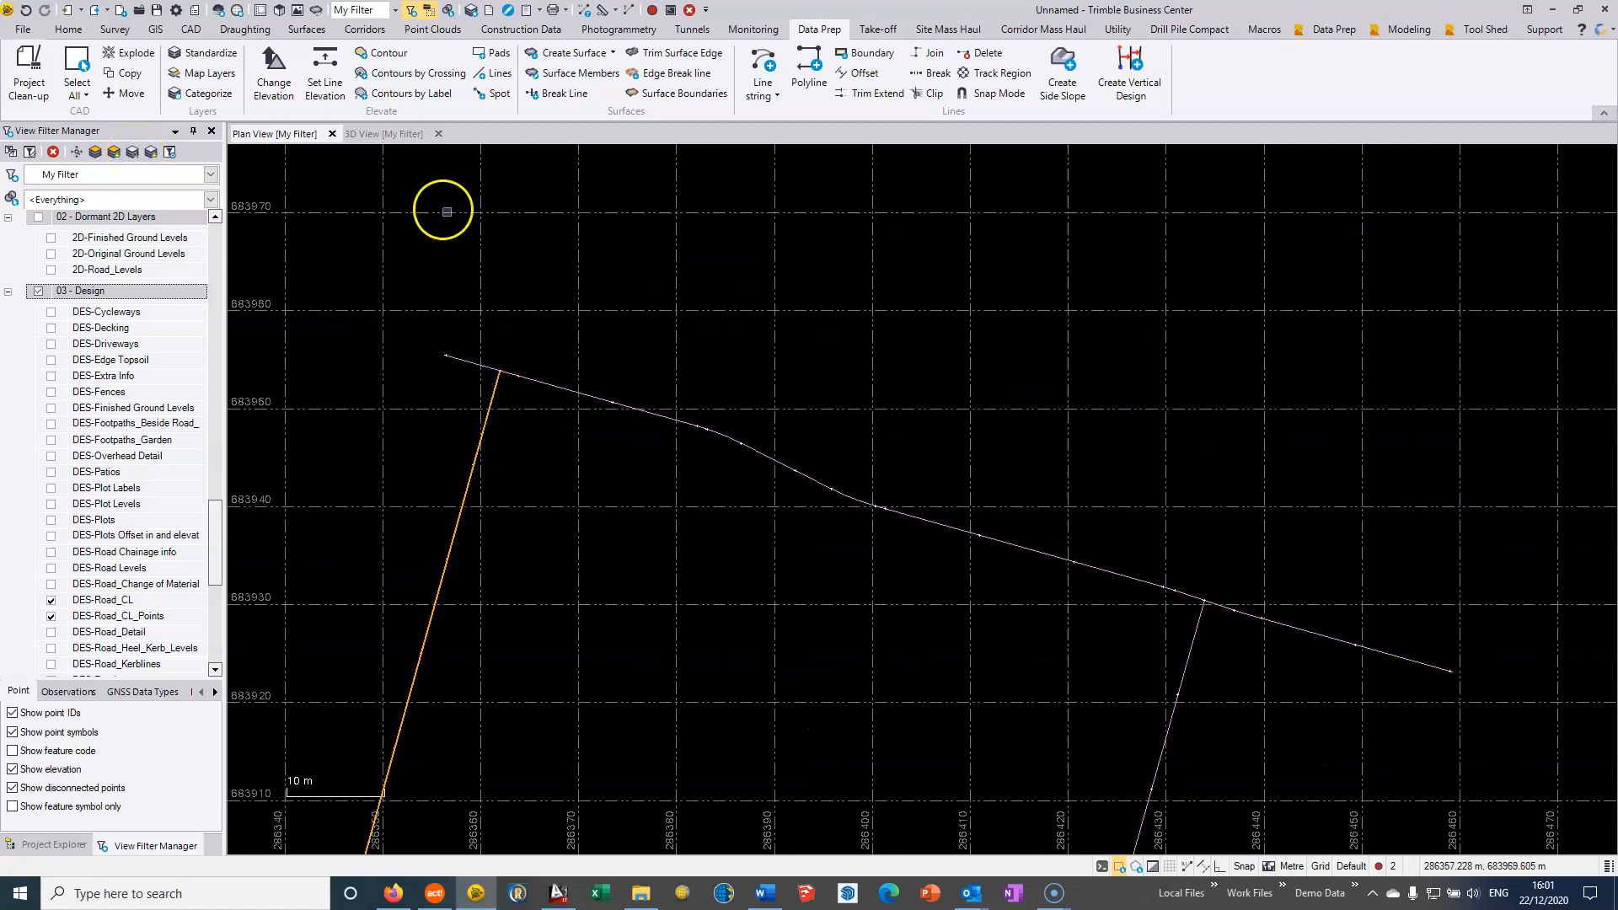
- Compare the heights of the isolated road centrelines and level points in the 3D view
click(393, 139)
scroll(658, 535, down, 3)
drag(658, 535, 650, 607)
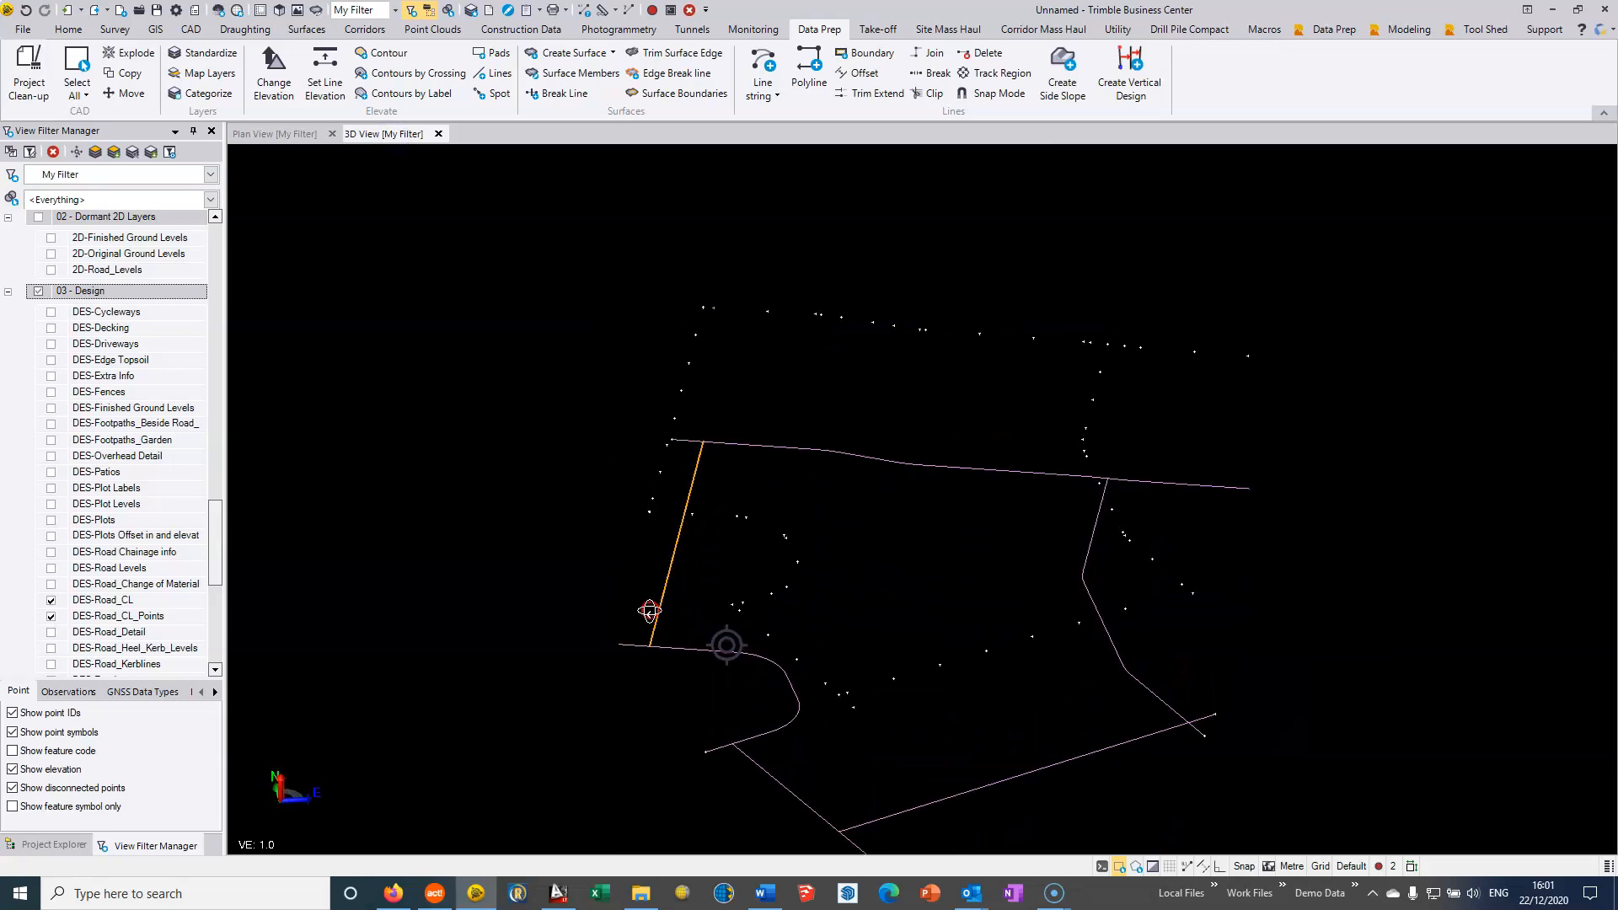
- Elevate all the road centrelines from the level points, using Point VPI placement and an offset tolerance of 0.01
click(282, 138)
scroll(622, 469, down, 5)
drag(453, 723, 934, 245)
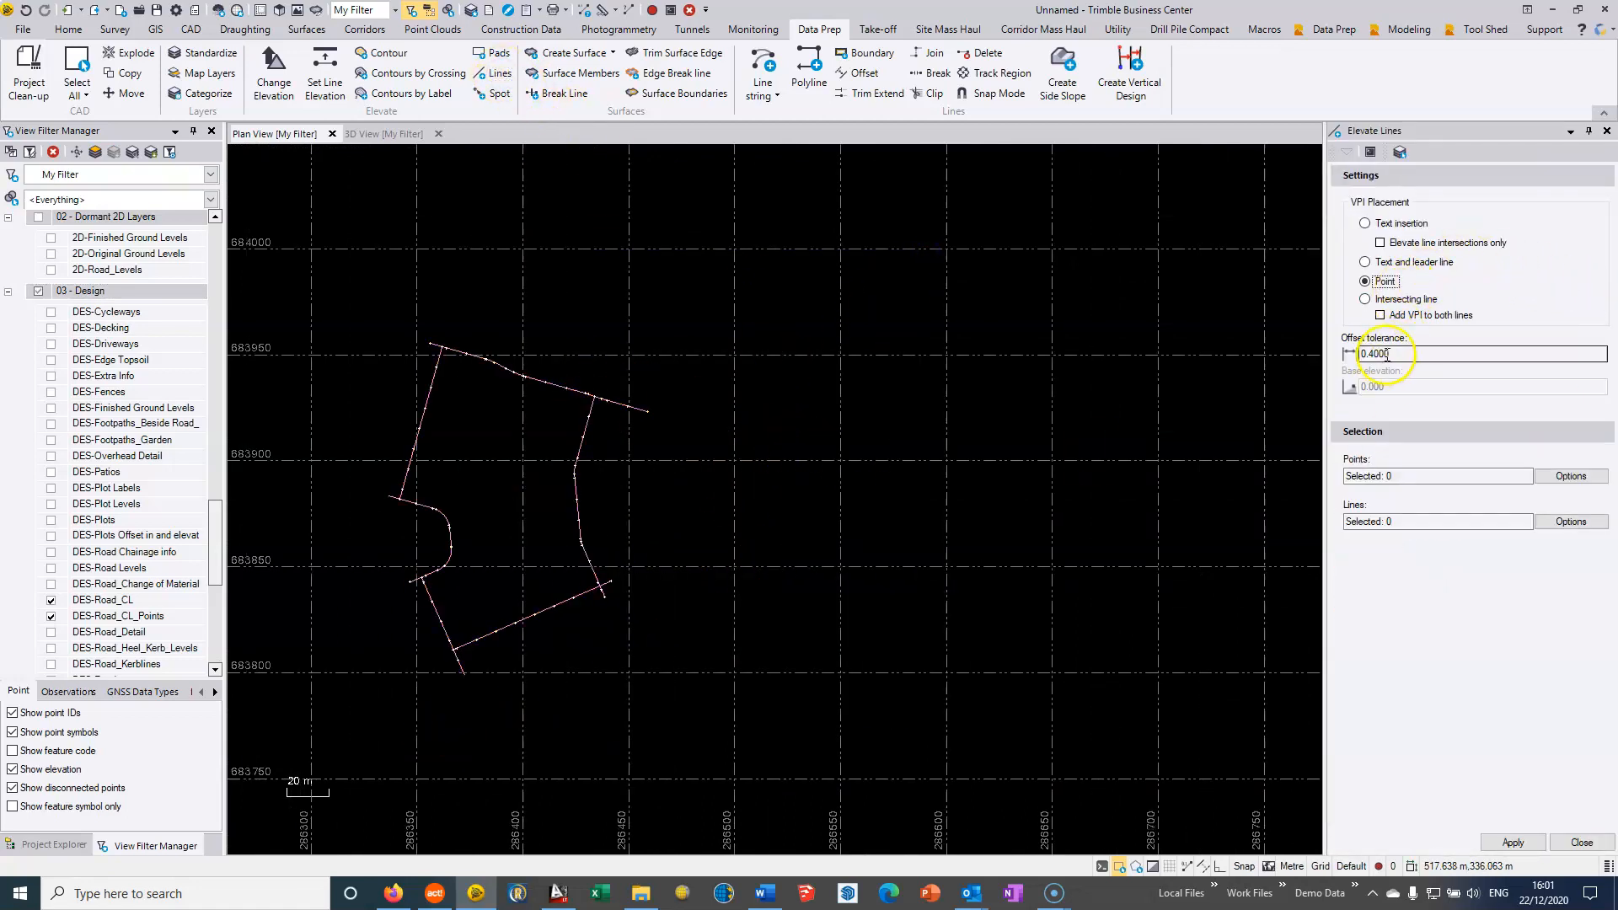
click(1411, 354)
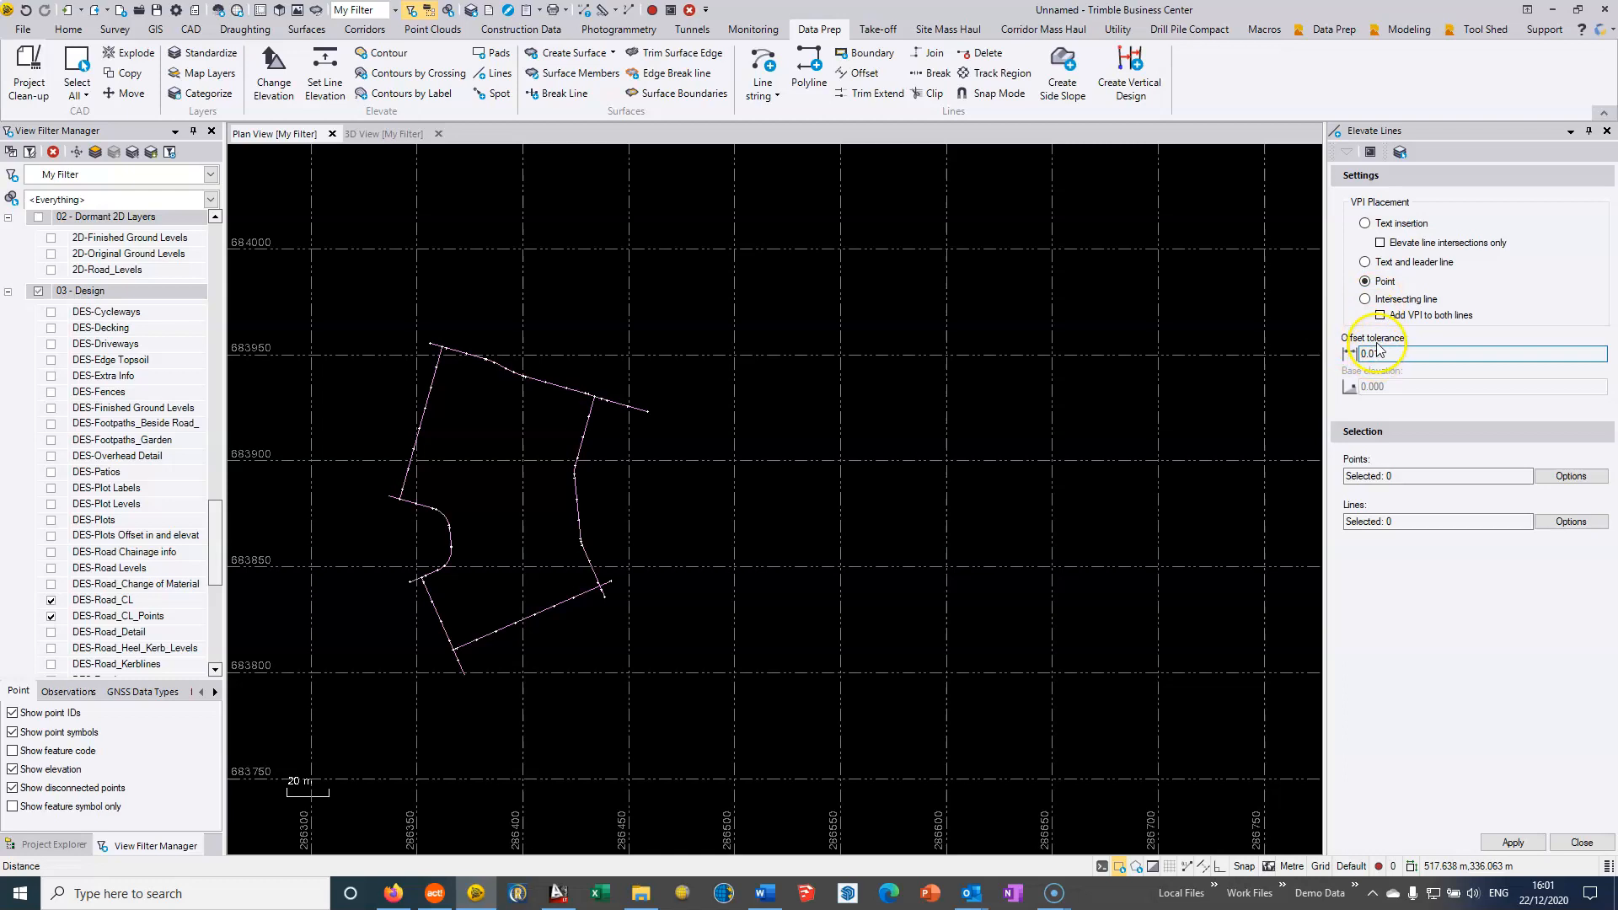
click(1406, 477)
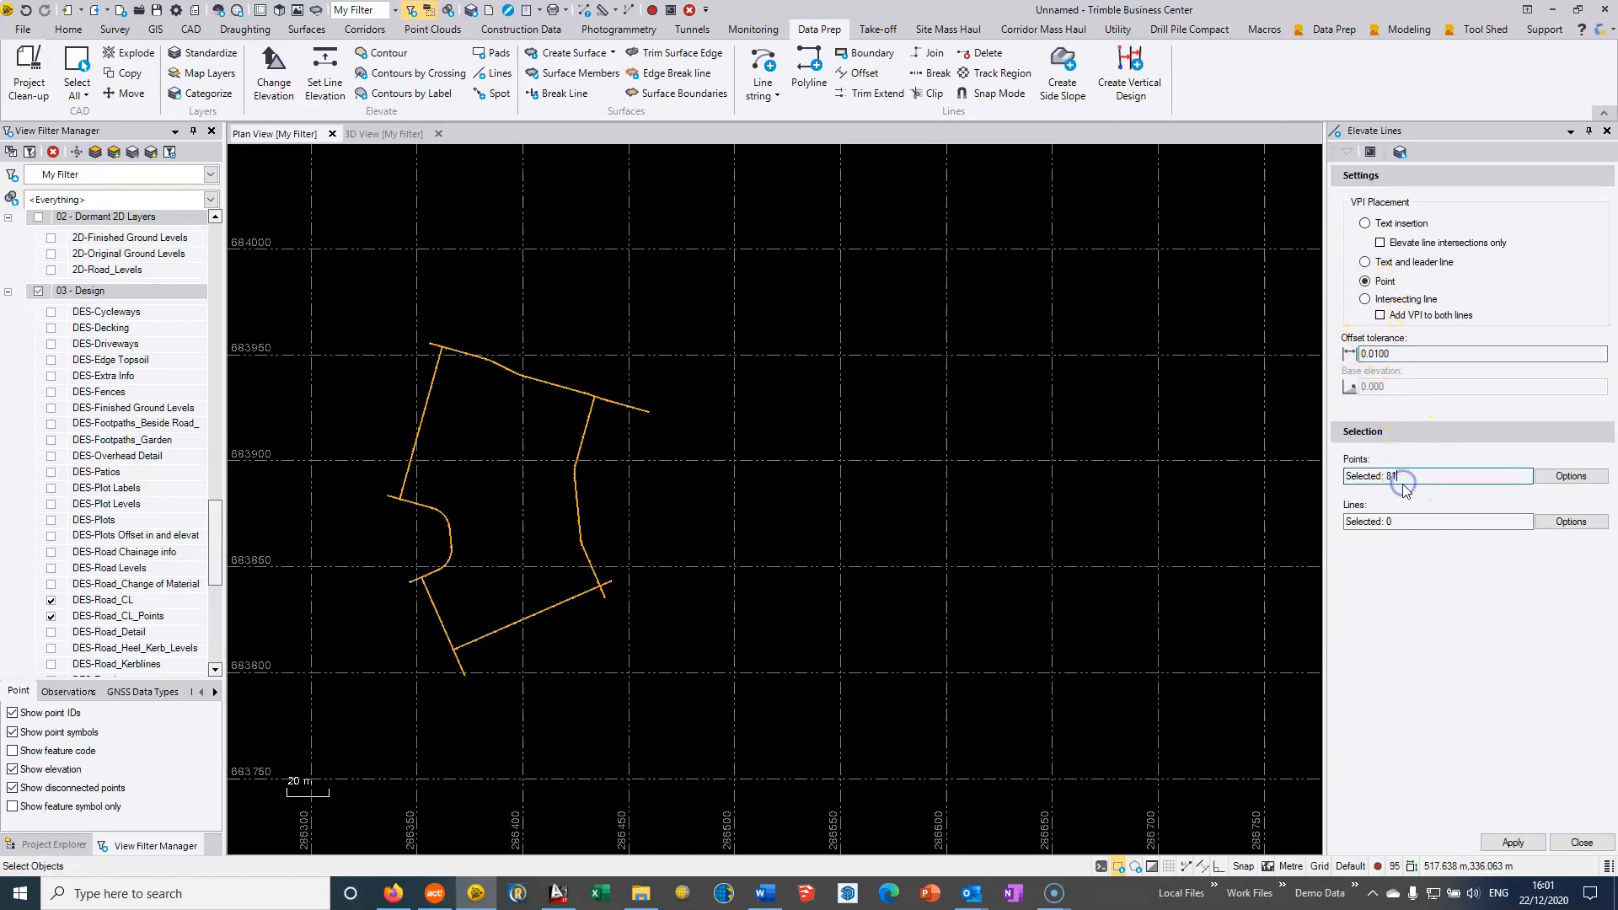
click(1404, 521)
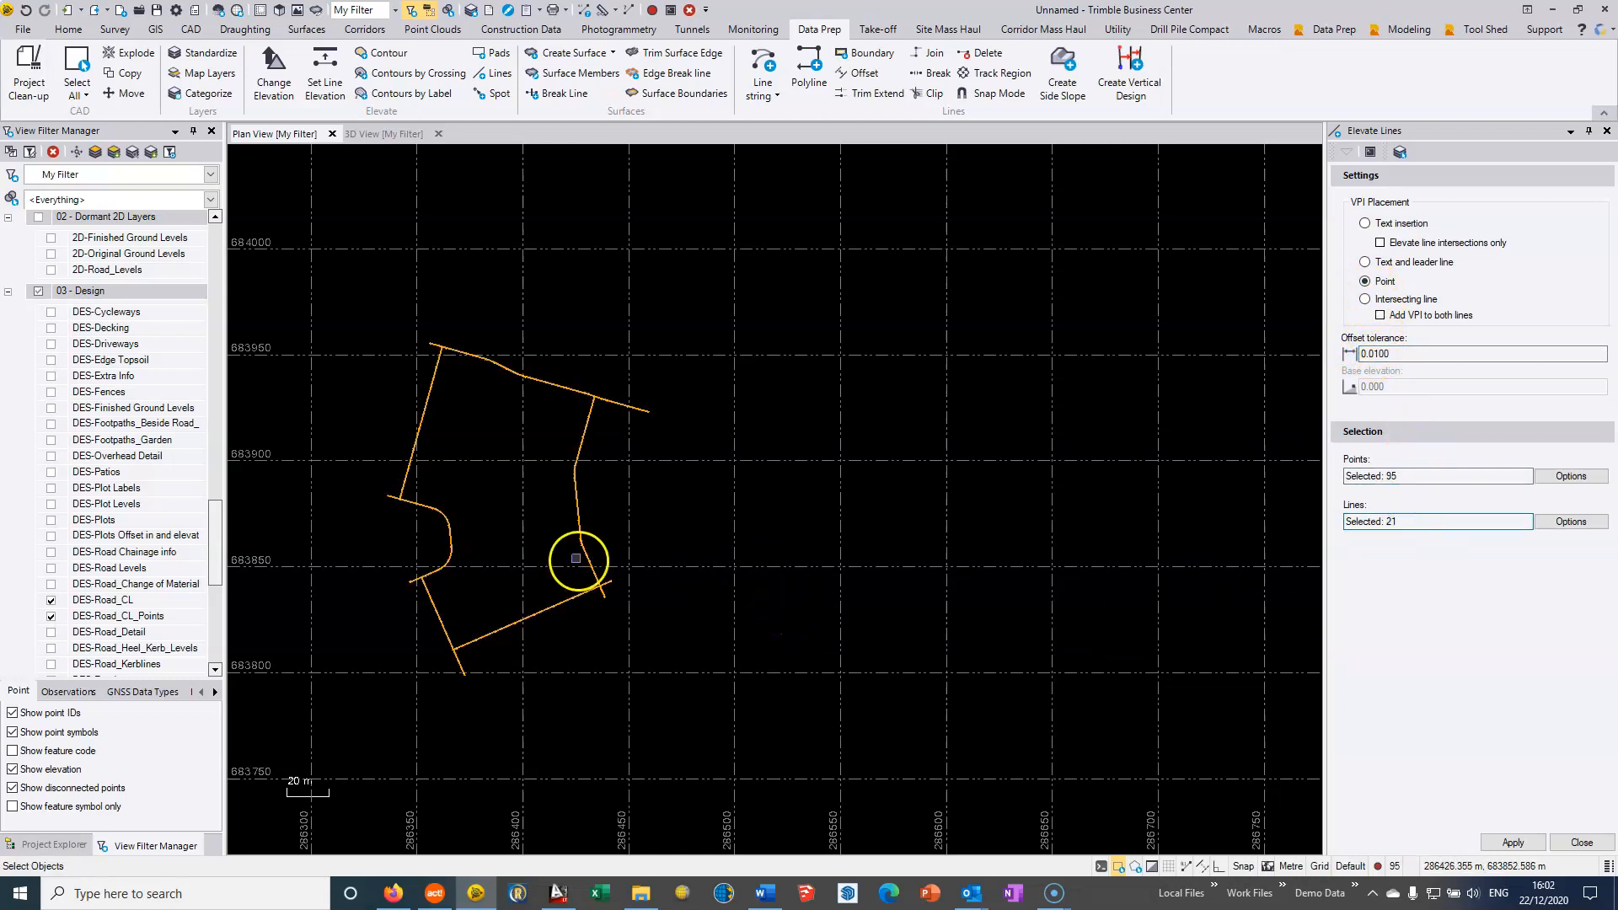
middle_drag(539, 547, 676, 524)
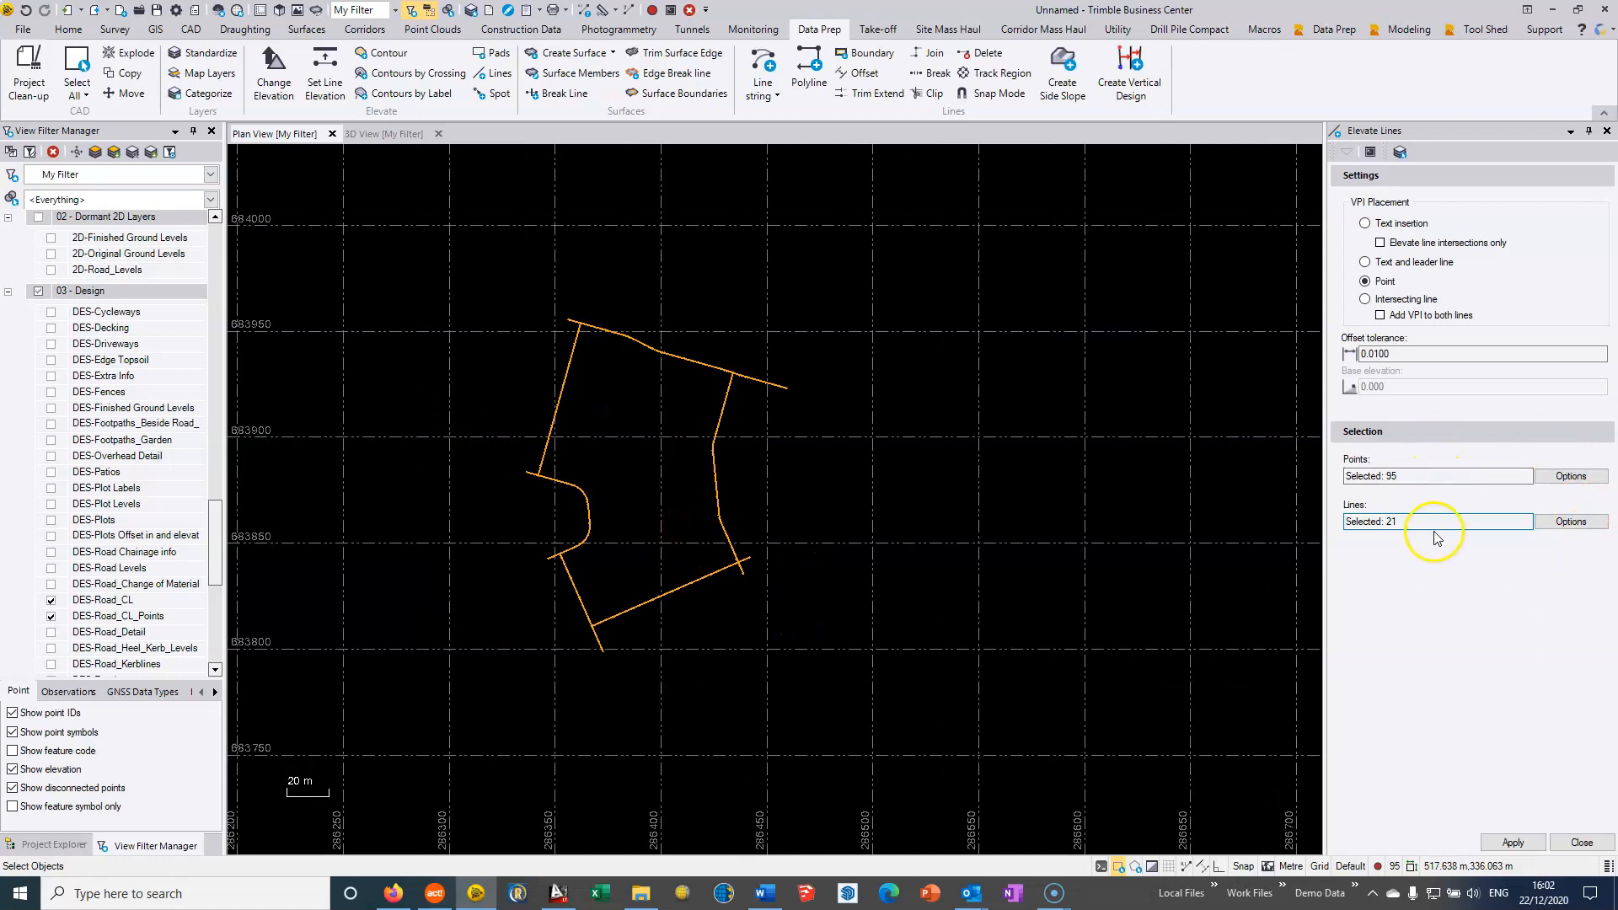
click(1513, 842)
- Check the elevated road centrelines in the 3D view and close the Elevate Lines command
click(377, 135)
drag(596, 469, 581, 569)
scroll(582, 567, down, 2)
drag(640, 491, 825, 466)
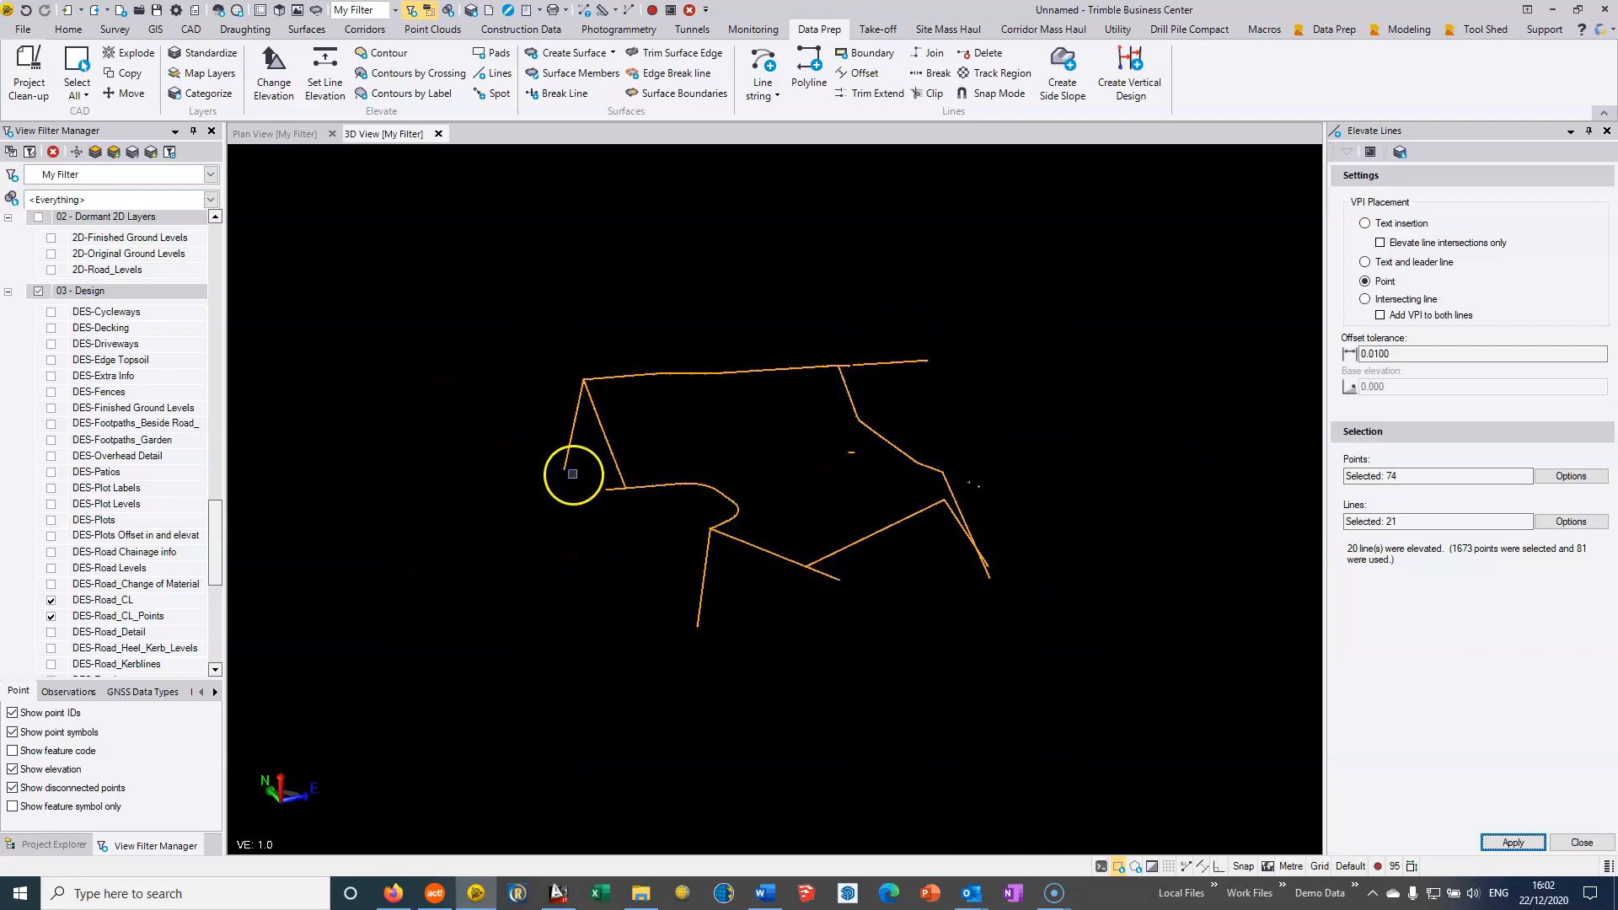
click(1607, 131)
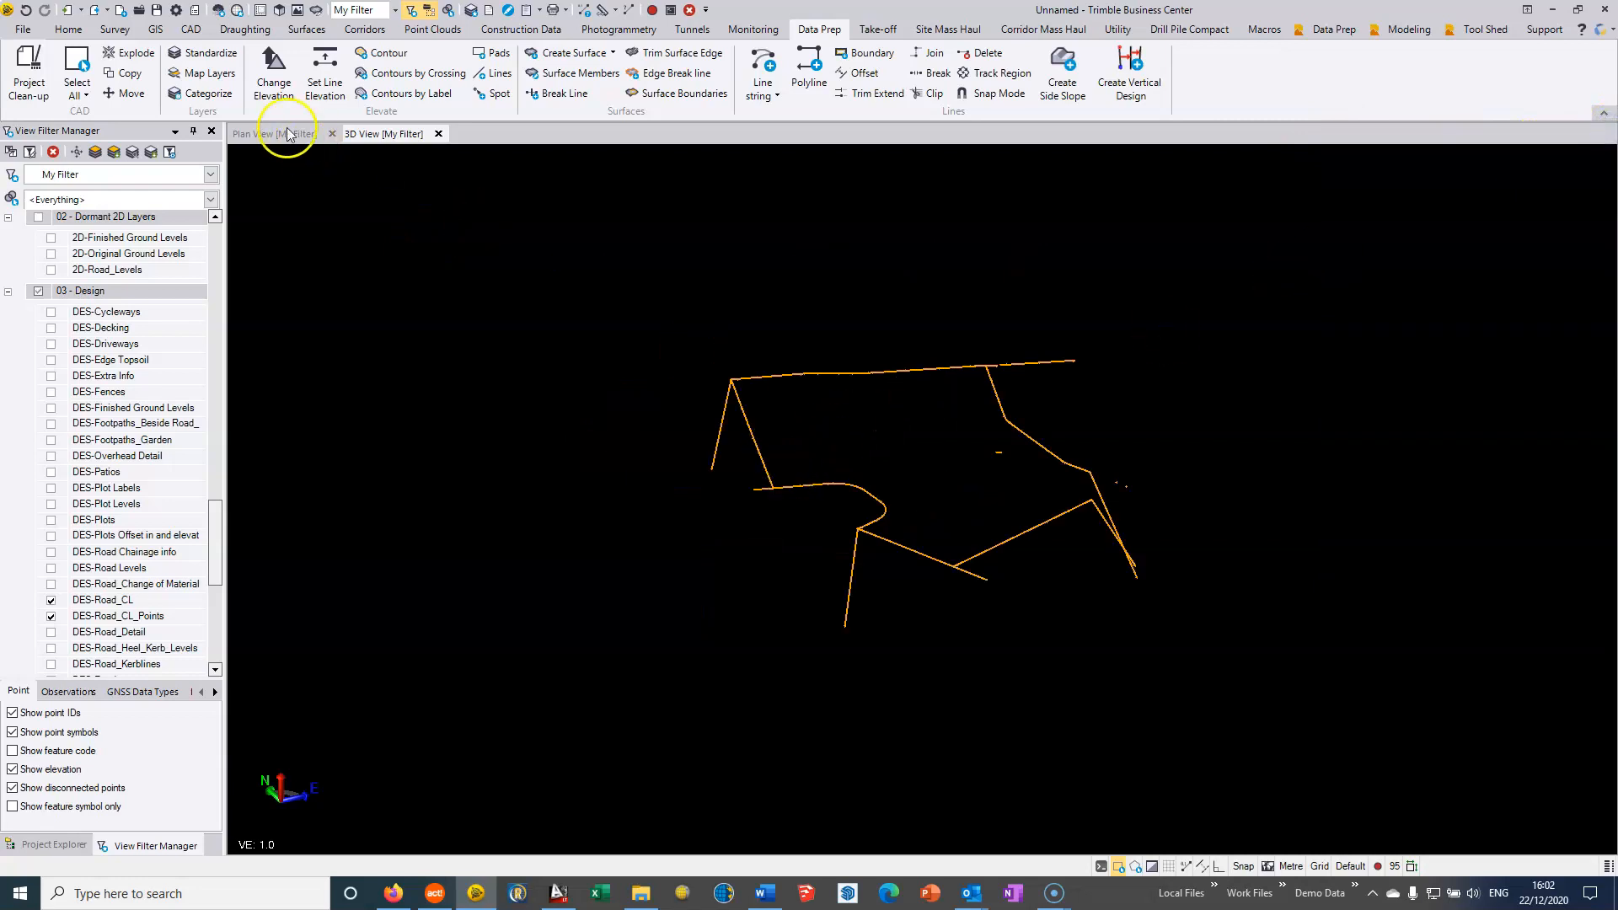
- Inspect the northern road centreline around the side-road junction in 3D for gaps and height steps between segments
drag(837, 469, 846, 572)
middle_drag(990, 320, 937, 598)
scroll(1020, 494, up, 4)
mouse_move(1087, 544)
mouse_down()
mouse_move(1077, 518)
mouse_move(1070, 588)
mouse_move(1066, 563)
mouse_up()
scroll(1074, 515, up, 3)
middle_drag(1080, 513, 1064, 523)
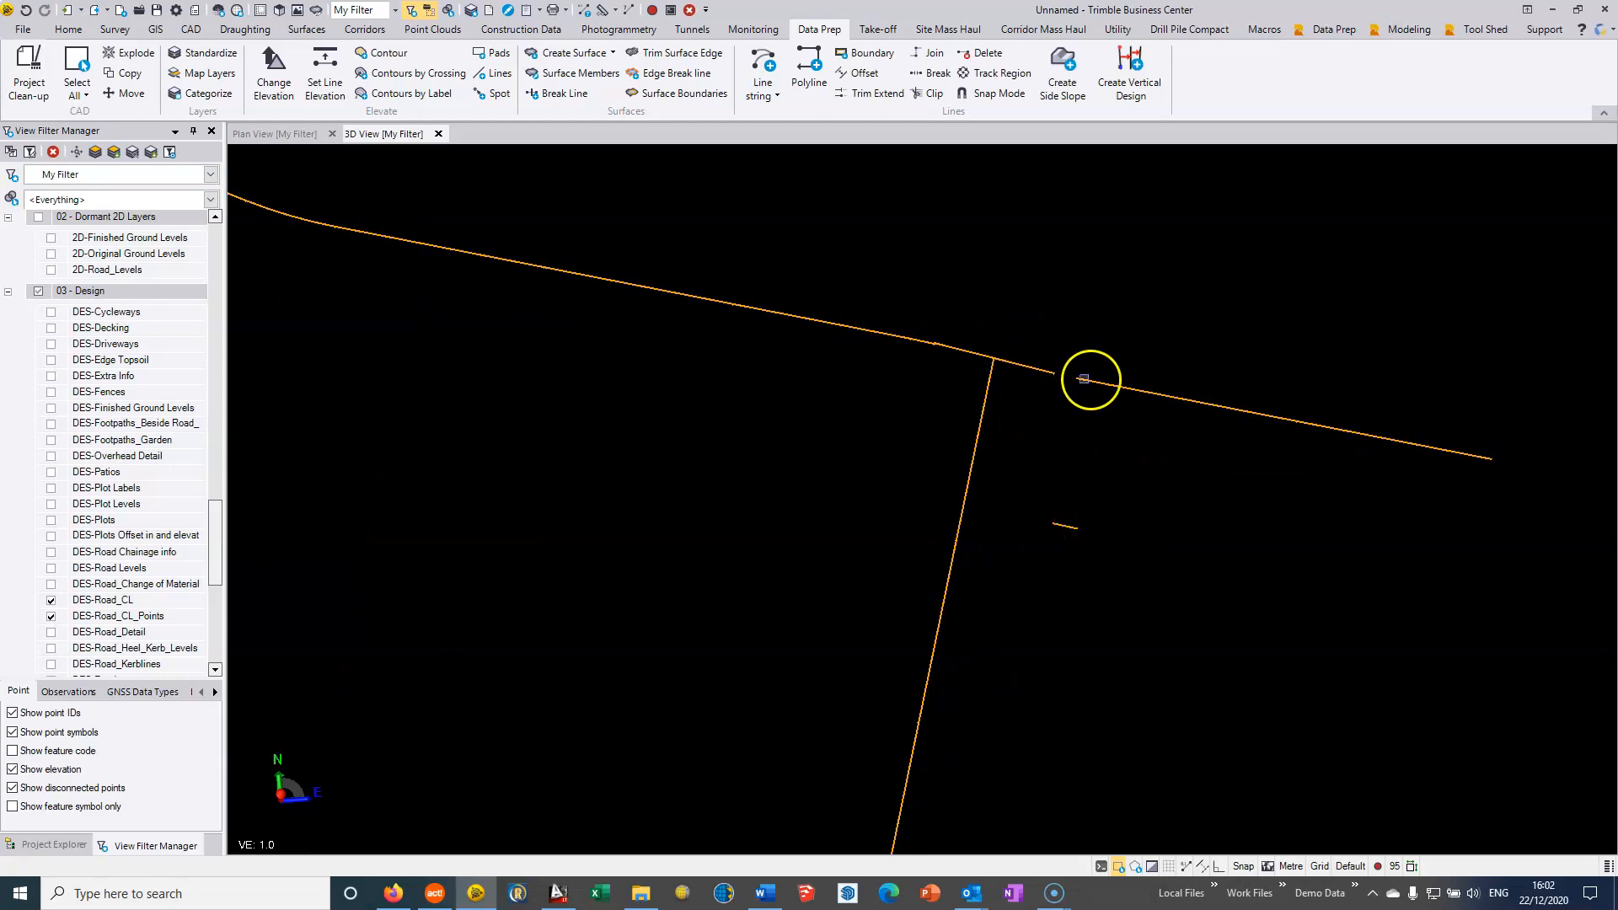
scroll(928, 364, up, 3)
drag(985, 347, 1068, 213)
scroll(937, 344, up, 5)
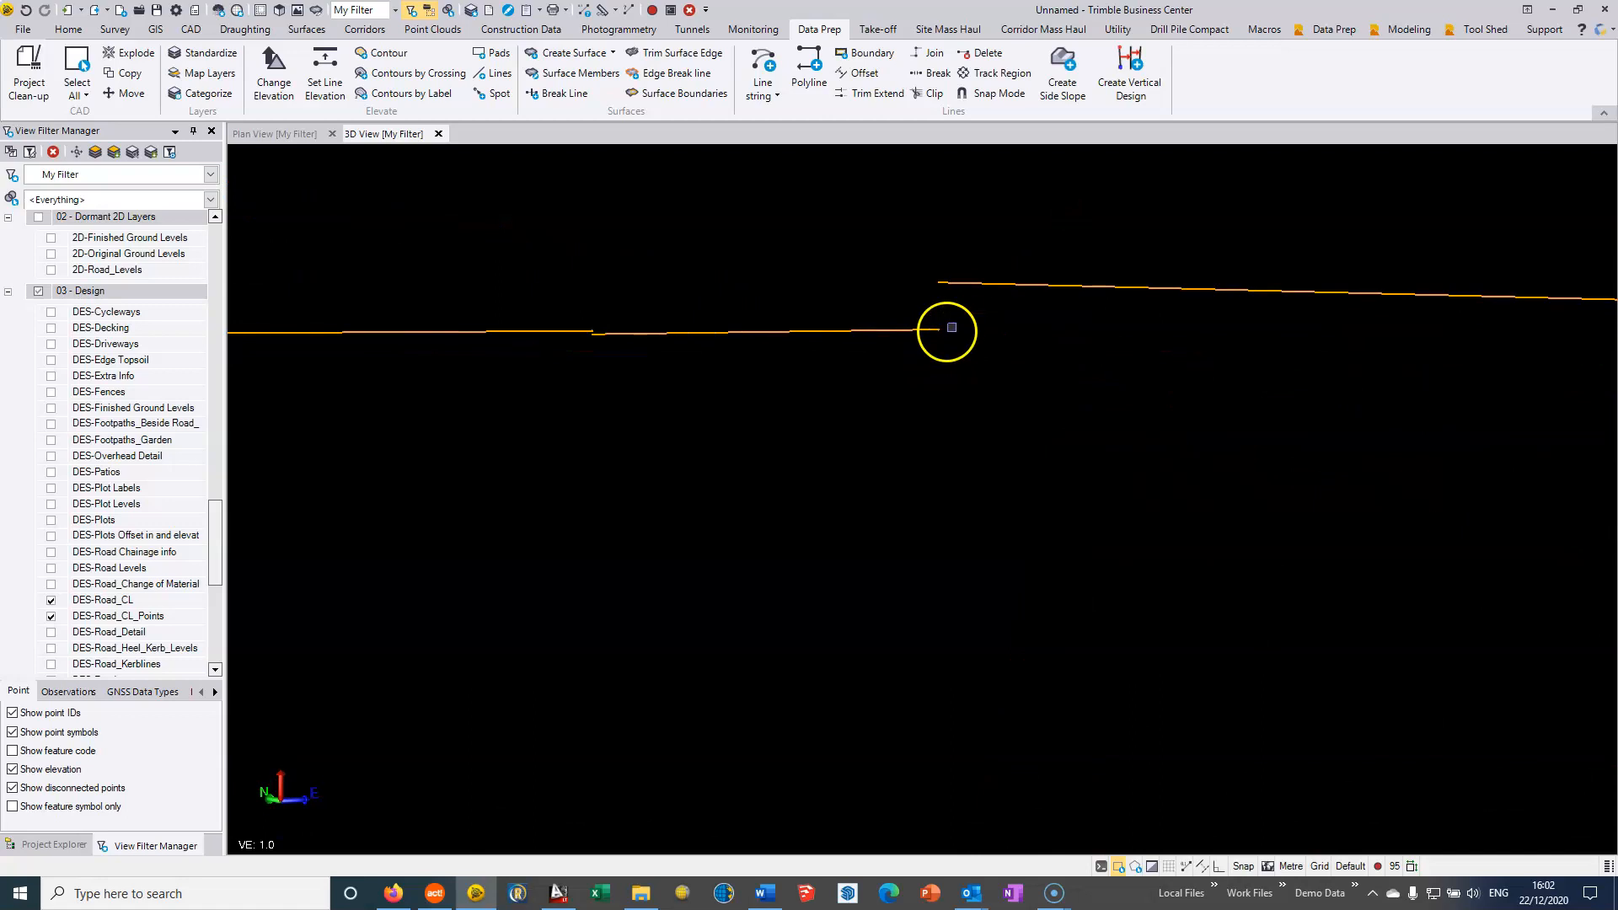
scroll(625, 313, up, 2)
middle_drag(609, 311, 968, 350)
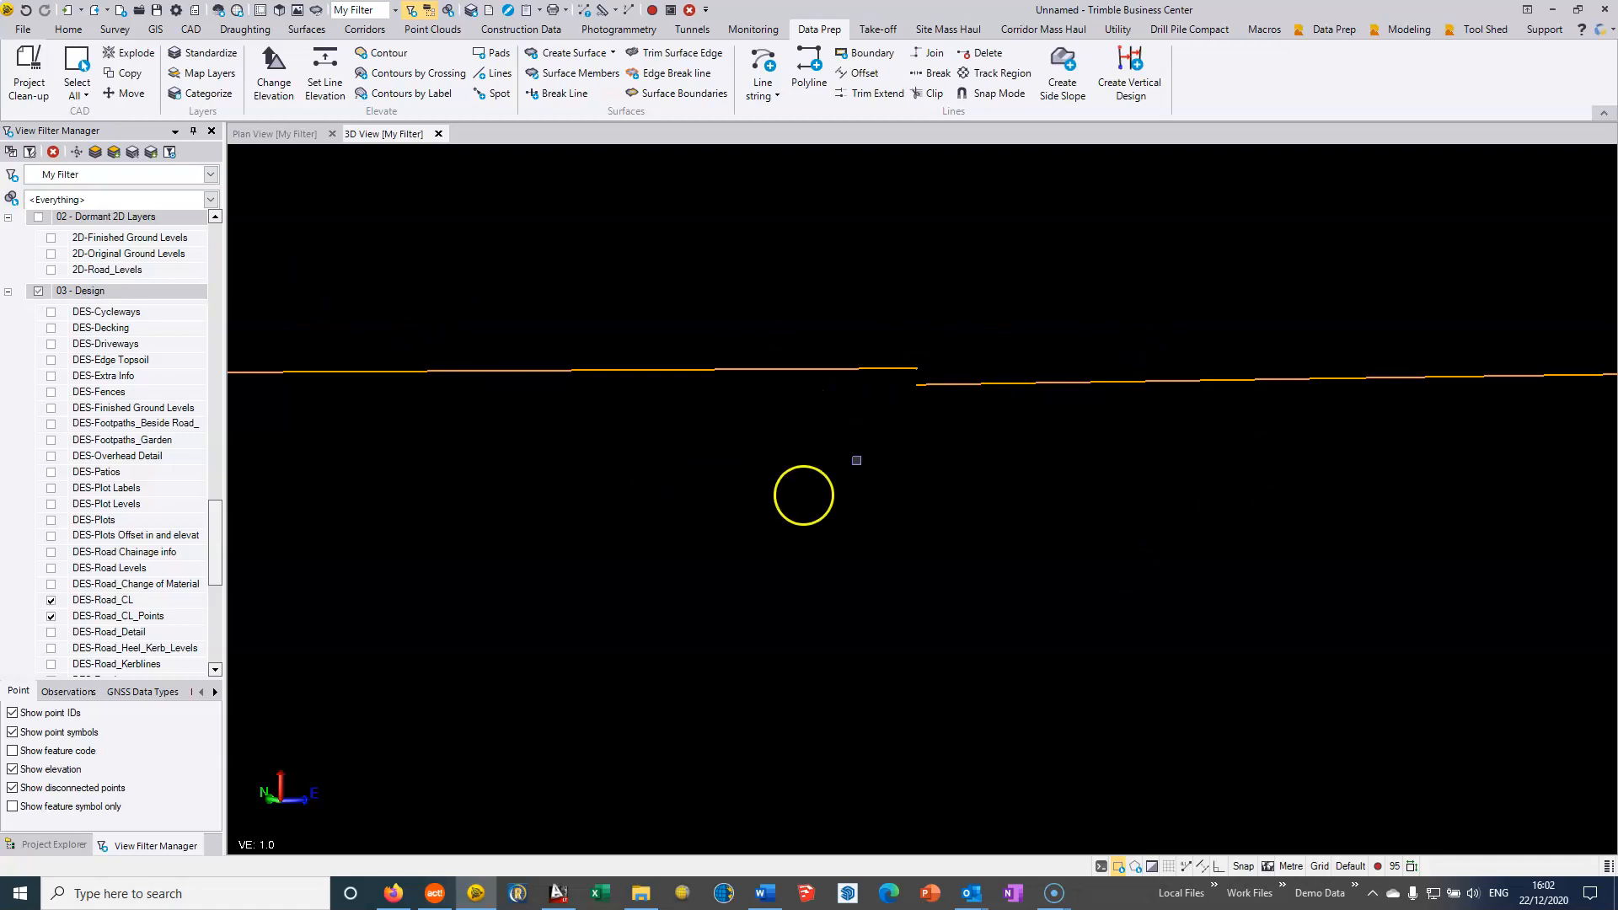
scroll(731, 318, down, 2)
scroll(732, 317, up, 4)
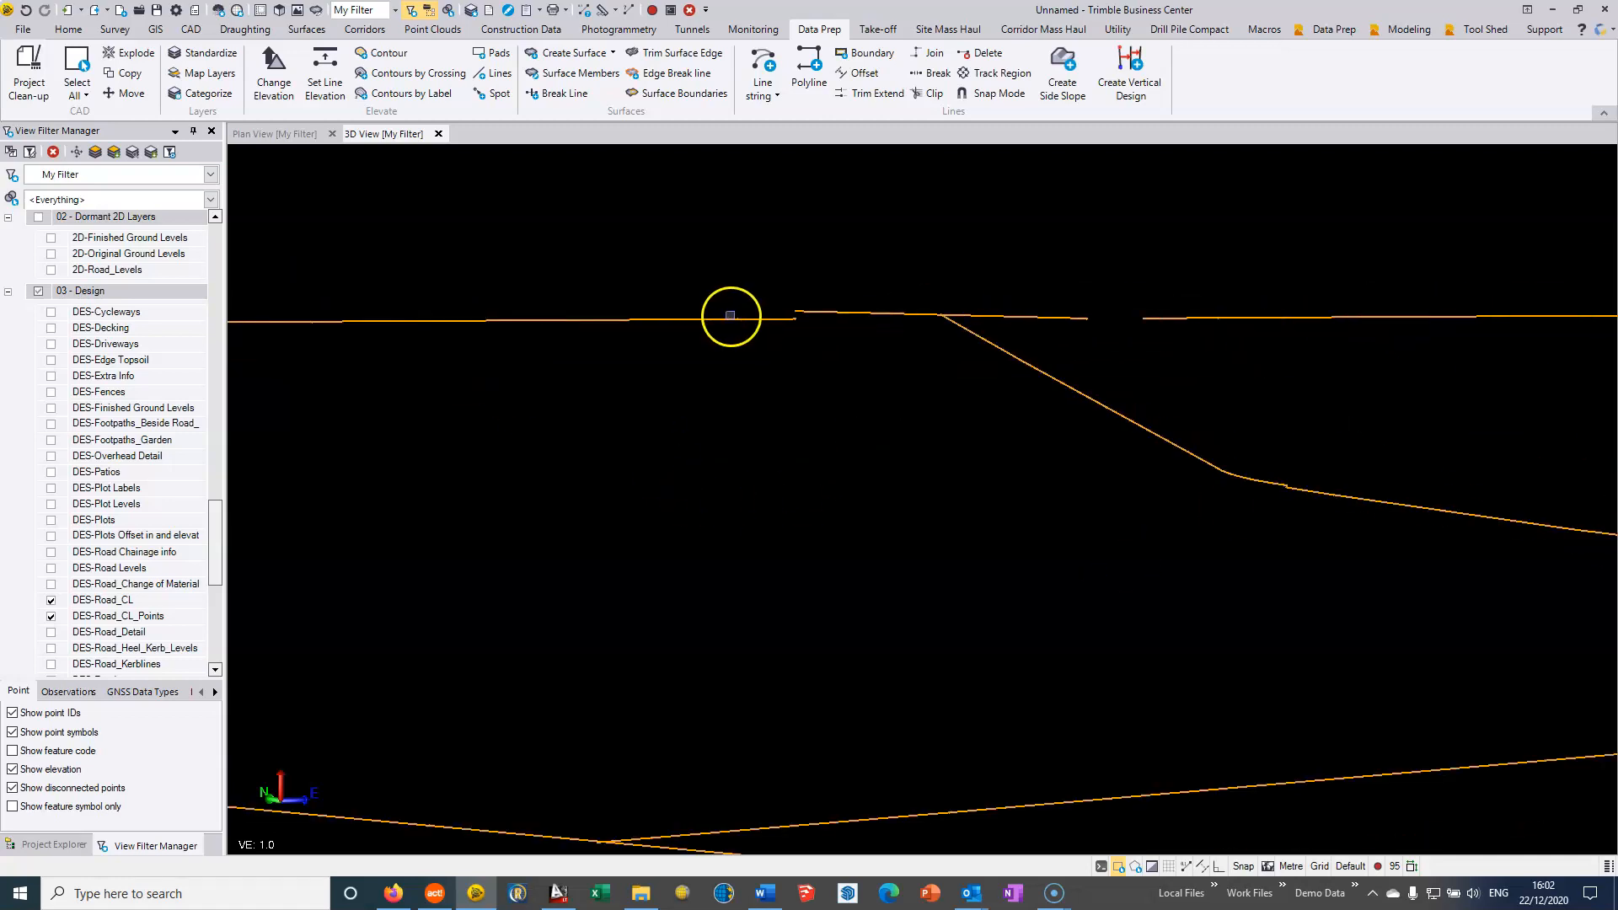
- Undo the elevation of the road centrelines
click(25, 10)
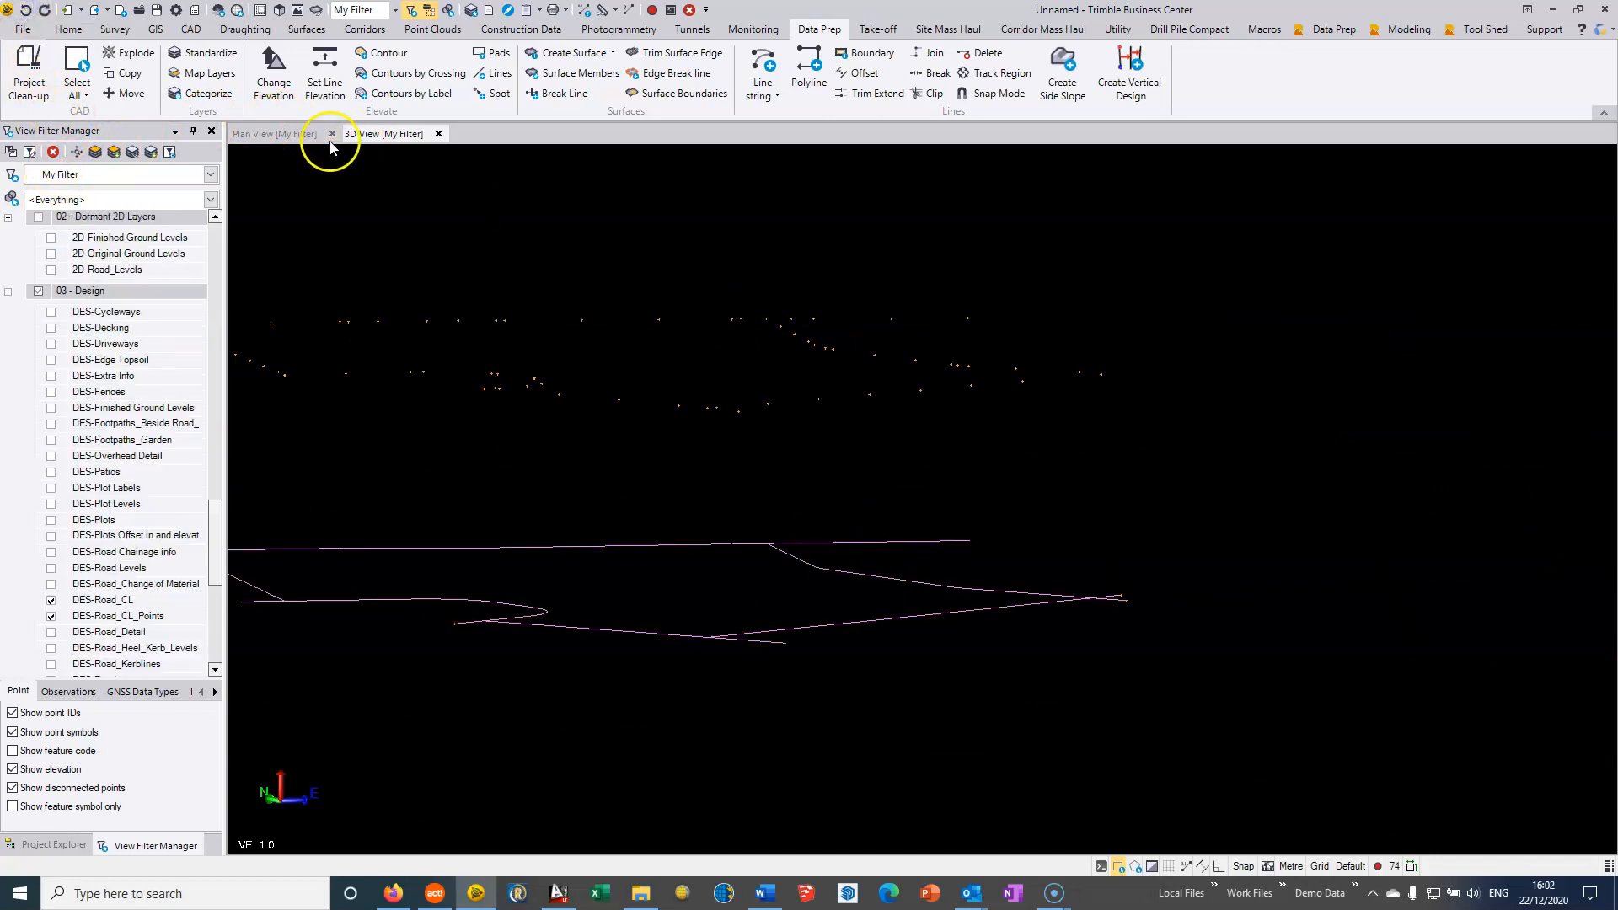
- Run Project Clean-up on the selected centrelines and points only, joining lines with a misconnection correction tolerance of 0.010
click(278, 135)
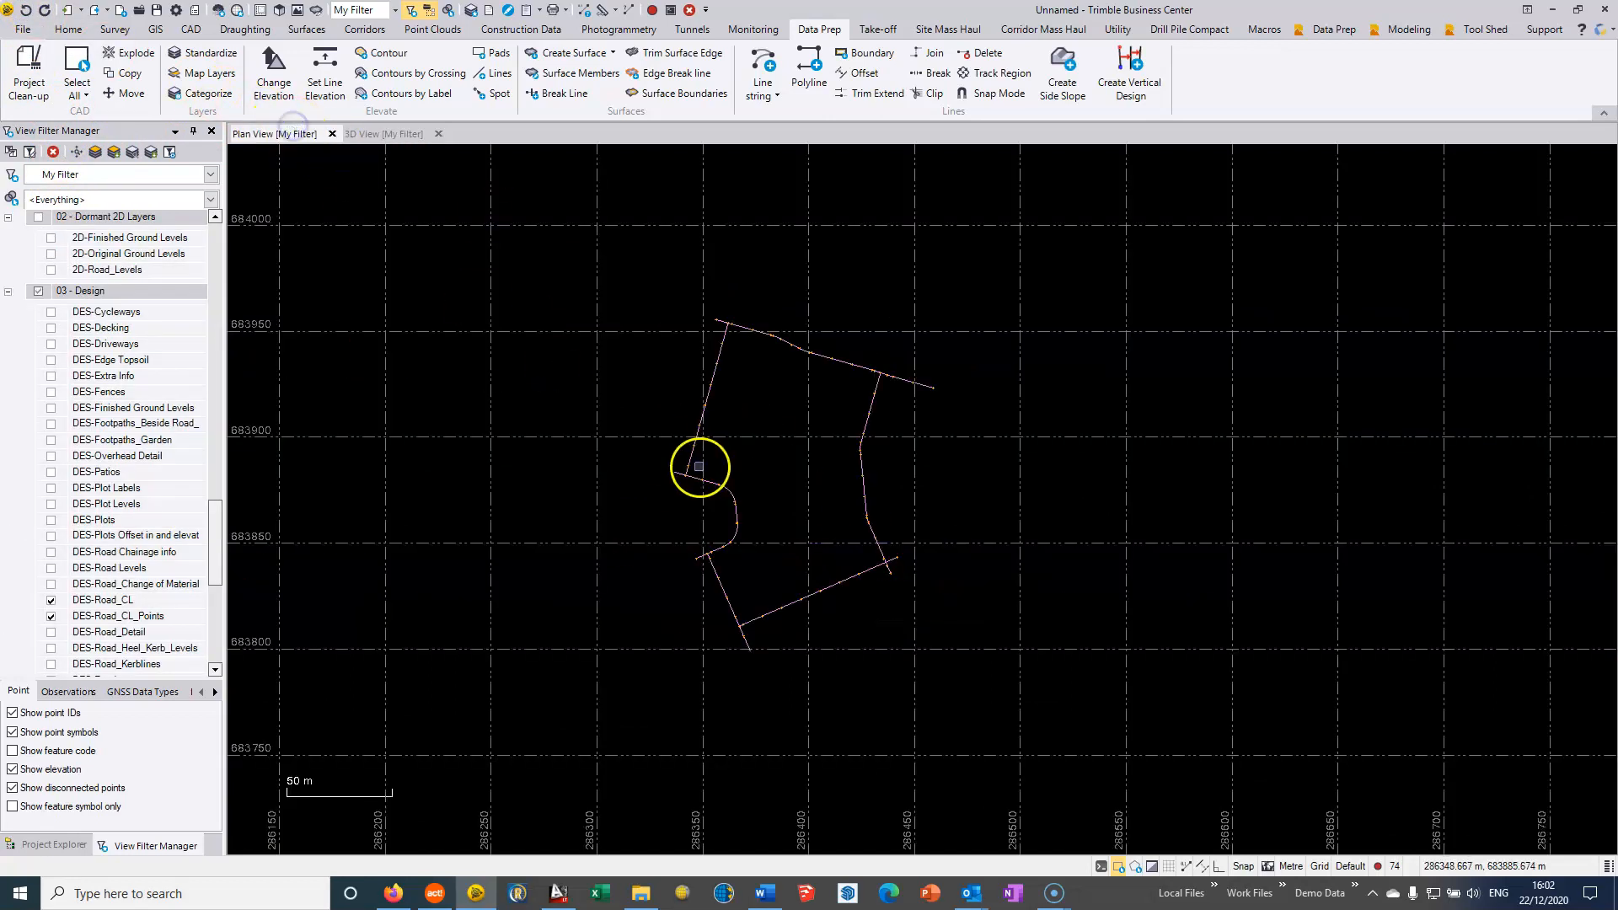
drag(587, 691, 1195, 233)
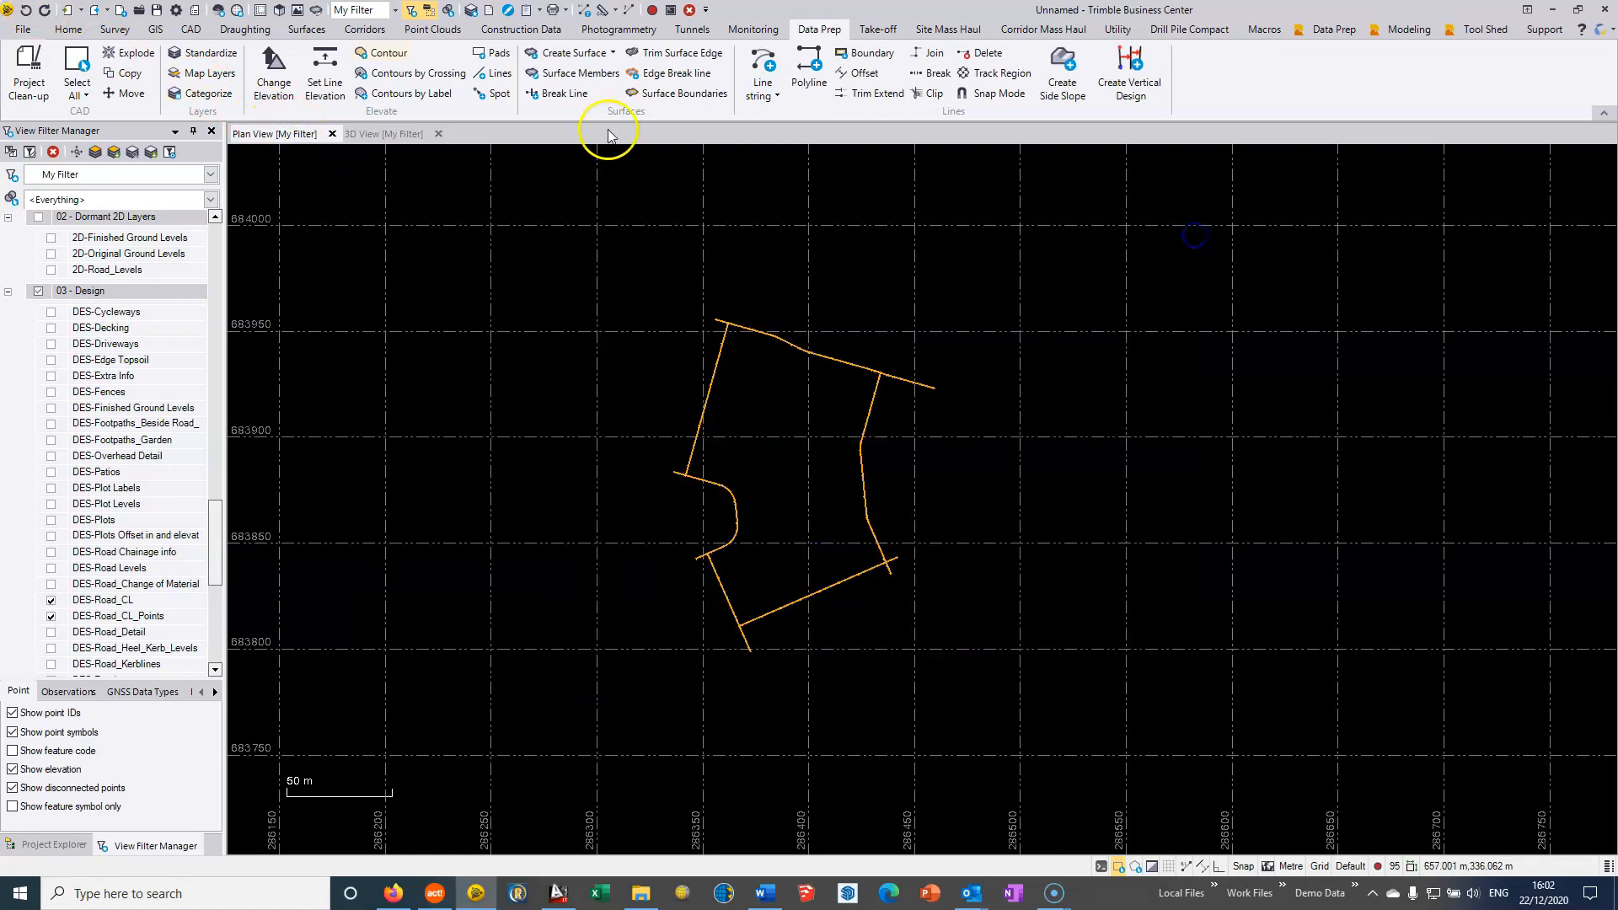
click(31, 69)
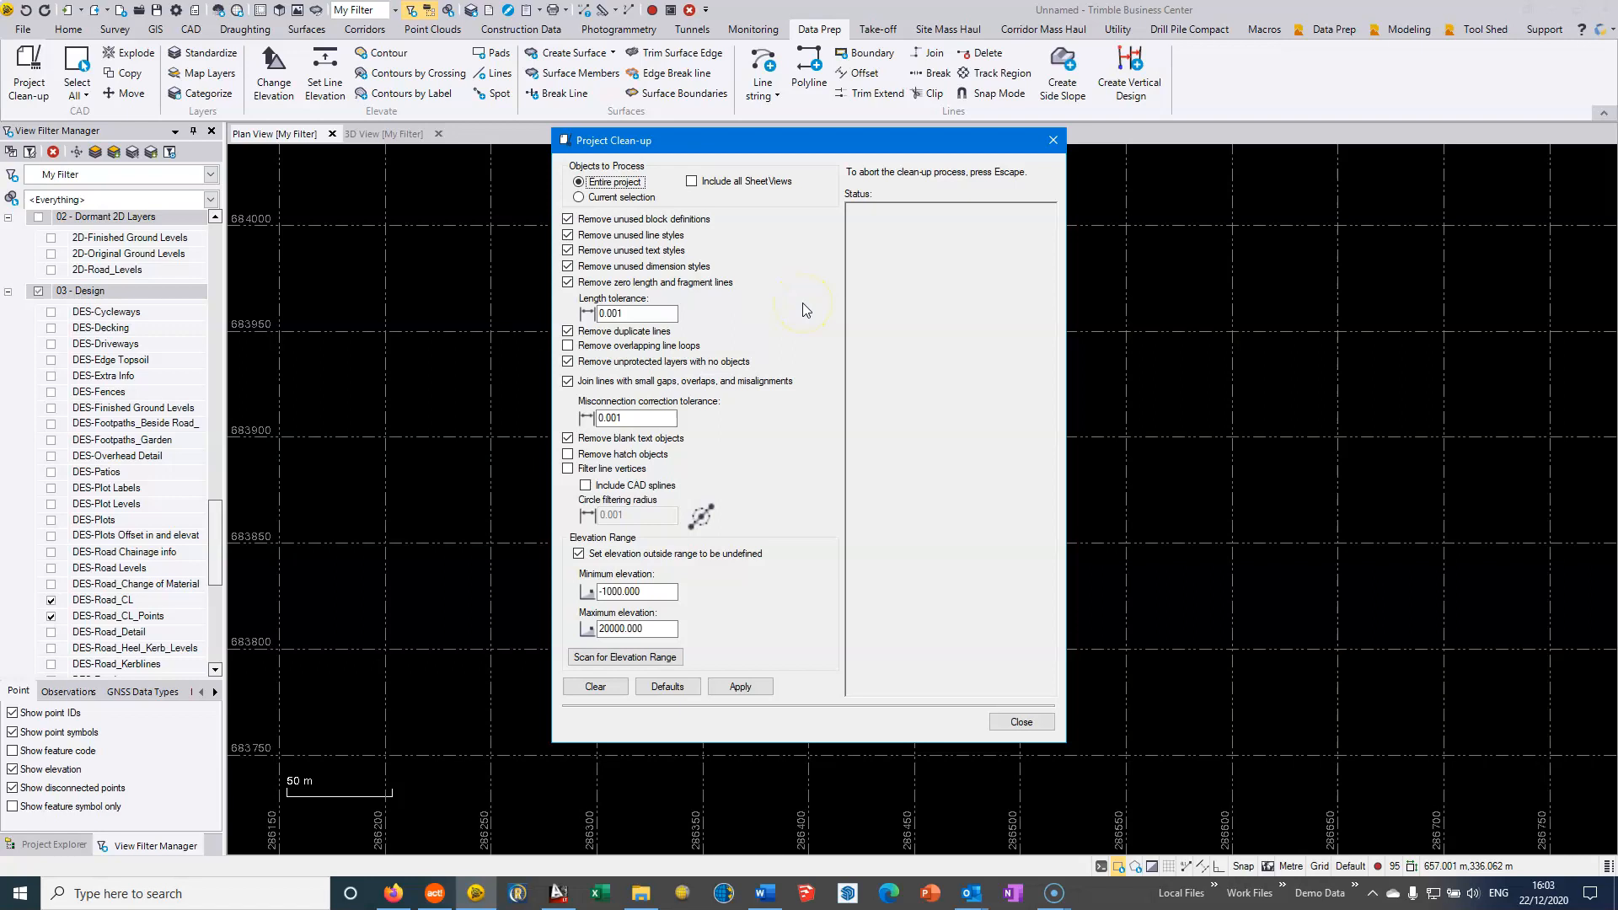
click(628, 200)
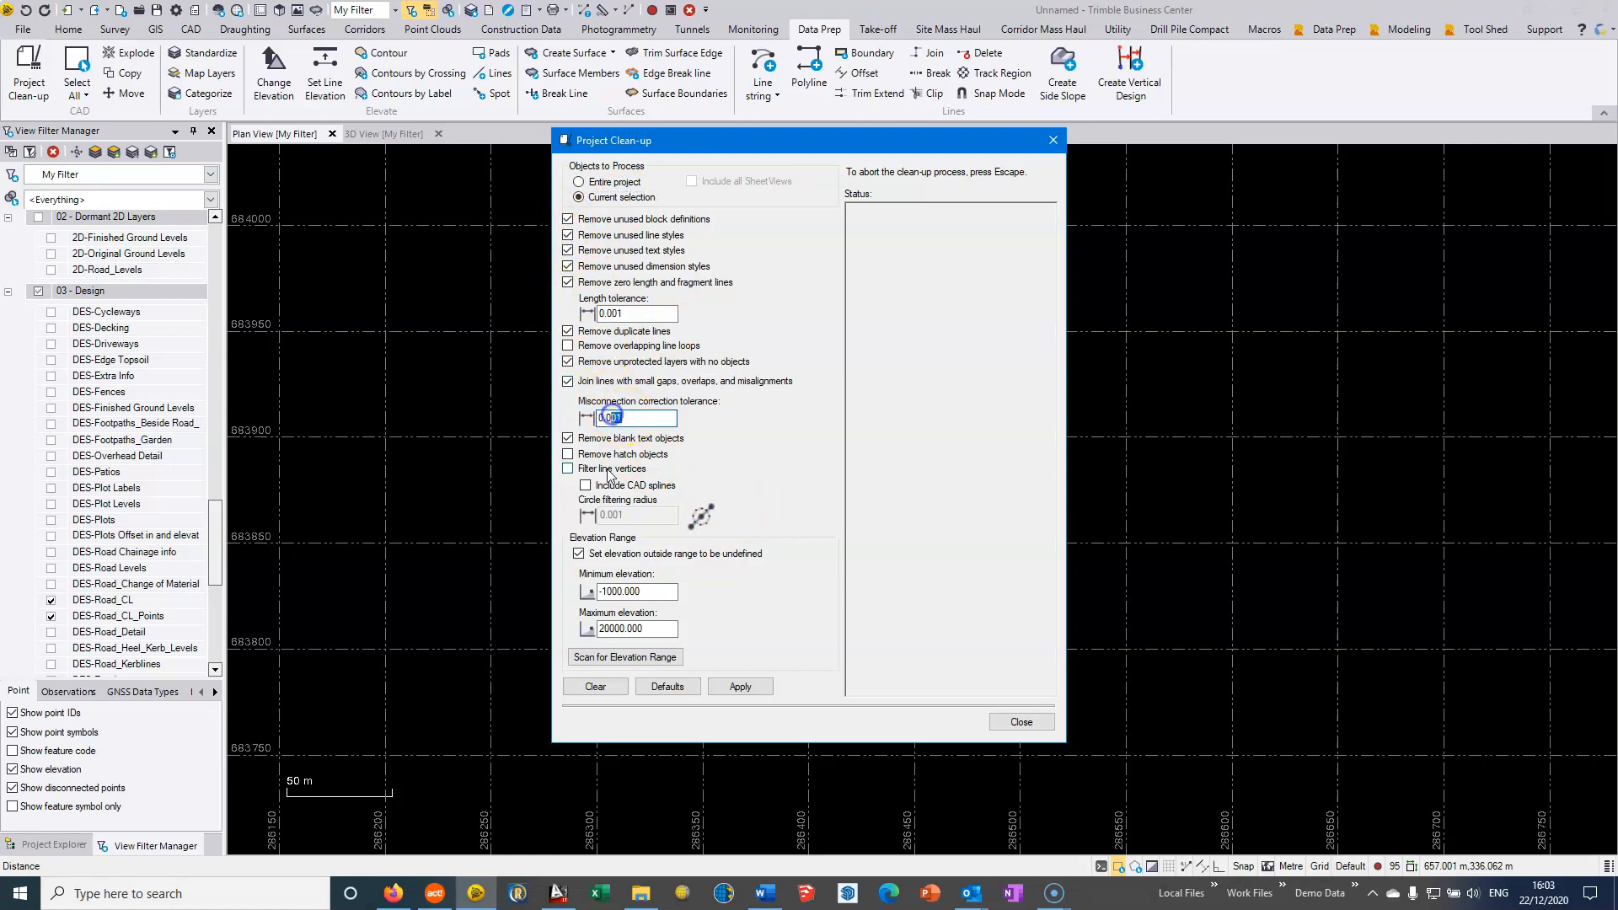
click(740, 688)
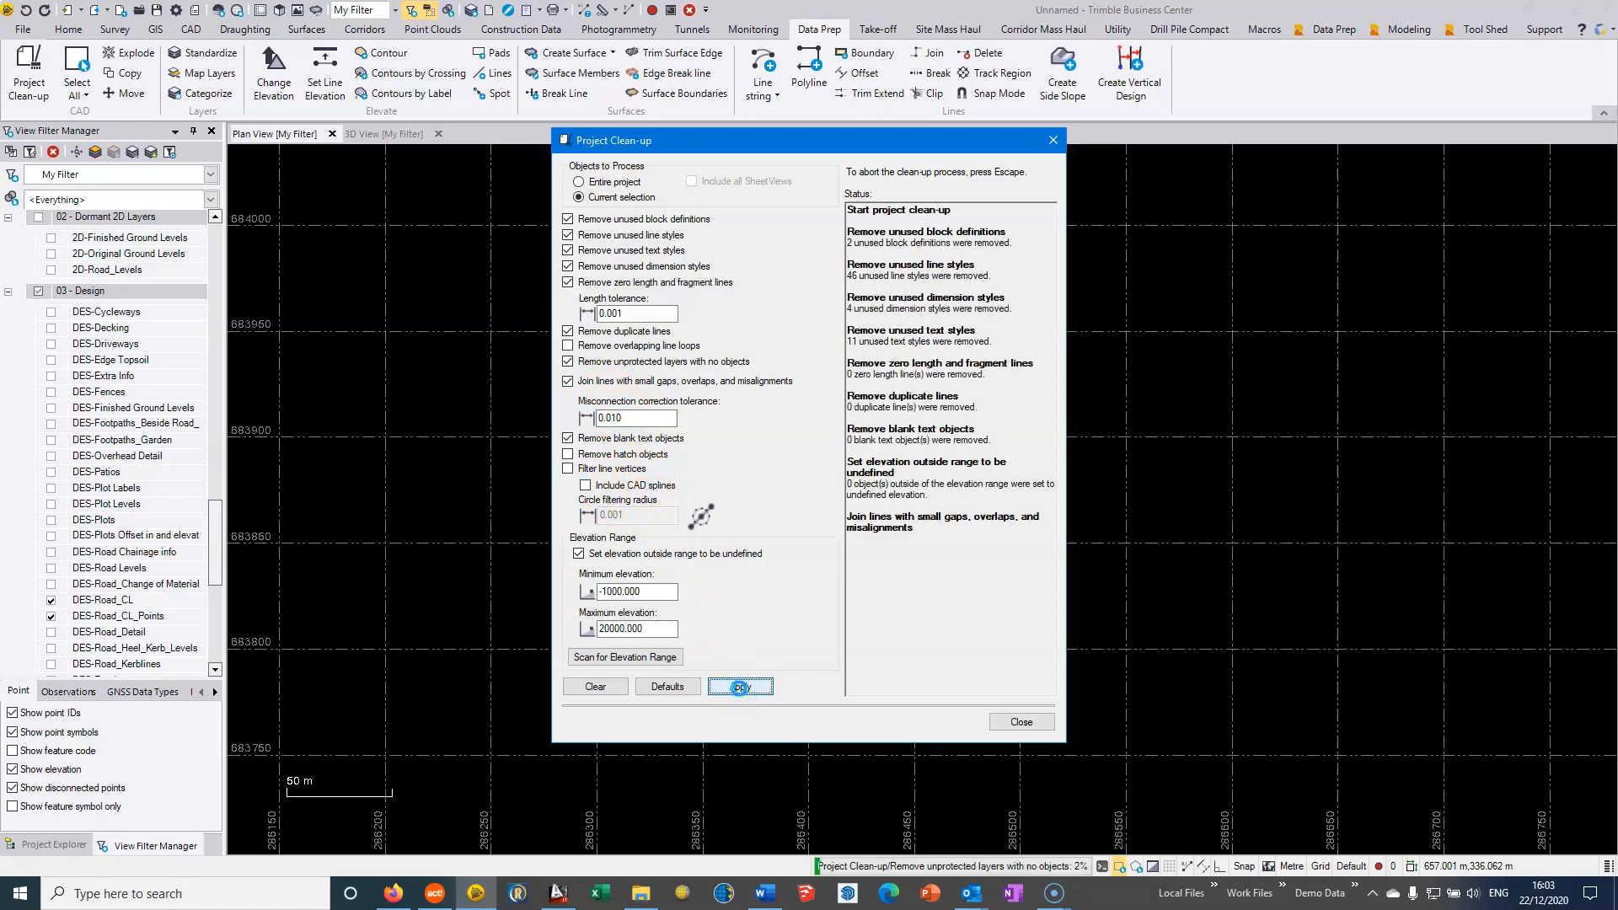
click(1020, 722)
- Pick each road centreline in the plan view to check that its segments form one continuous line
scroll(764, 458, up, 3)
mouse_move(764, 458)
middle_down()
mouse_move(822, 334)
mouse_move(736, 482)
middle_up()
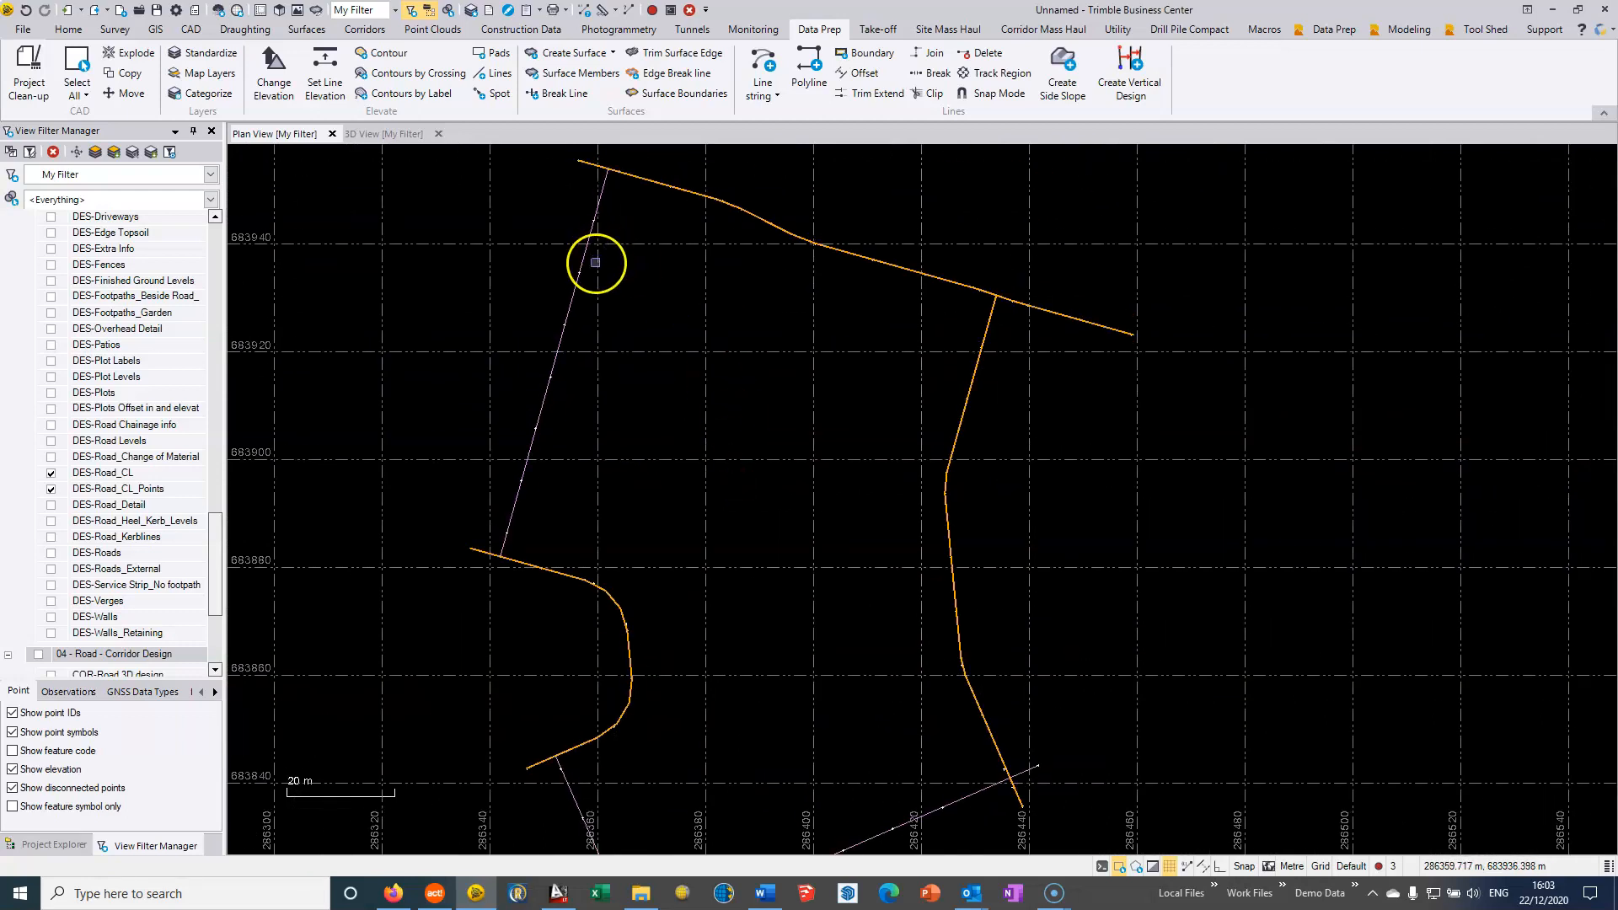
click(573, 296)
click(565, 577)
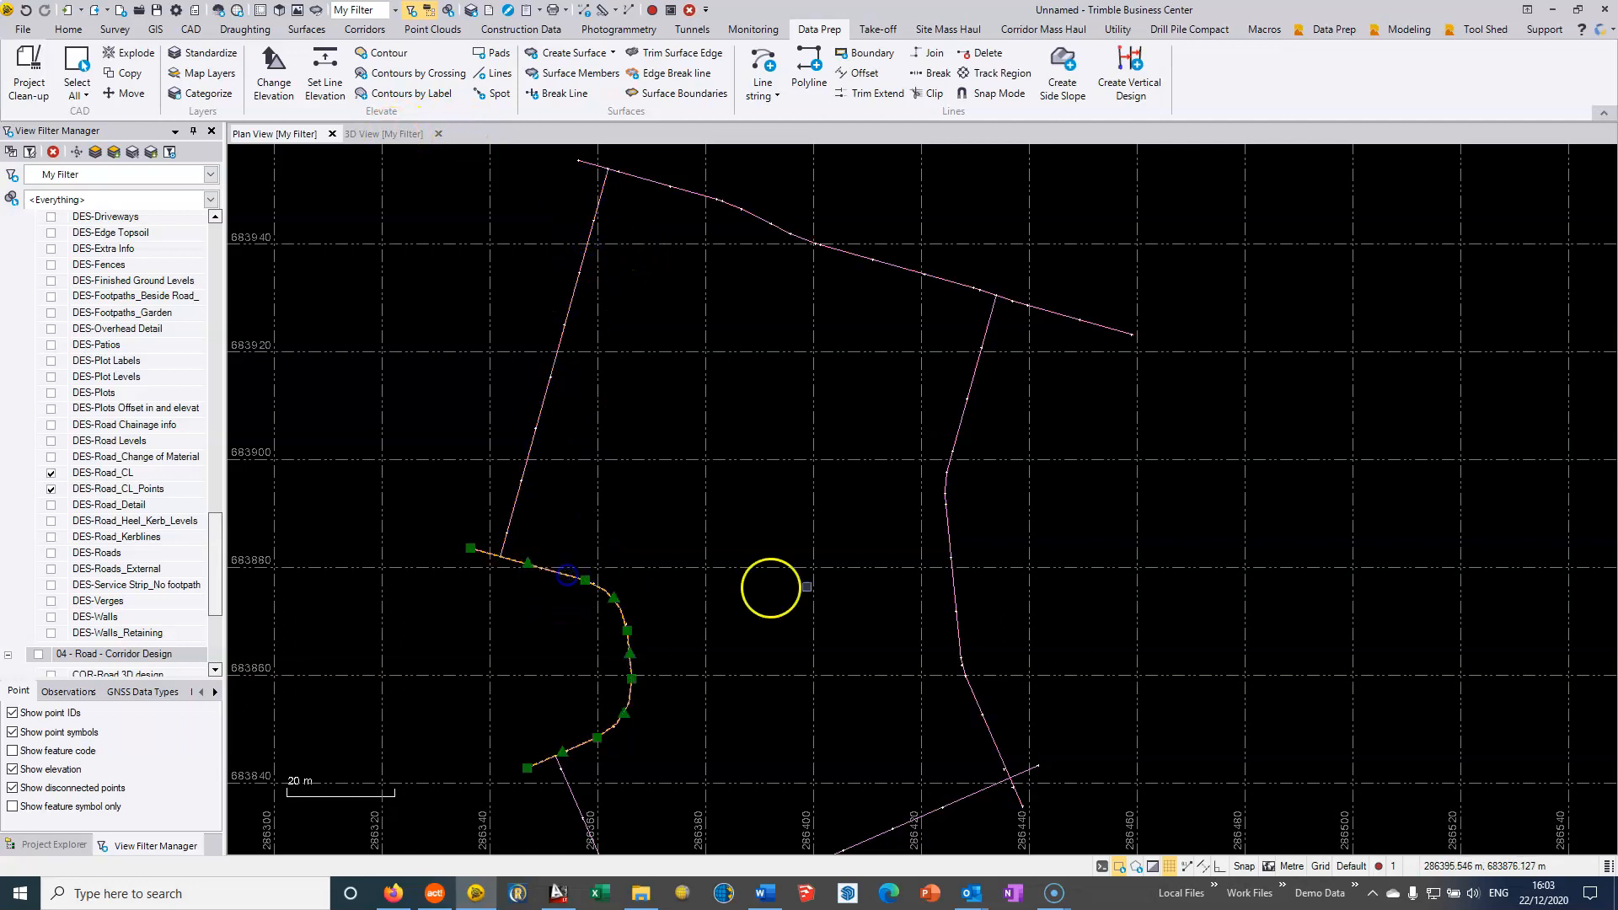
middle_drag(724, 728, 771, 379)
click(643, 487)
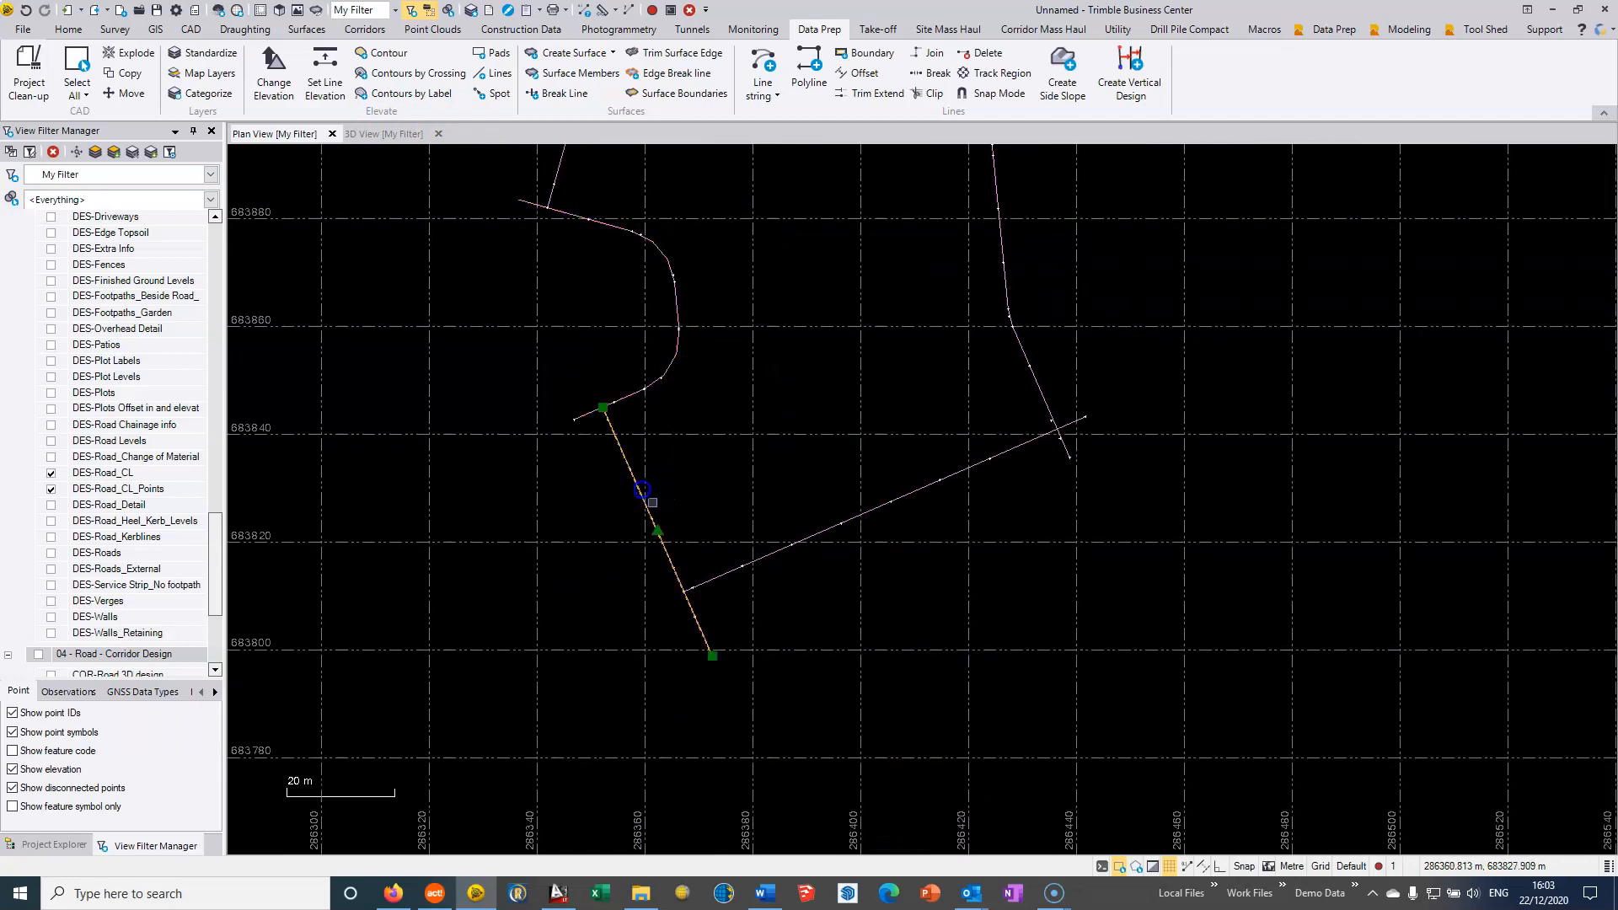
click(756, 564)
click(1021, 339)
middle_drag(1022, 252, 932, 441)
click(874, 325)
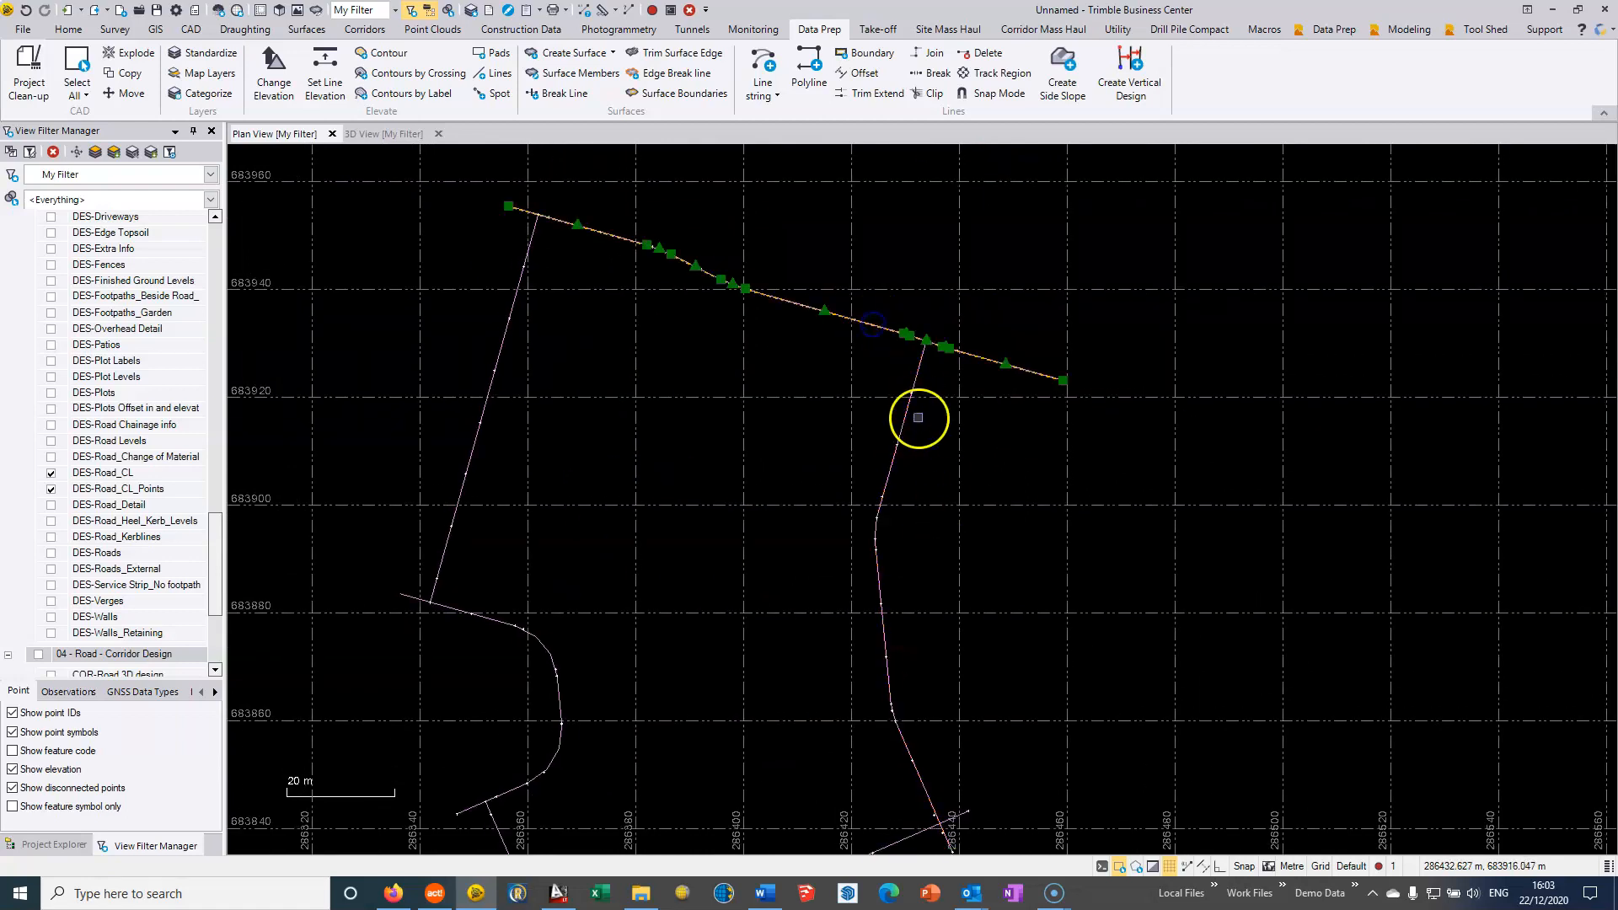
key(Escape)
scroll(769, 427, down, 4)
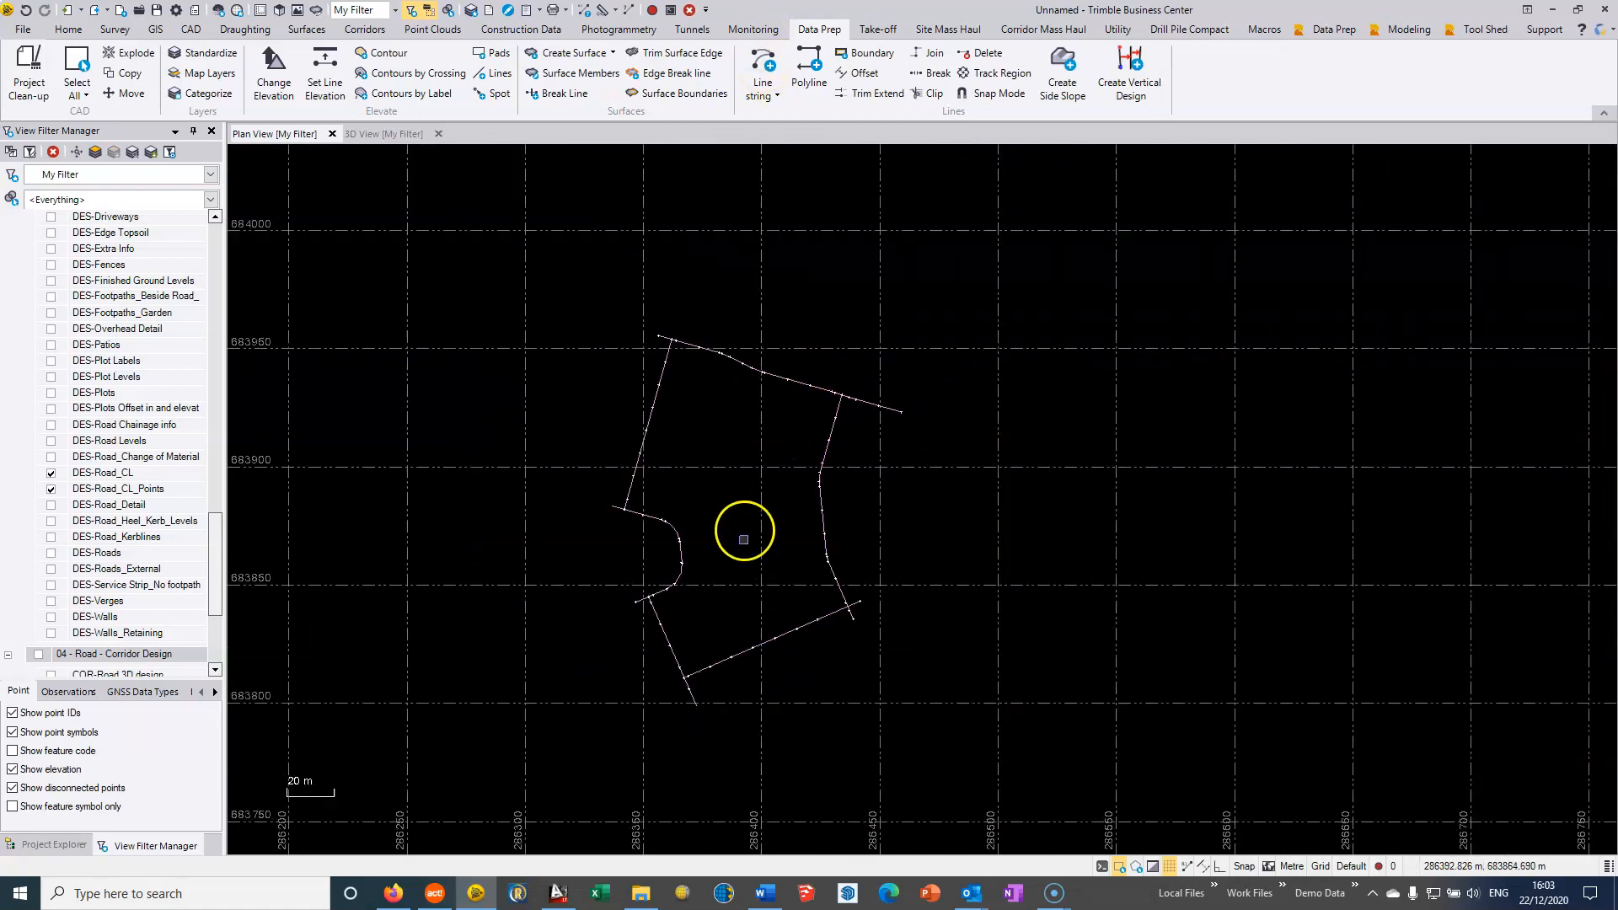
- Elevate all the road centrelines from the level points, using Point VPI placement and a 0.0100 offset tolerance
drag(453, 781, 1002, 215)
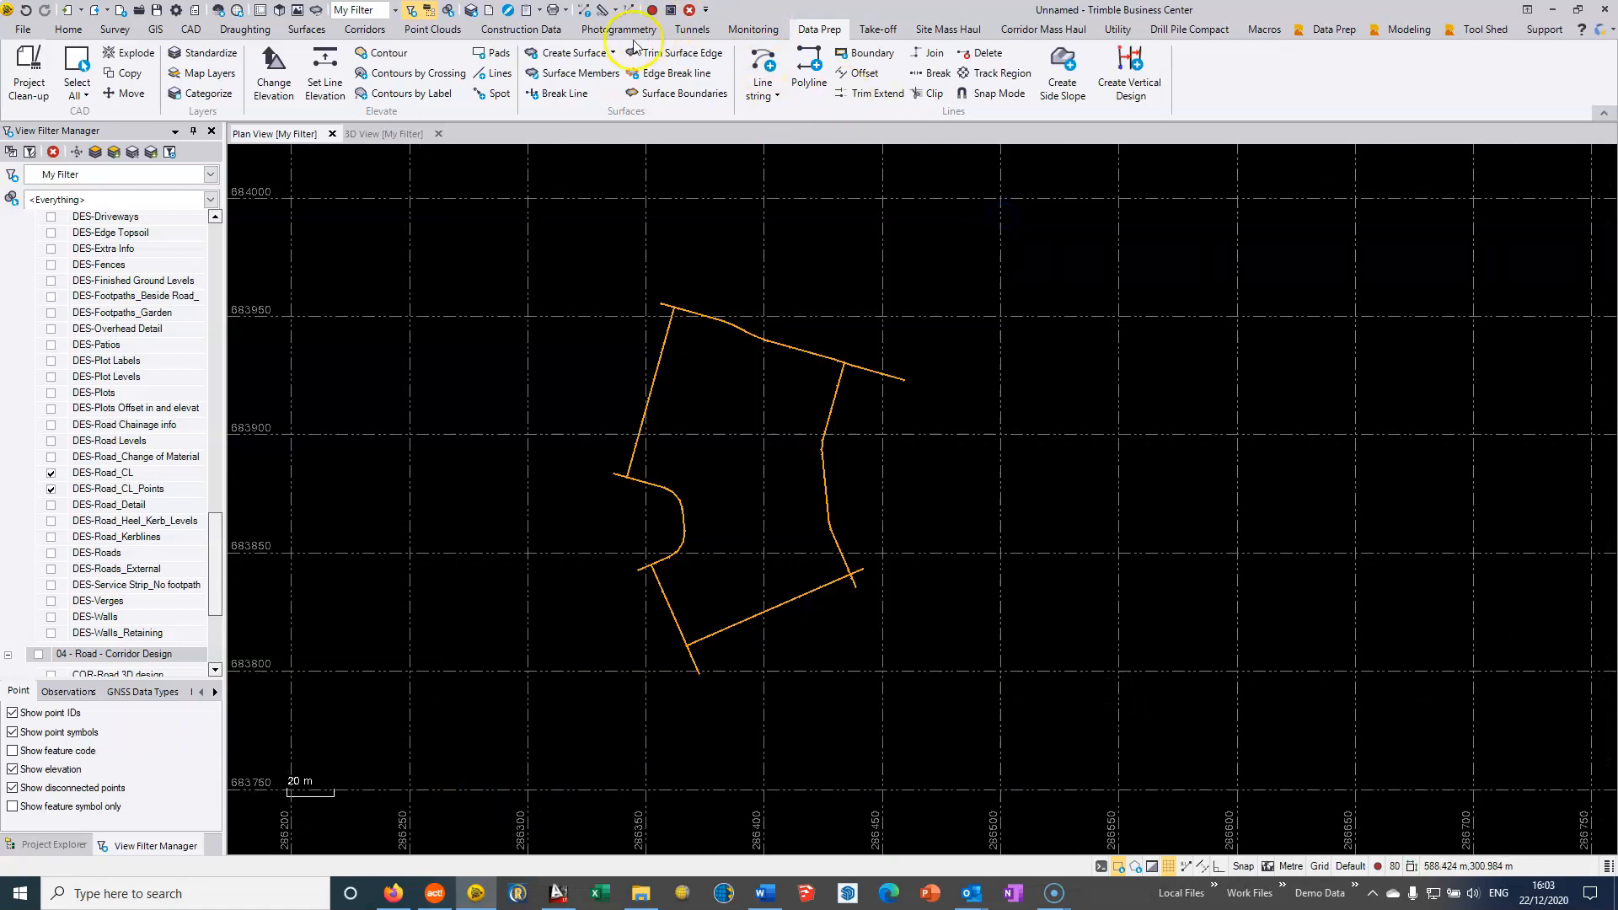
click(508, 74)
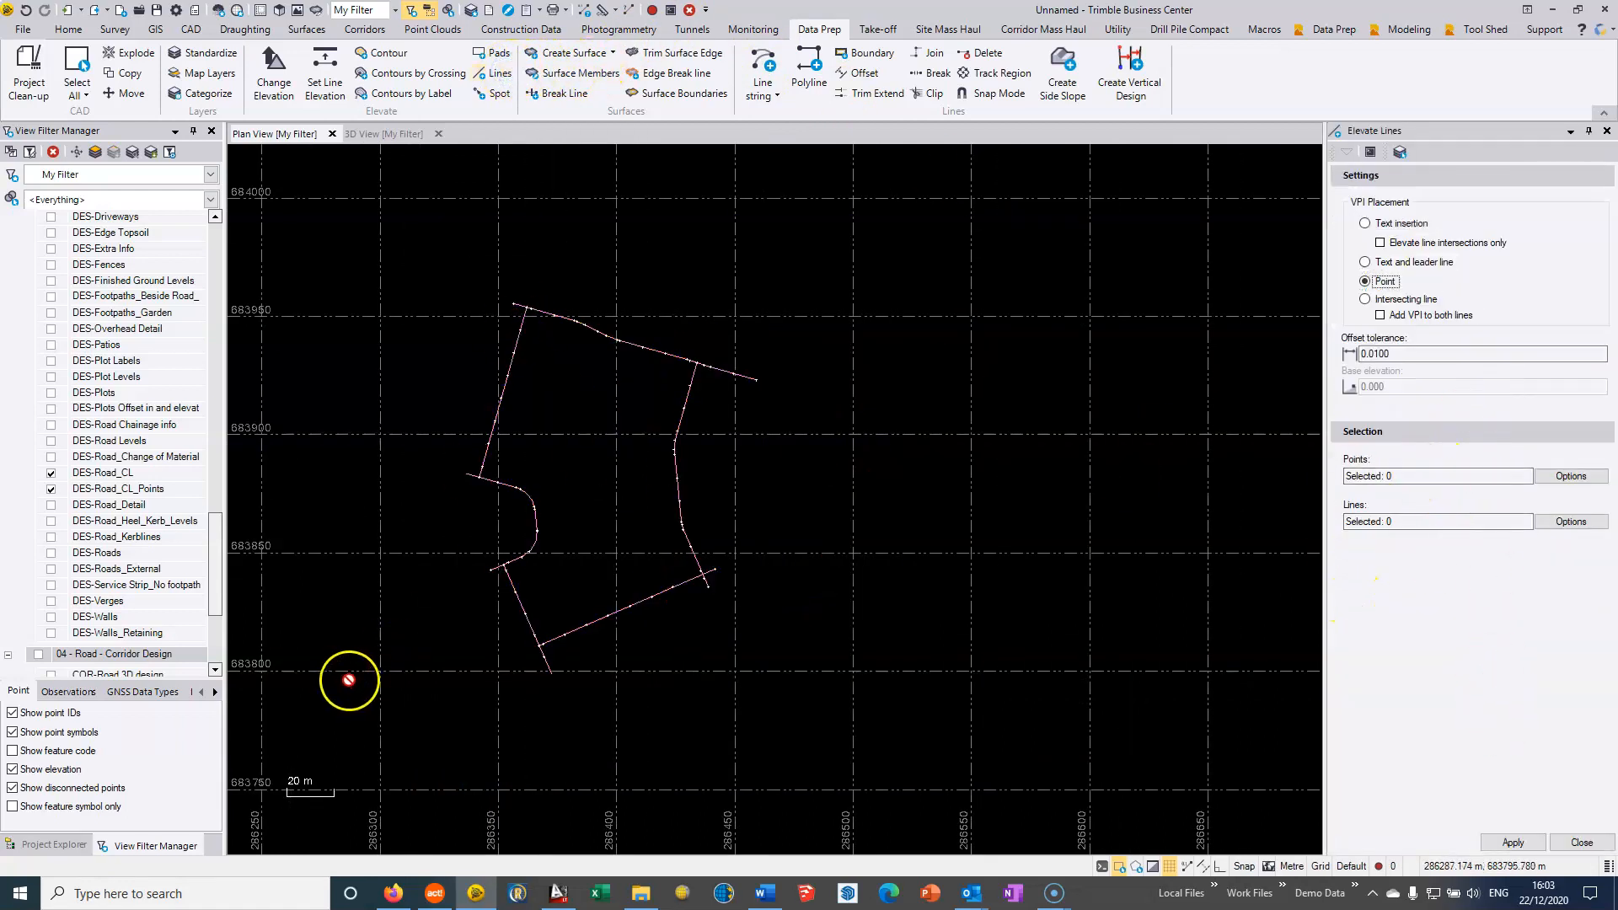
click(1401, 474)
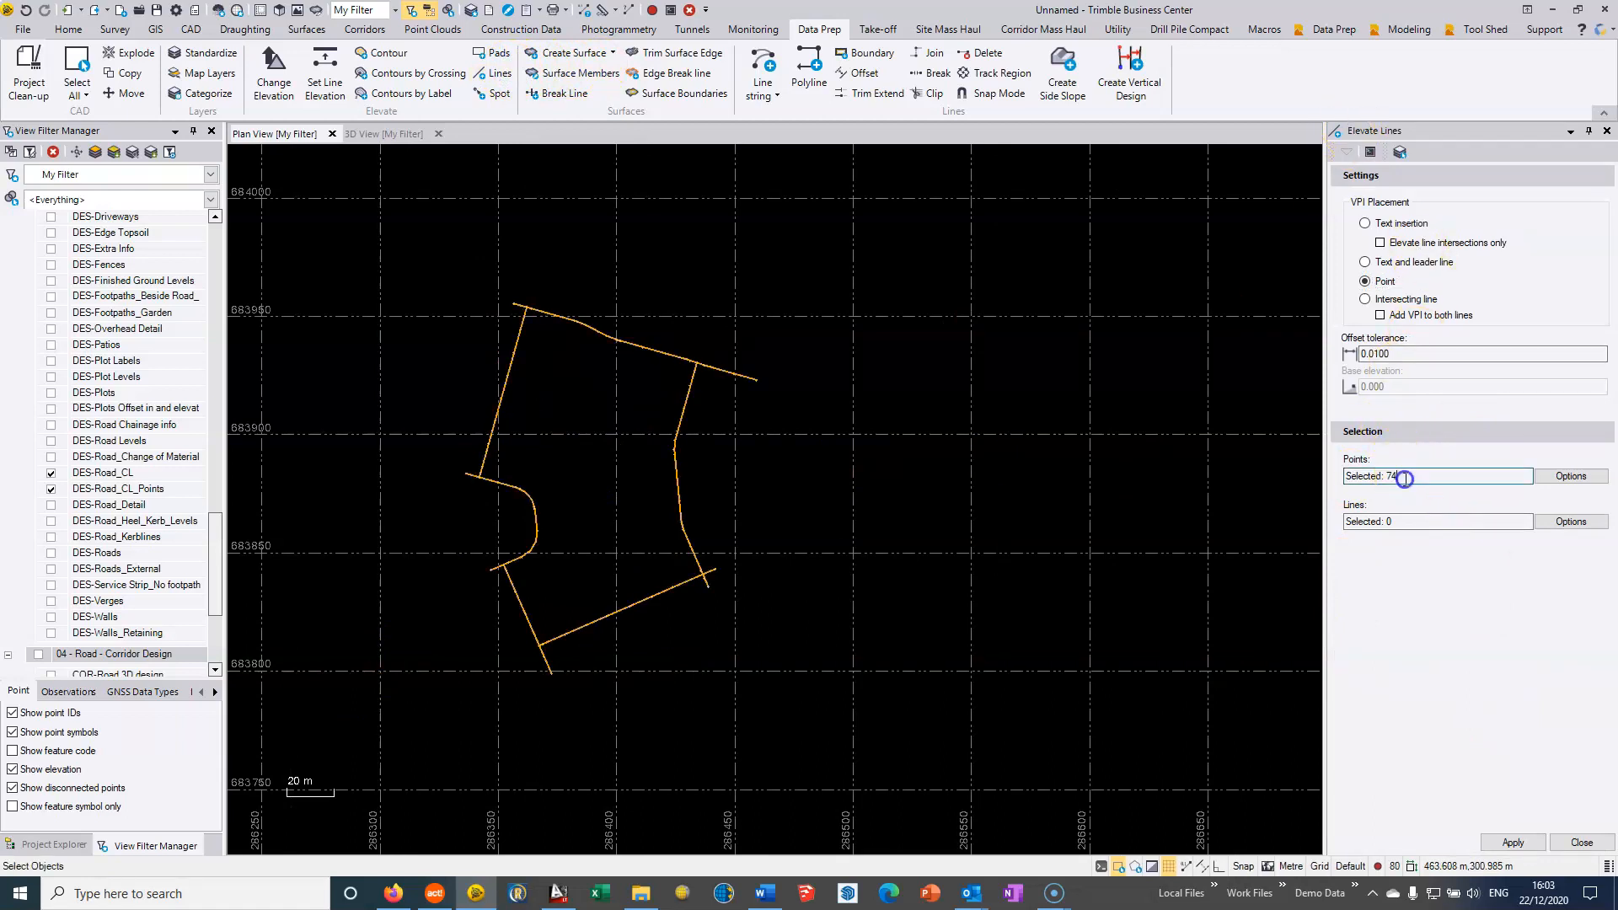
click(1444, 524)
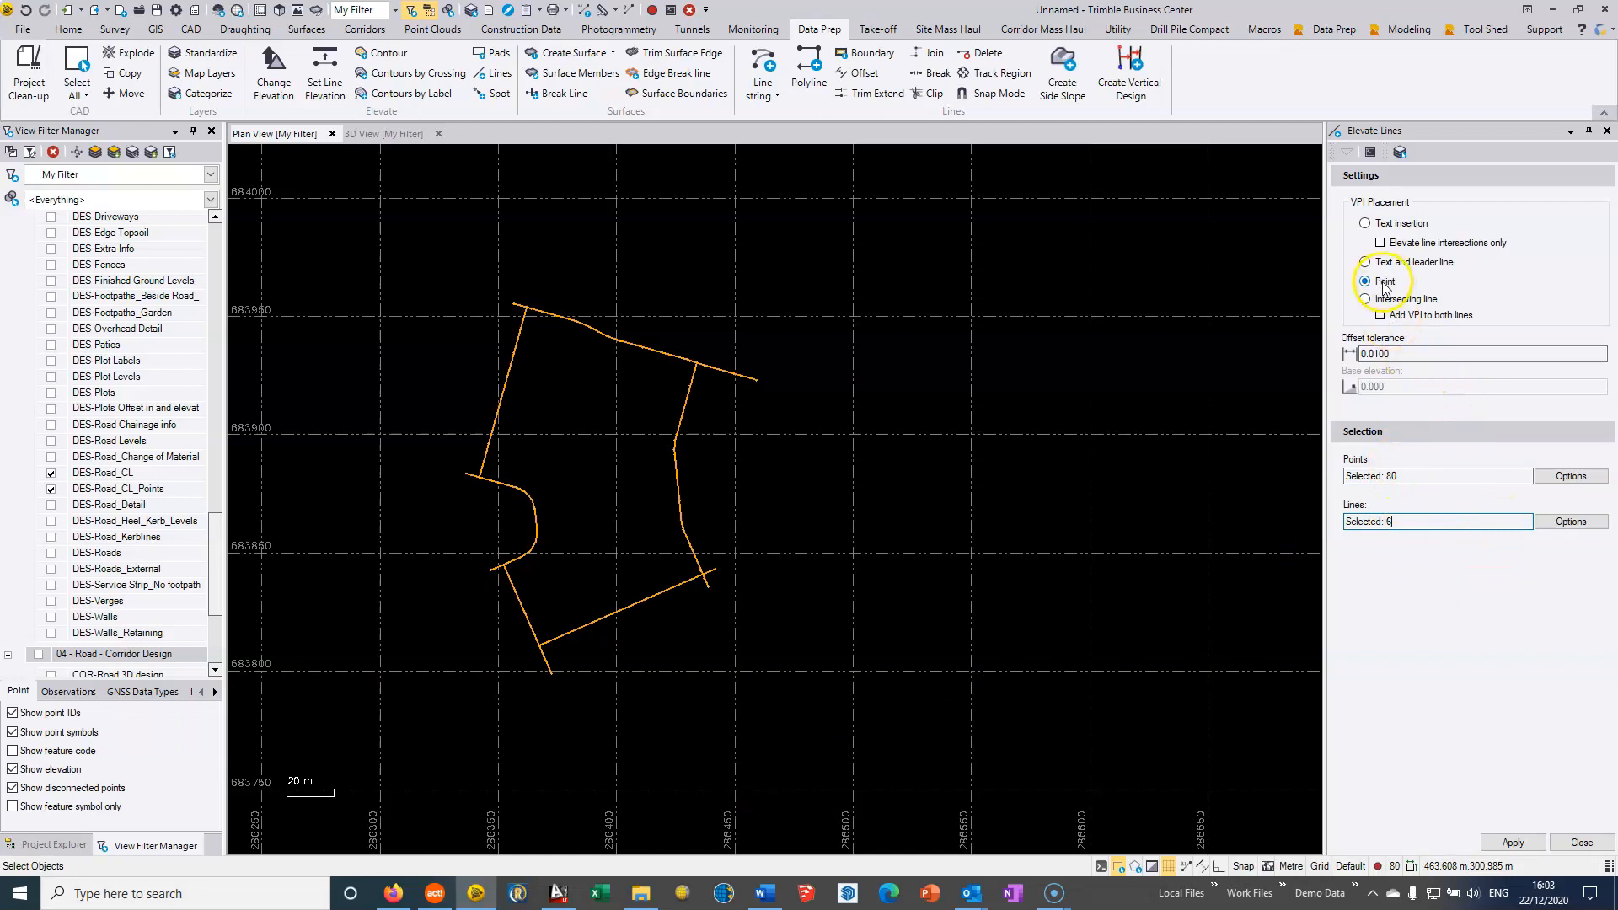
click(1513, 842)
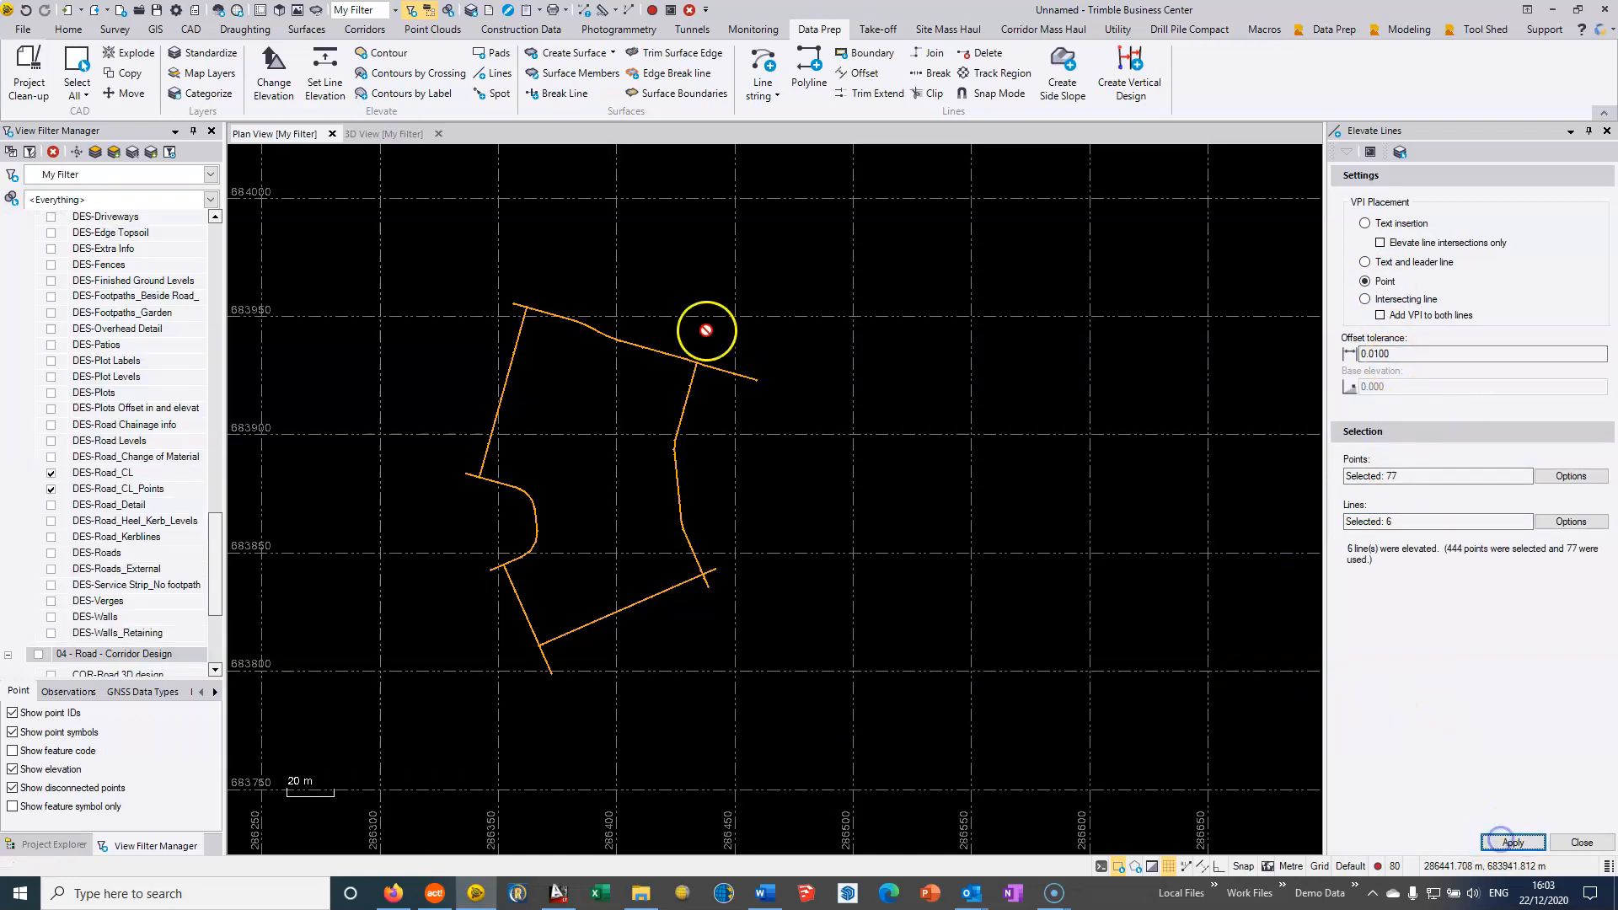
- Inspect the elevated centrelines in 3D for height steps, especially around the south-eastern road junction
click(392, 139)
scroll(639, 515, down, 3)
right_drag(639, 438, 590, 461)
scroll(687, 346, up, 5)
scroll(752, 455, up, 7)
middle_drag(640, 359, 1249, 404)
middle_drag(793, 344, 1018, 377)
scroll(926, 417, down, 6)
middle_drag(659, 430, 995, 388)
middle_drag(387, 427, 747, 386)
right_drag(748, 386, 823, 419)
scroll(825, 446, down, 4)
middle_drag(996, 476, 691, 331)
right_drag(1036, 463, 824, 460)
right_drag(1065, 385, 1166, 555)
scroll(1128, 424, up, 4)
mouse_move(1128, 424)
right_down()
mouse_move(1121, 387)
mouse_move(1113, 462)
mouse_move(1124, 439)
right_up()
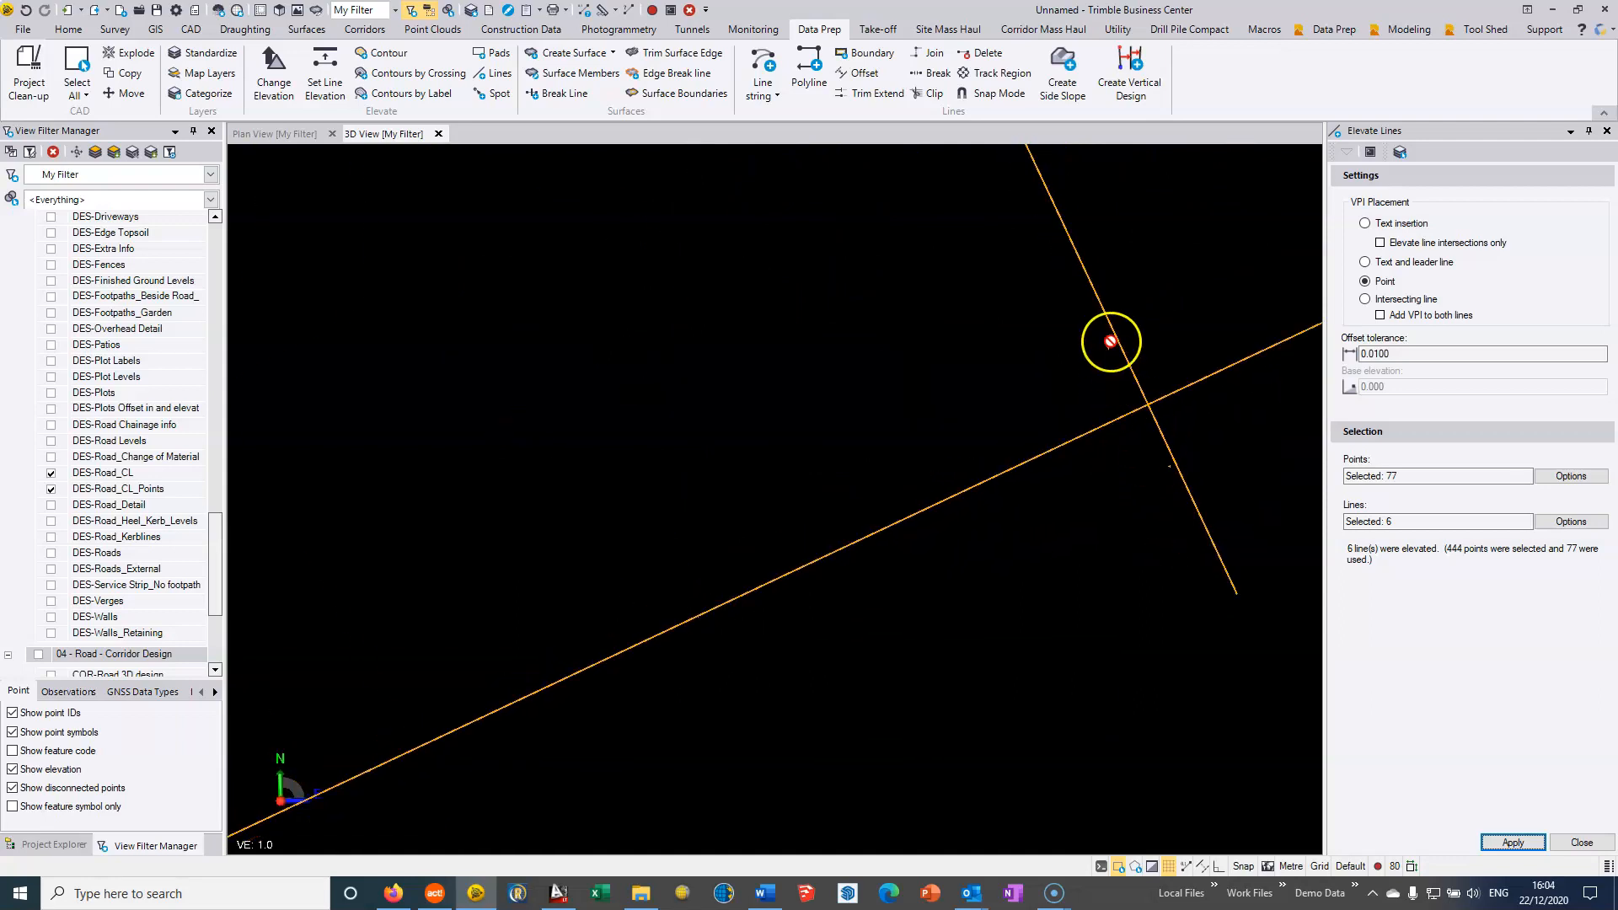
- Show the 03 - Design layer group in the plan view around the south-eastern junction and clear the line selection
click(301, 135)
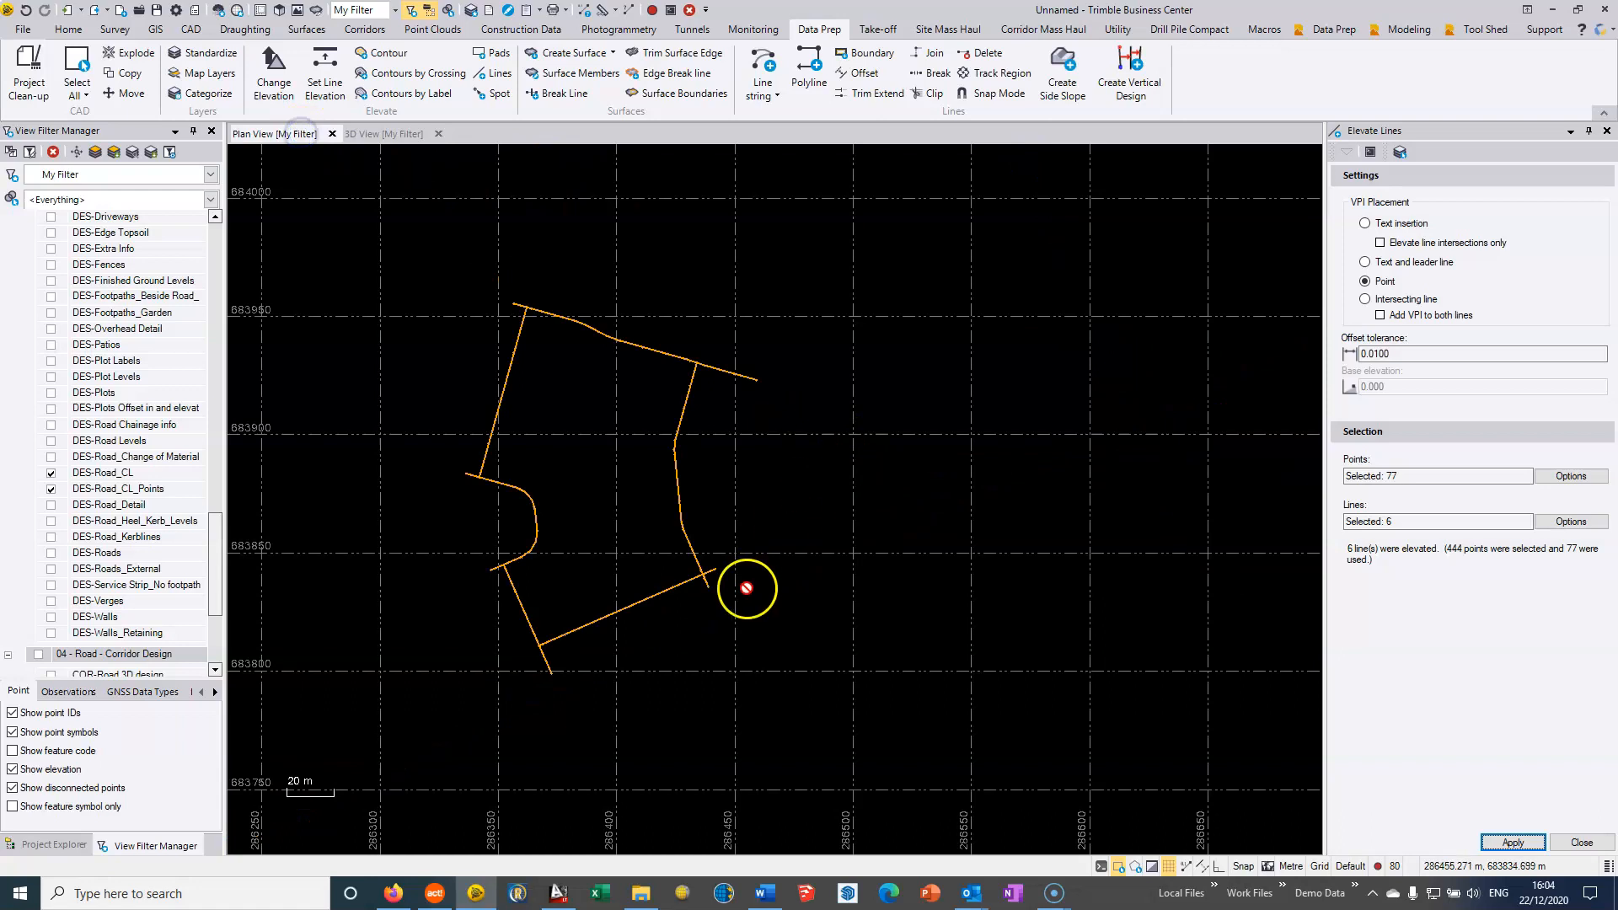
scroll(725, 583, up, 10)
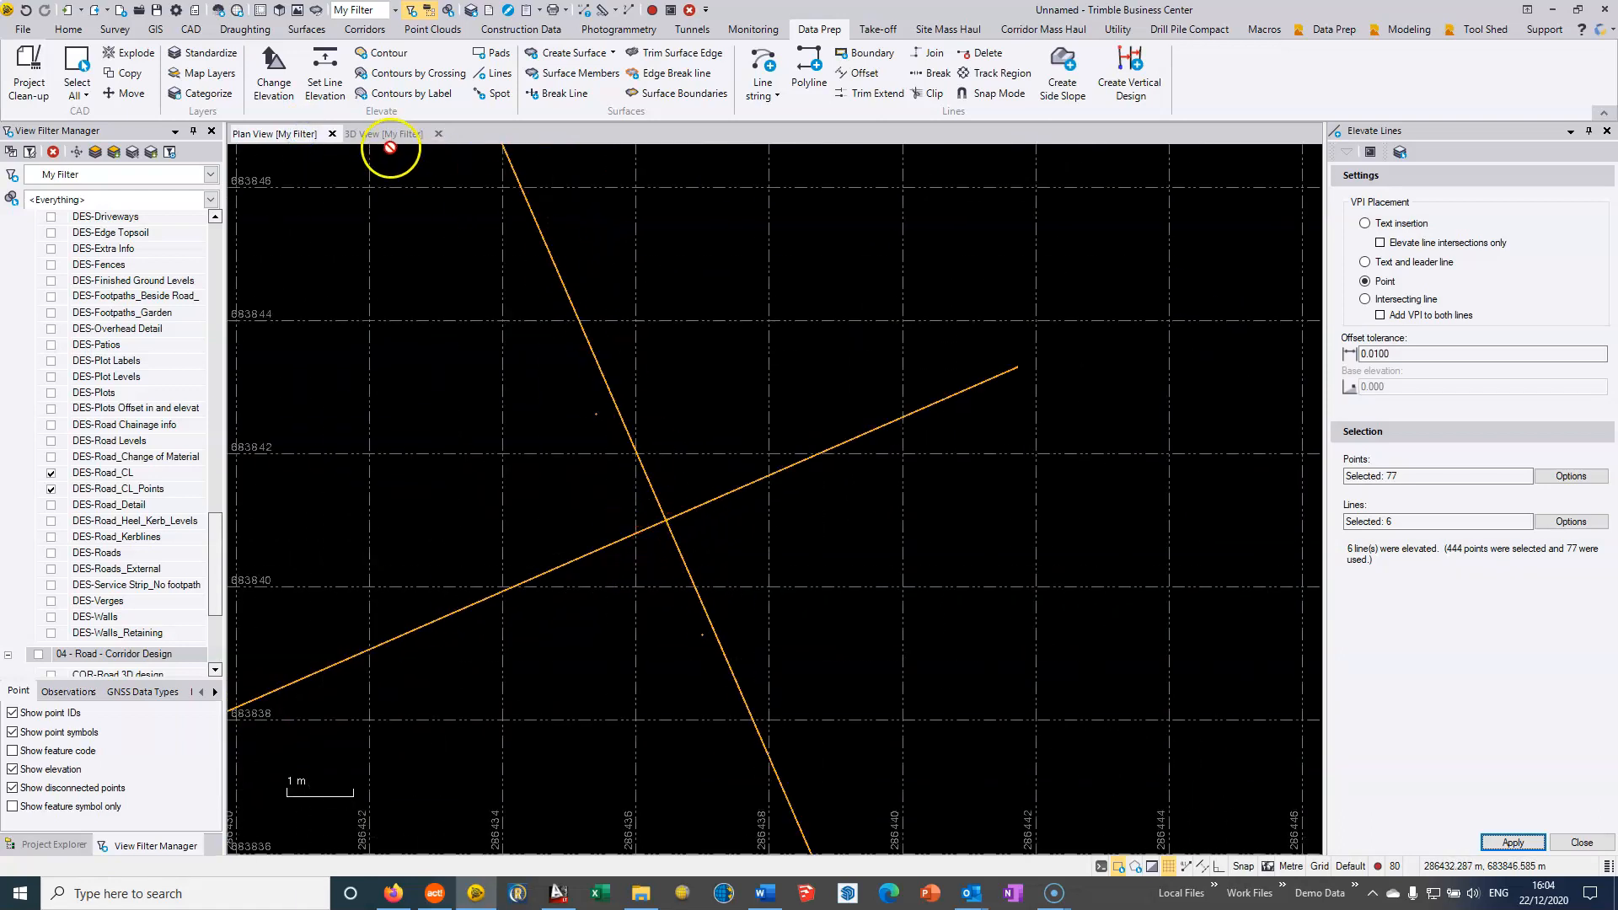
drag(219, 544, 223, 514)
click(38, 254)
click(582, 538)
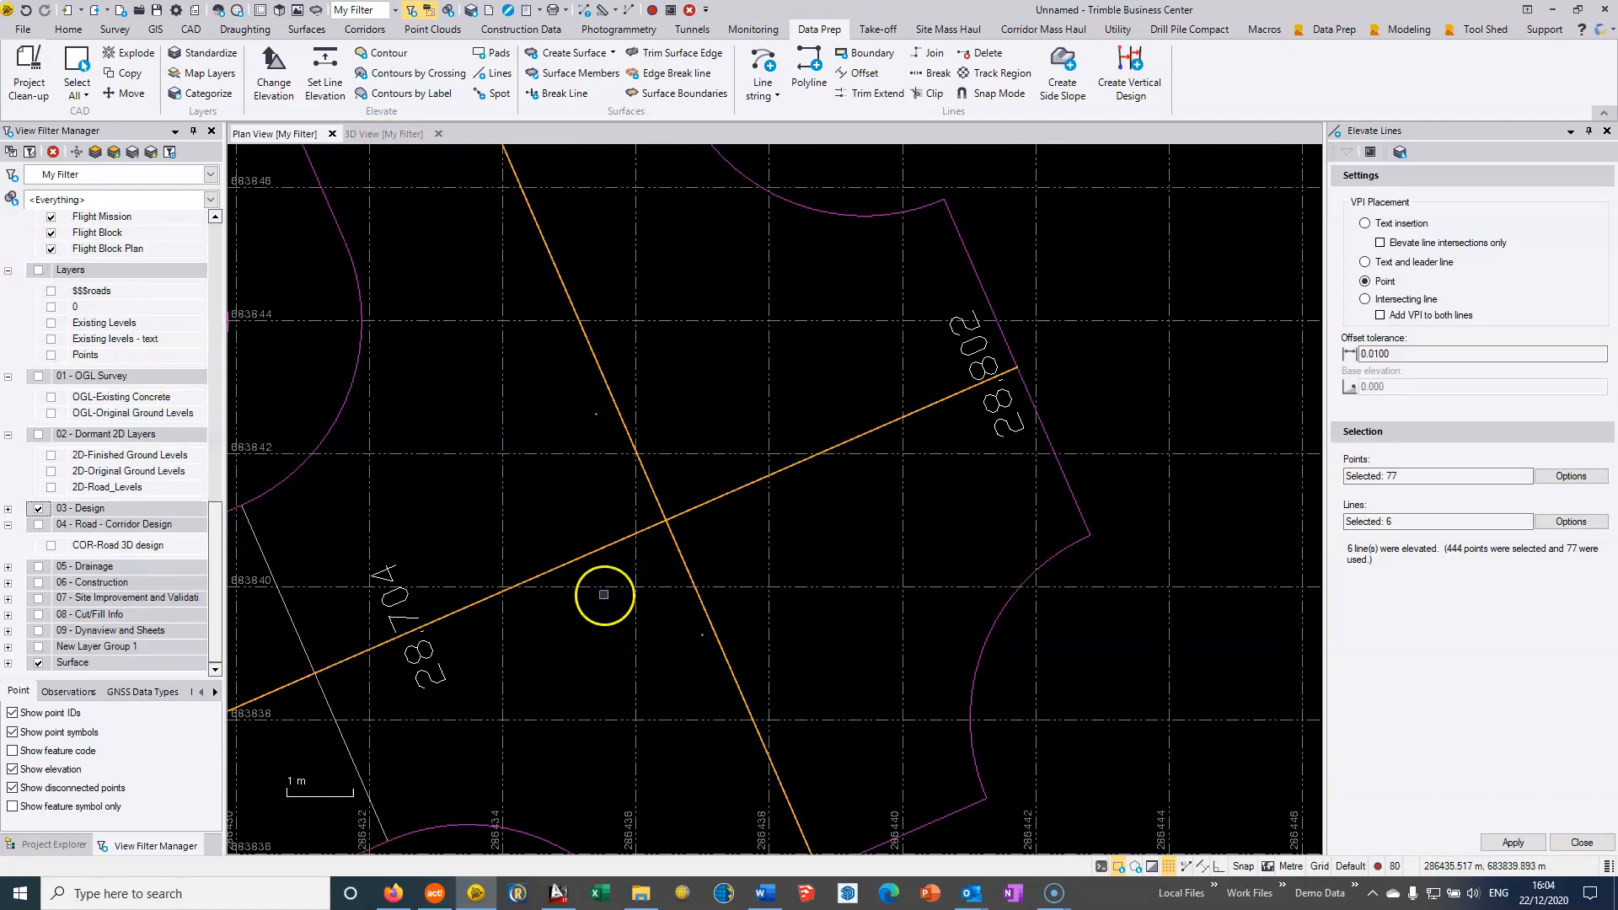
scroll(610, 605, down, 2)
middle_drag(632, 587, 772, 500)
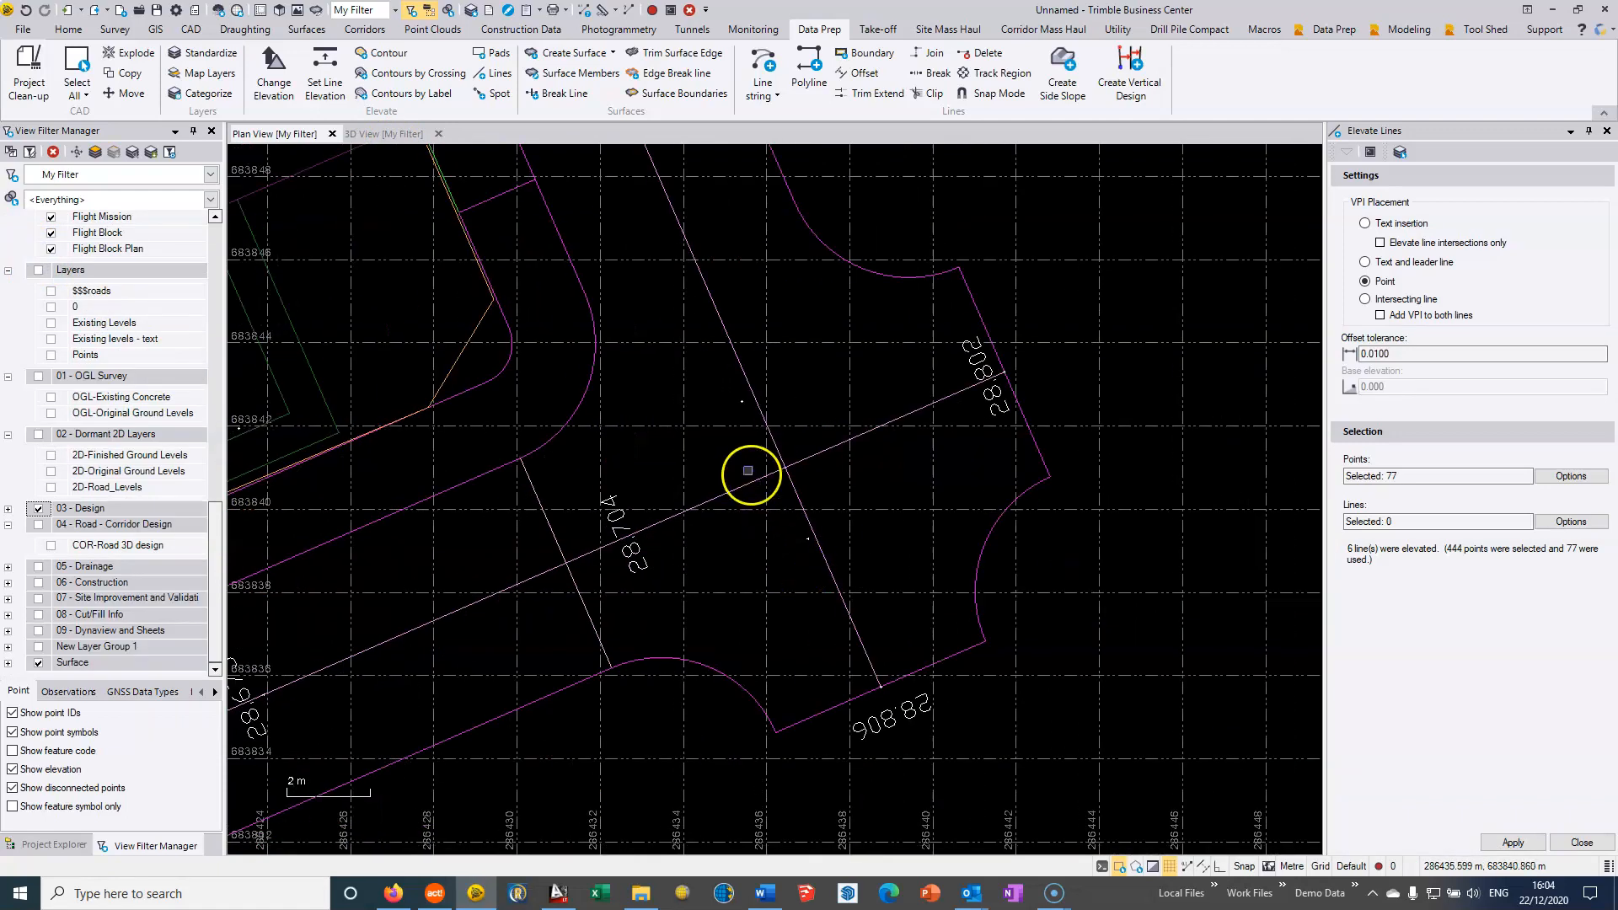
- Open the southern road centreline for line string editing in the 3D view at the south-eastern junction
click(403, 135)
shift+middle_drag(798, 549, 716, 536)
right_drag(726, 551, 737, 571)
middle_drag(988, 479, 719, 447)
mouse_move(730, 463)
right_down()
mouse_move(722, 446)
mouse_move(735, 536)
right_up()
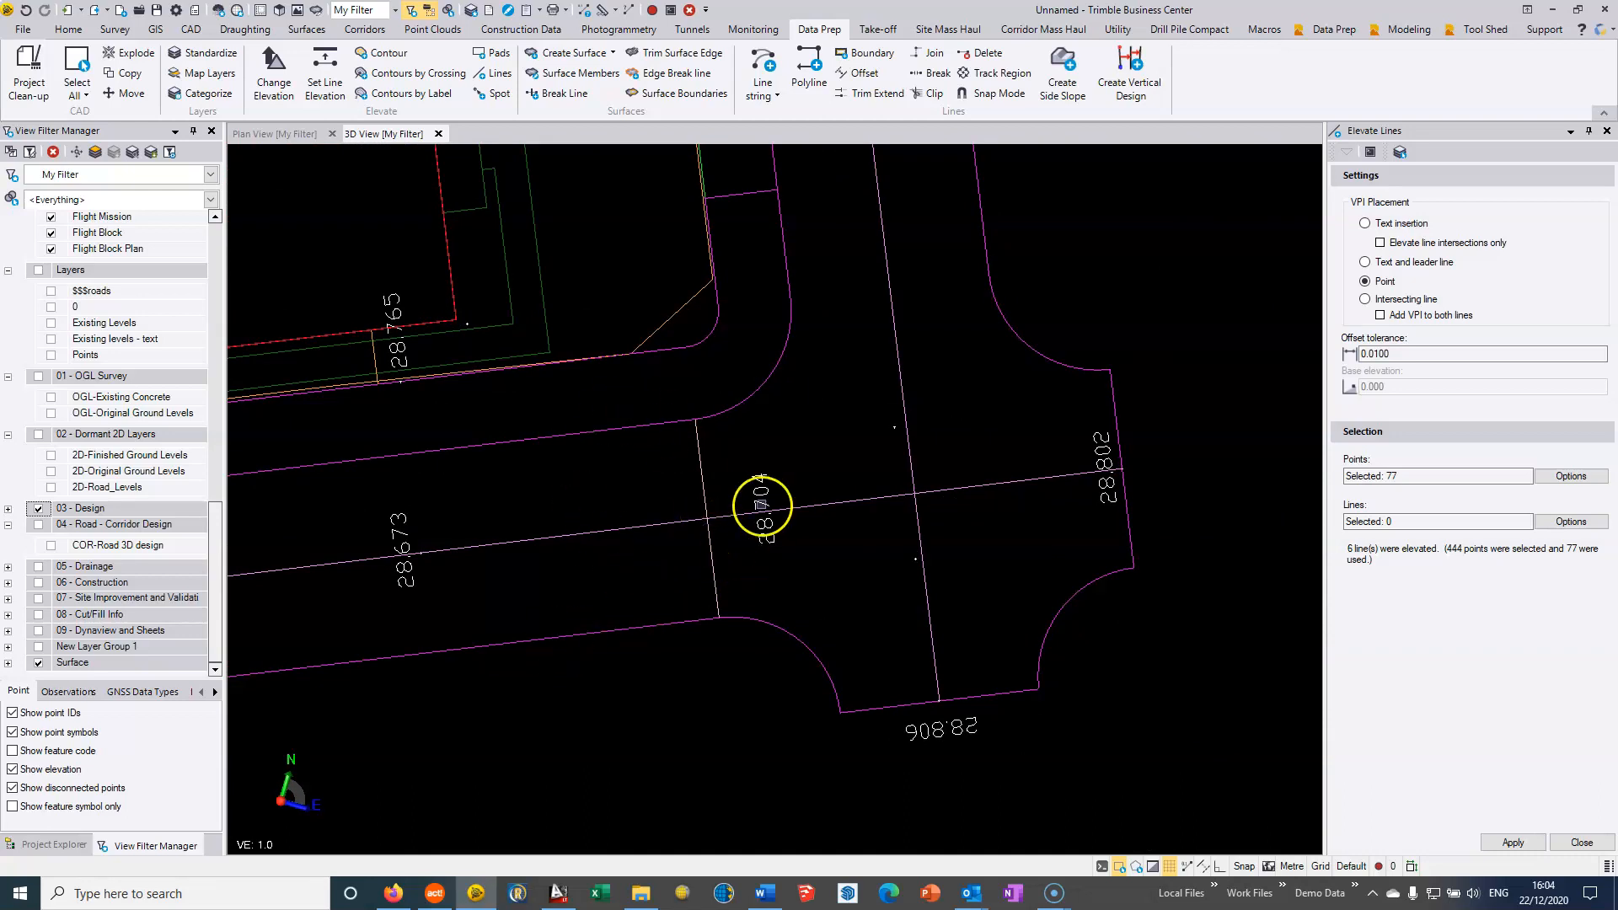
middle_drag(817, 476, 826, 471)
mouse_move(680, 549)
right_down()
mouse_move(631, 491)
mouse_move(639, 553)
right_up()
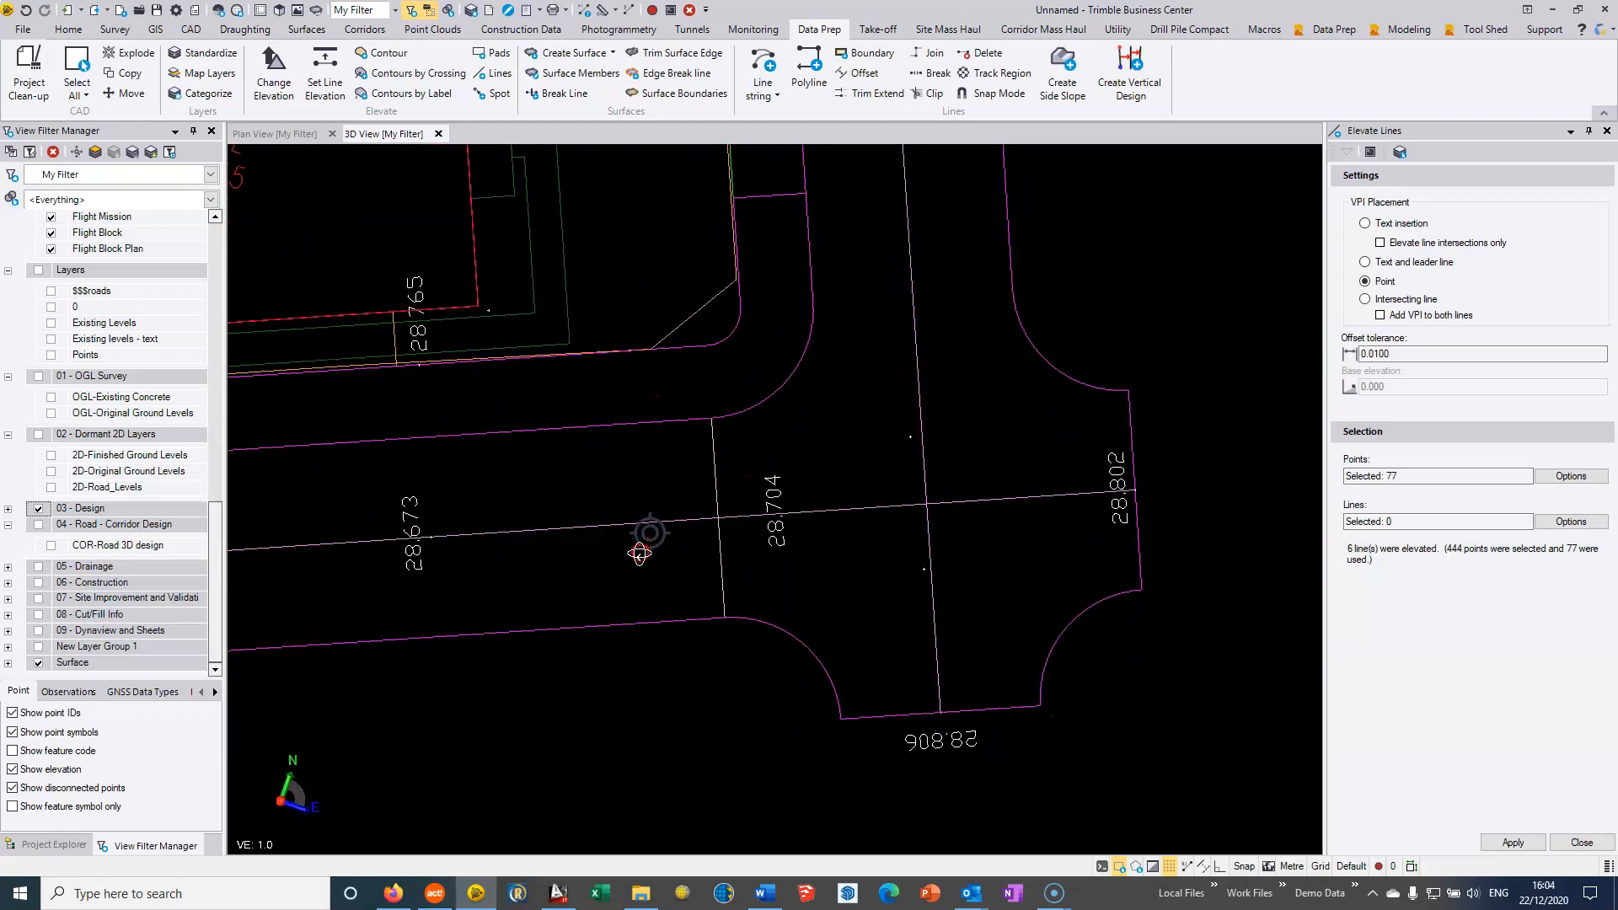
click(633, 523)
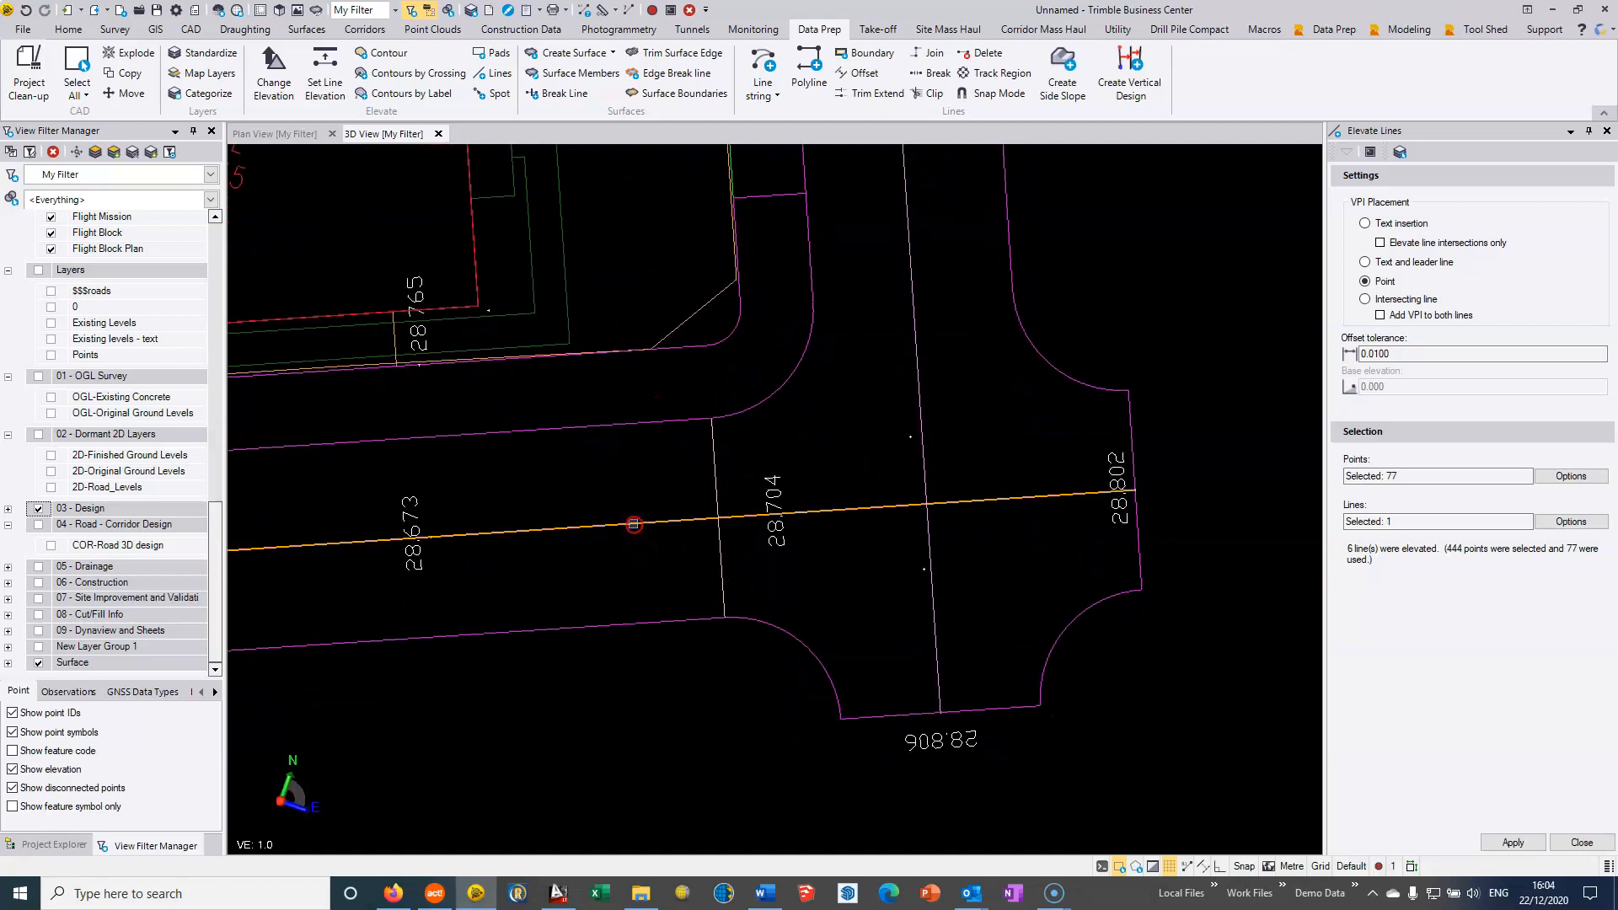
right_click(634, 524)
click(652, 319)
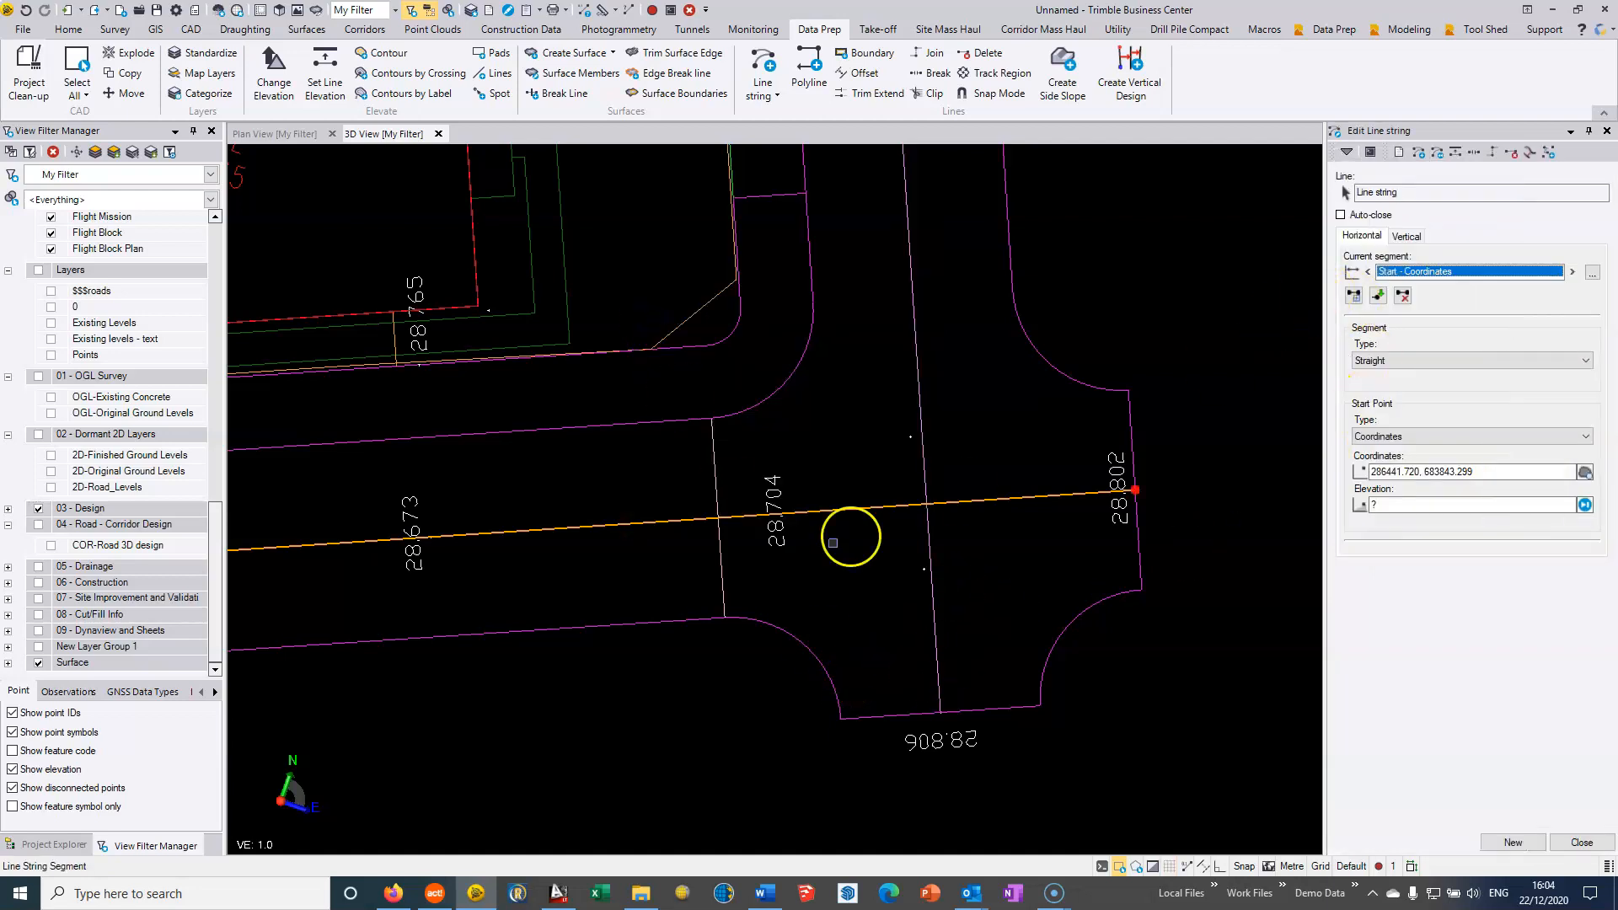
- Examine the southern centreline's horizontal segment and the elevations of its vertical points of intersection along its length
click(1404, 237)
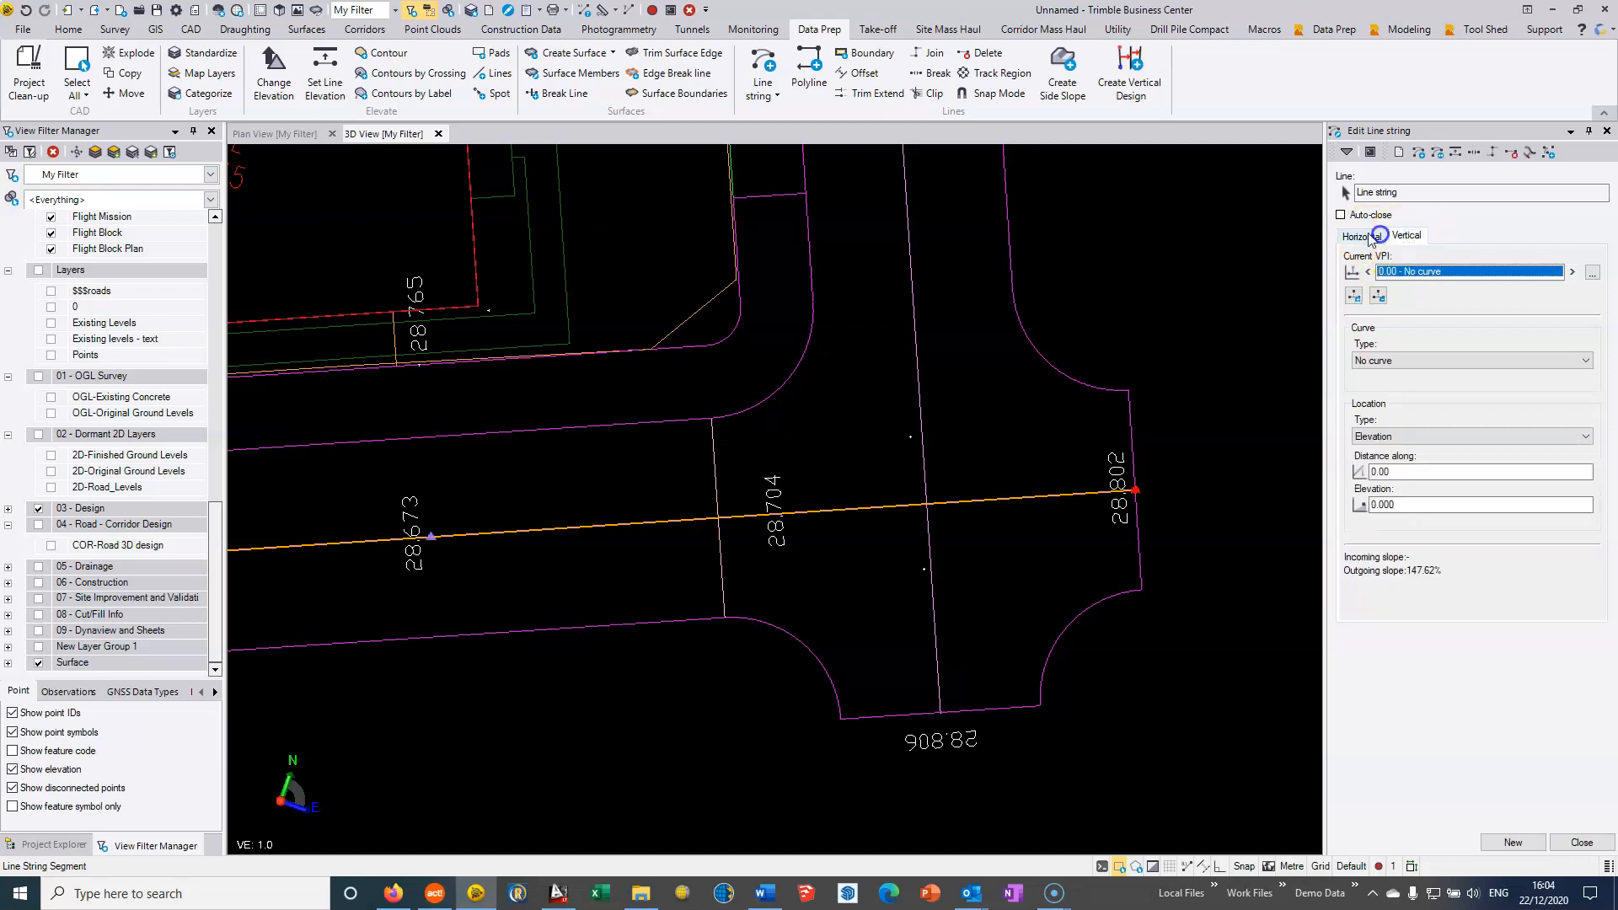
click(1362, 236)
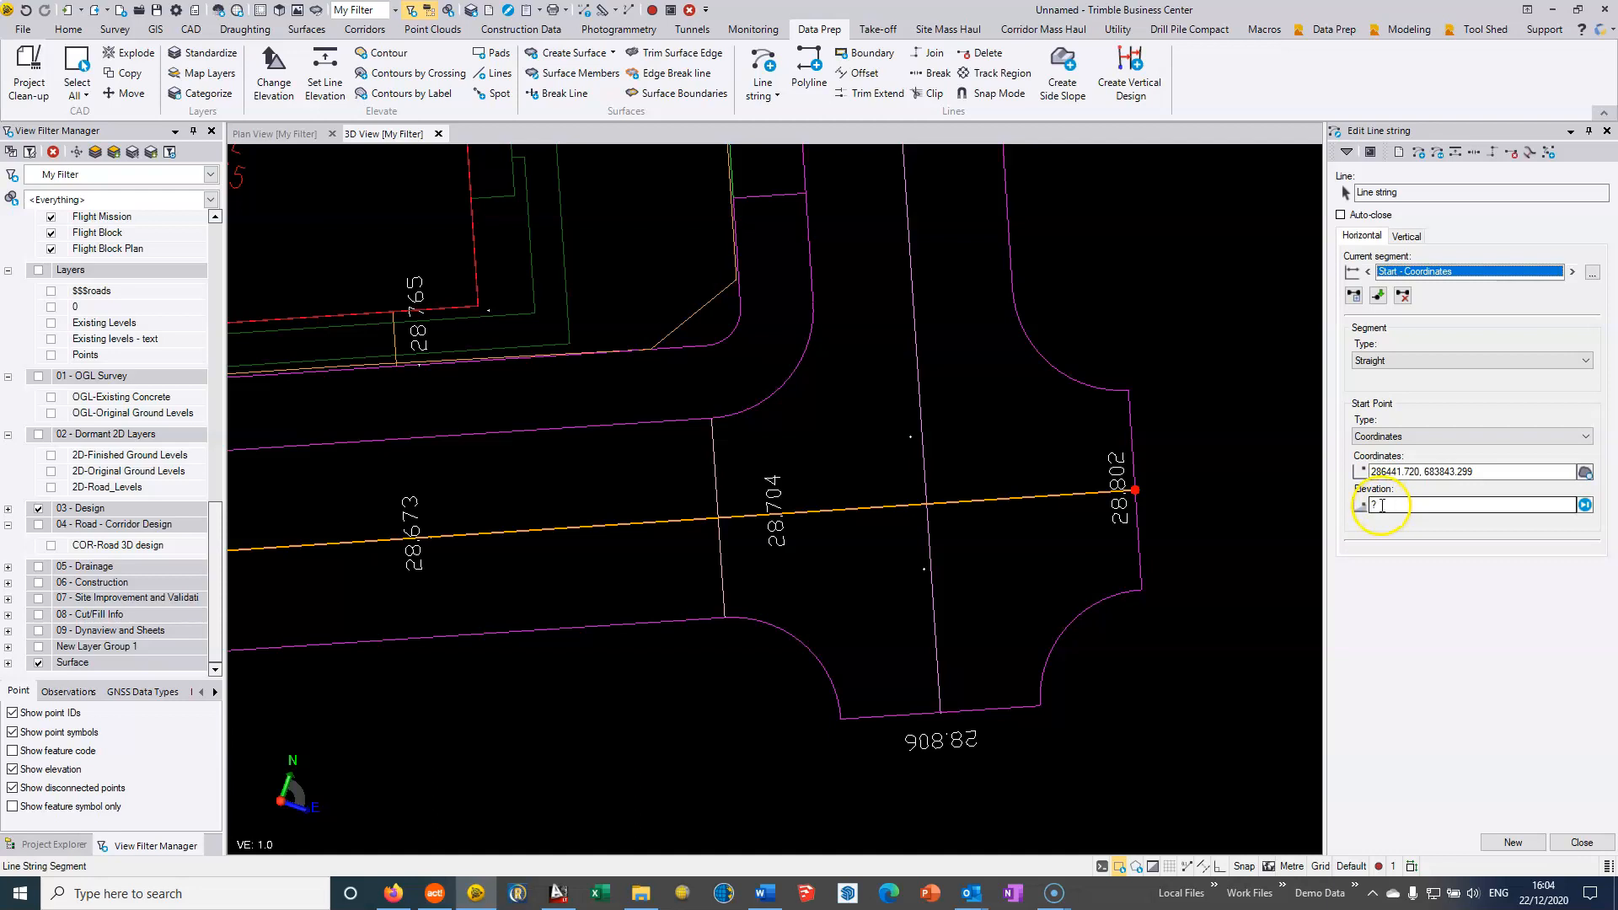
key(Return)
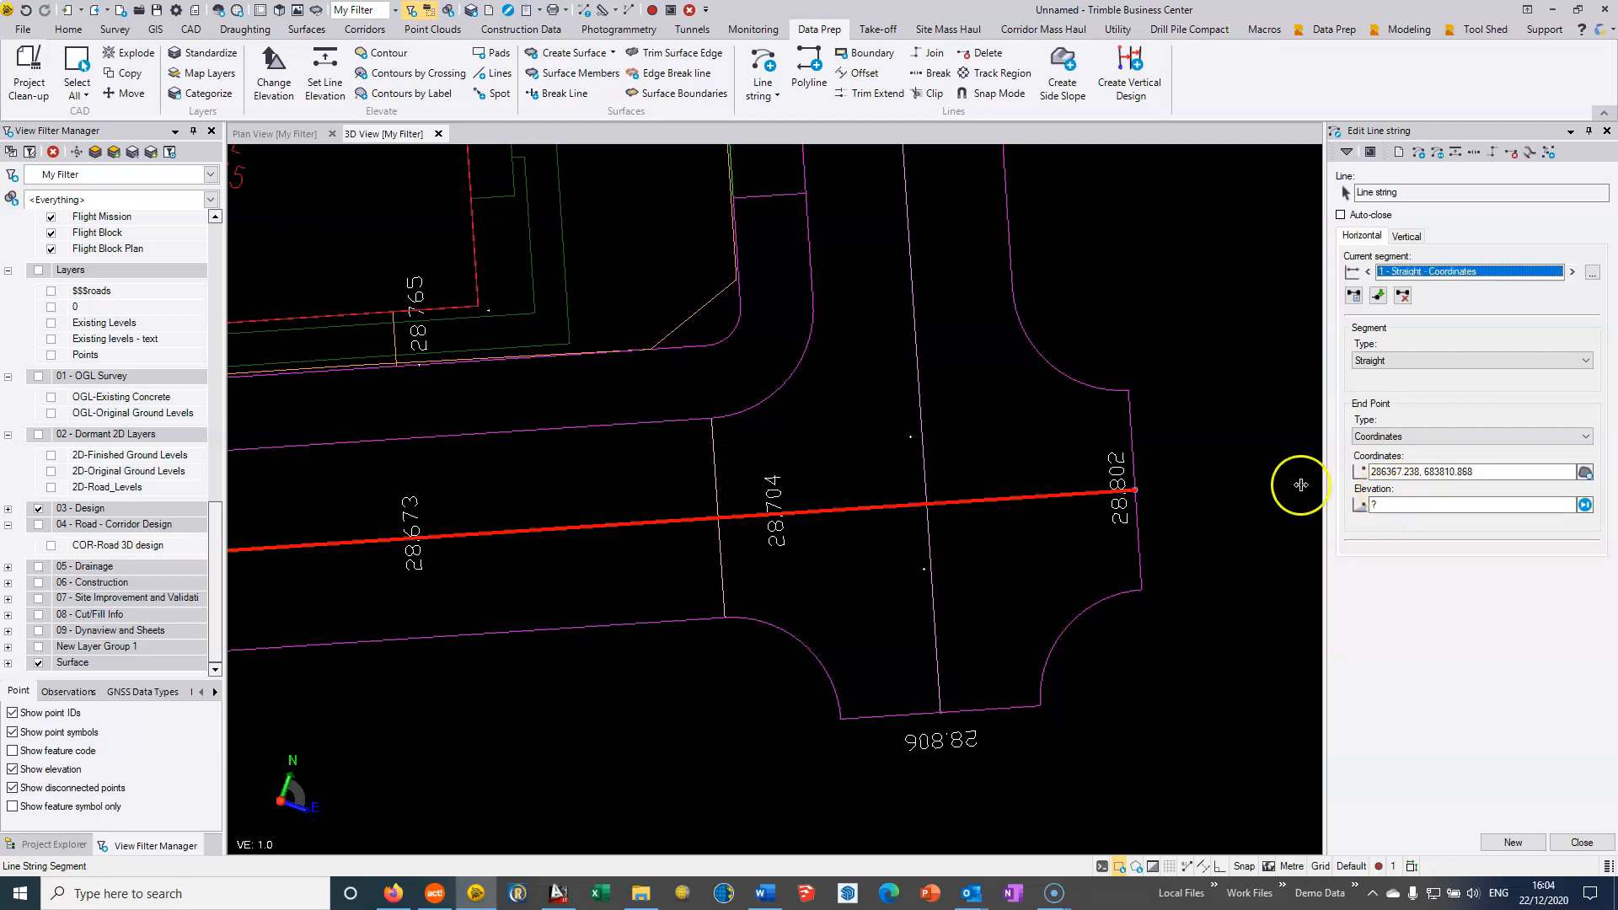
scroll(1277, 489, down, 2)
scroll(623, 561, down, 4)
middle_drag(487, 548, 1016, 436)
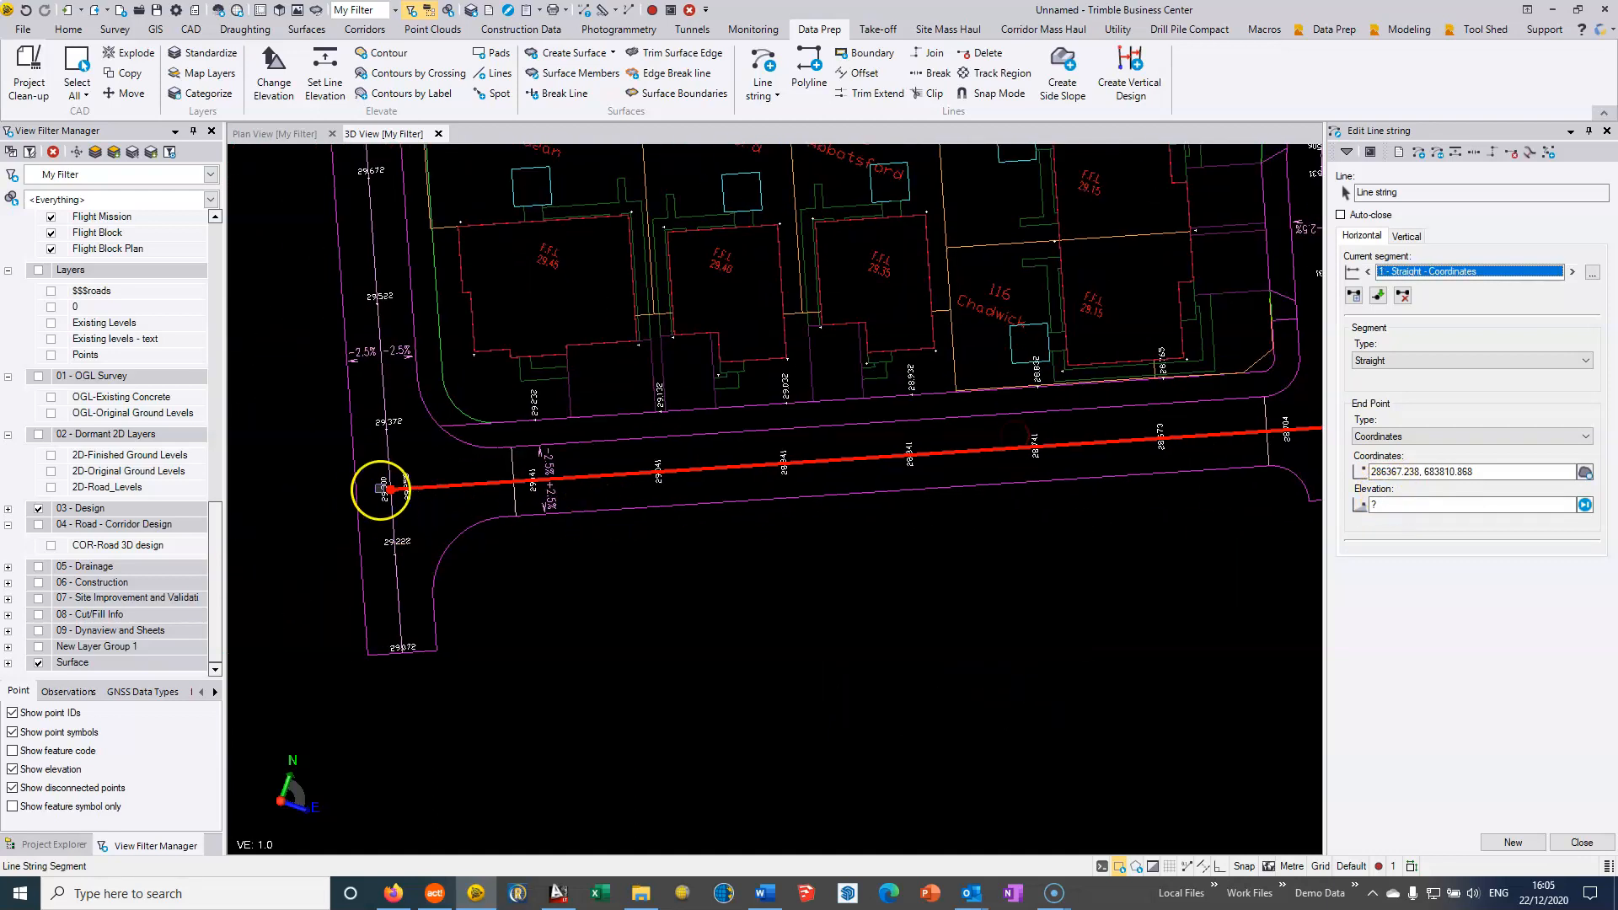
click(487, 506)
click(1406, 238)
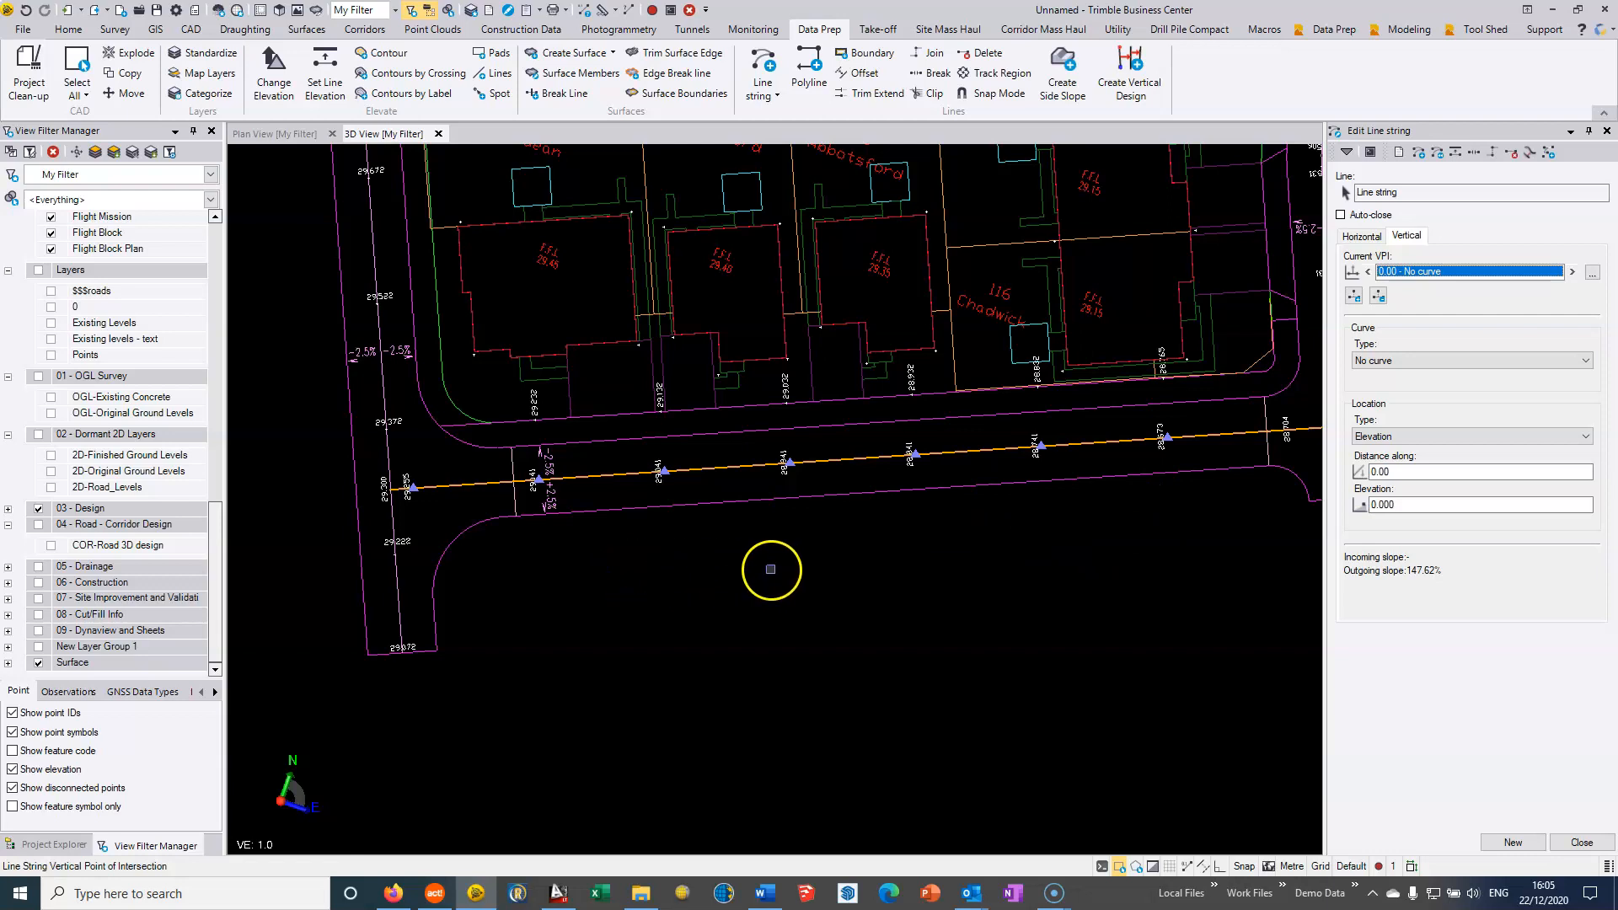
key(Down)
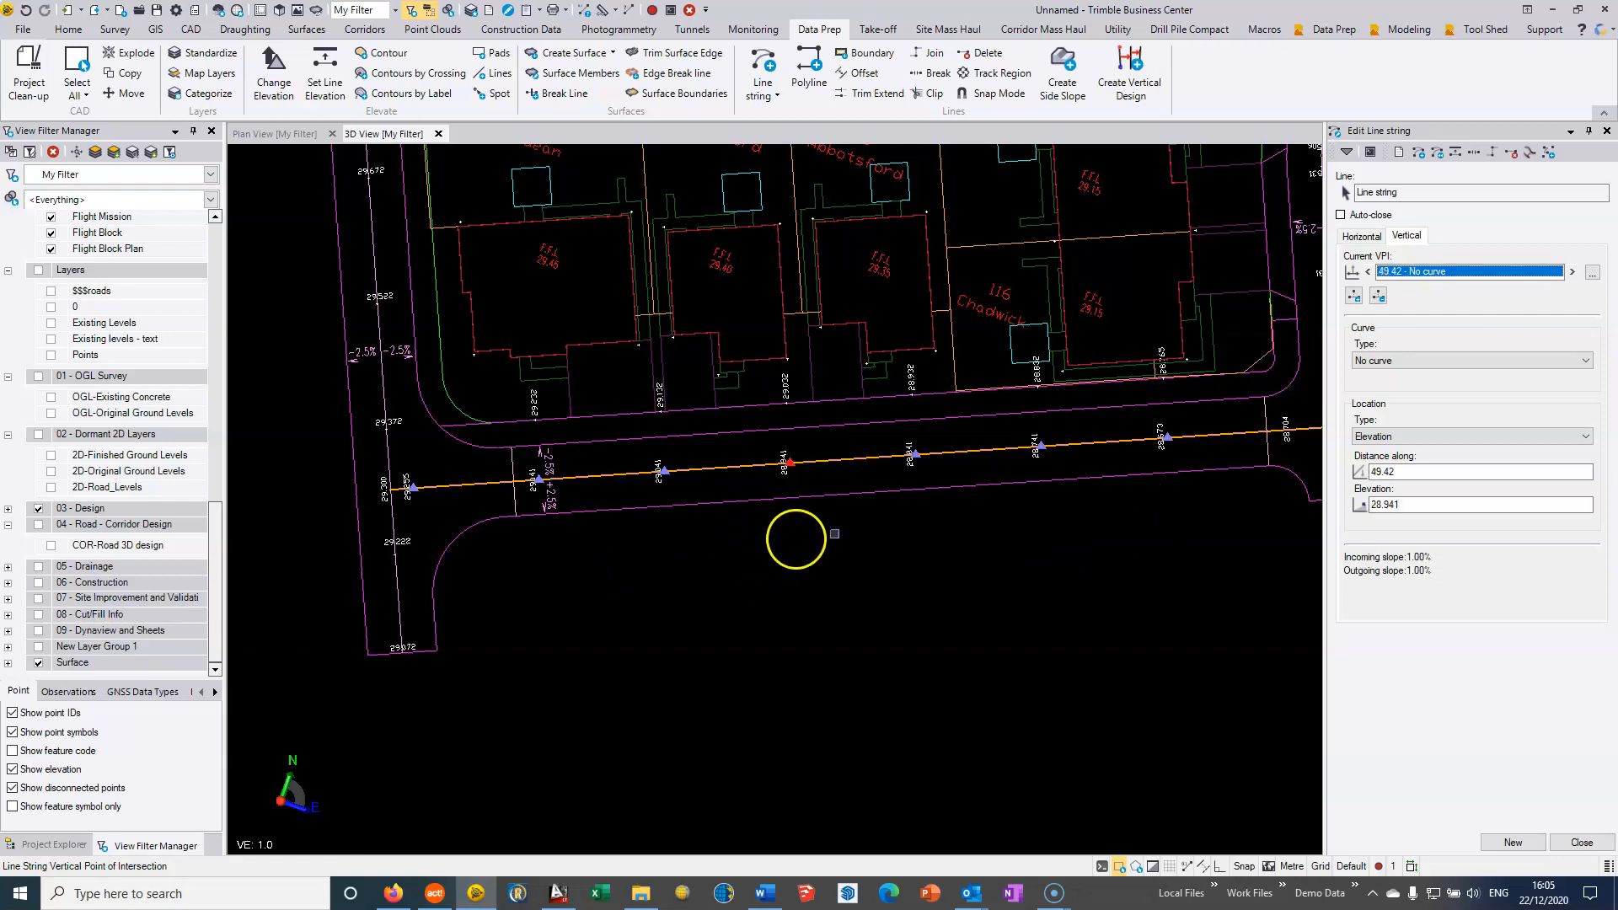
- Set the elevation of the southern centreline's start VPI to 28.802, matching the spot level at its eastern end
middle_drag(1191, 518, 810, 502)
scroll(810, 503, up, 3)
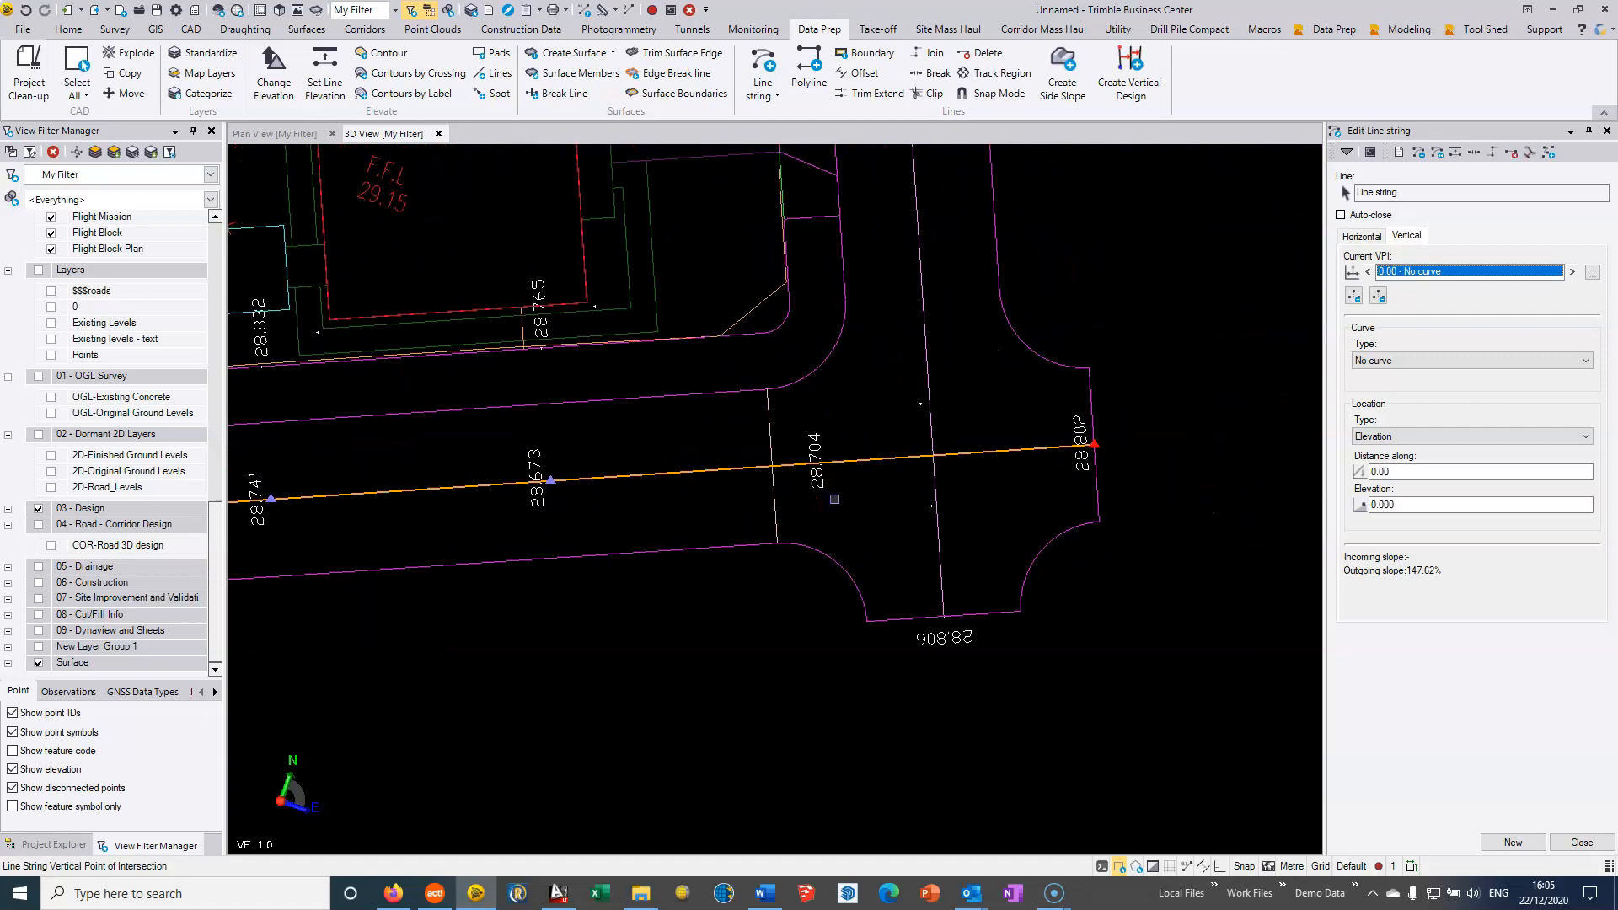
click(1433, 505)
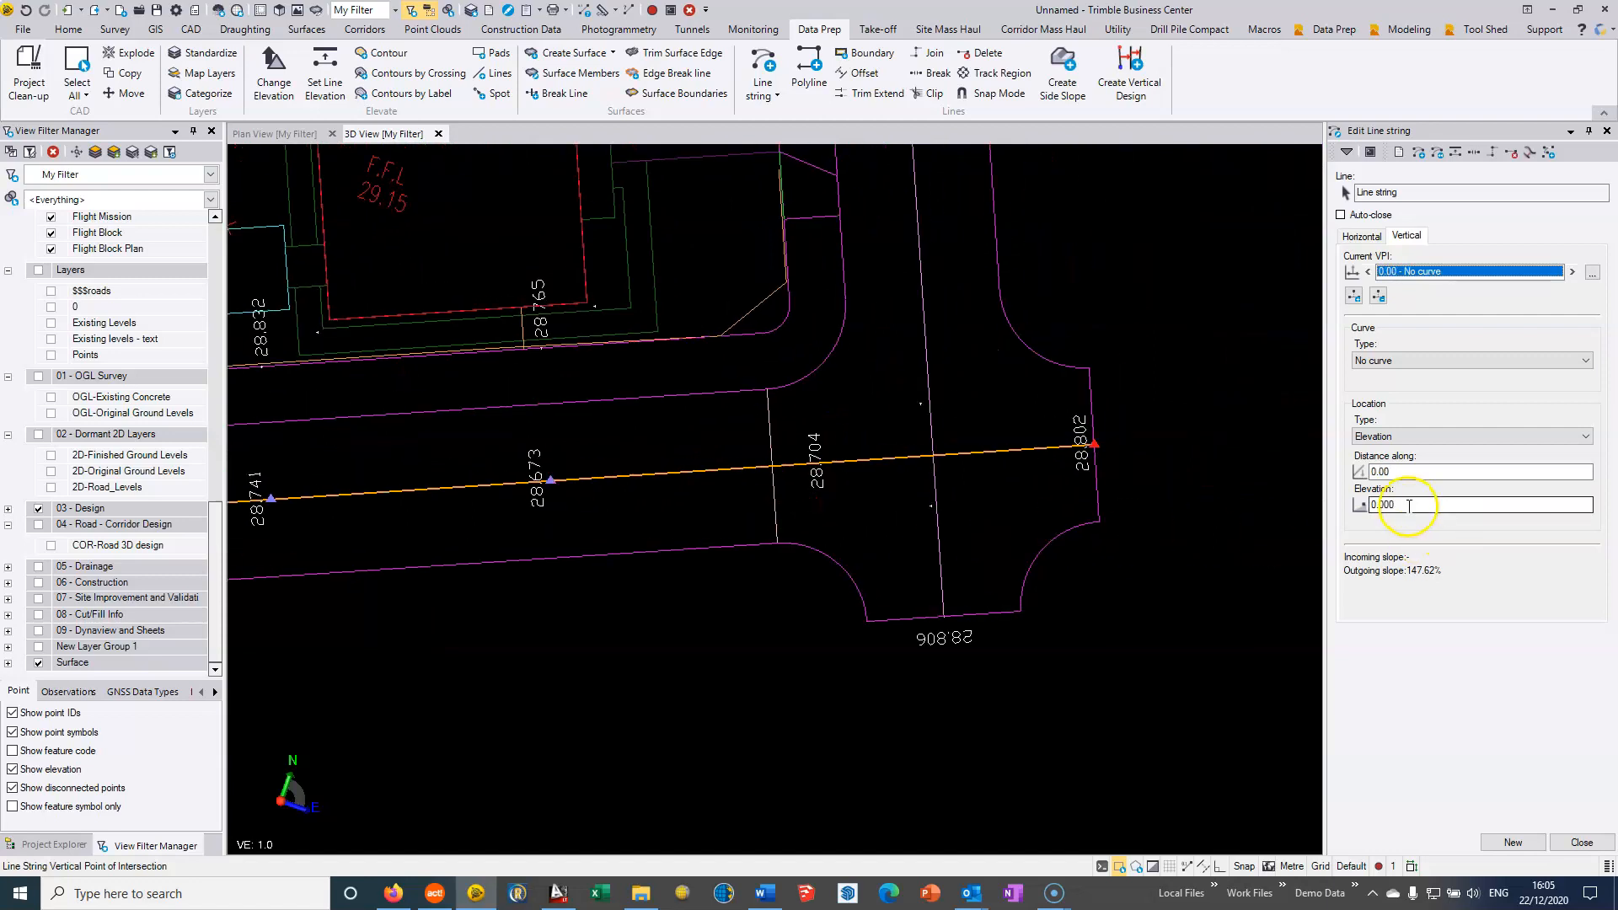
scroll(1191, 444, up, 3)
middle_drag(967, 412, 1157, 442)
click(1156, 441)
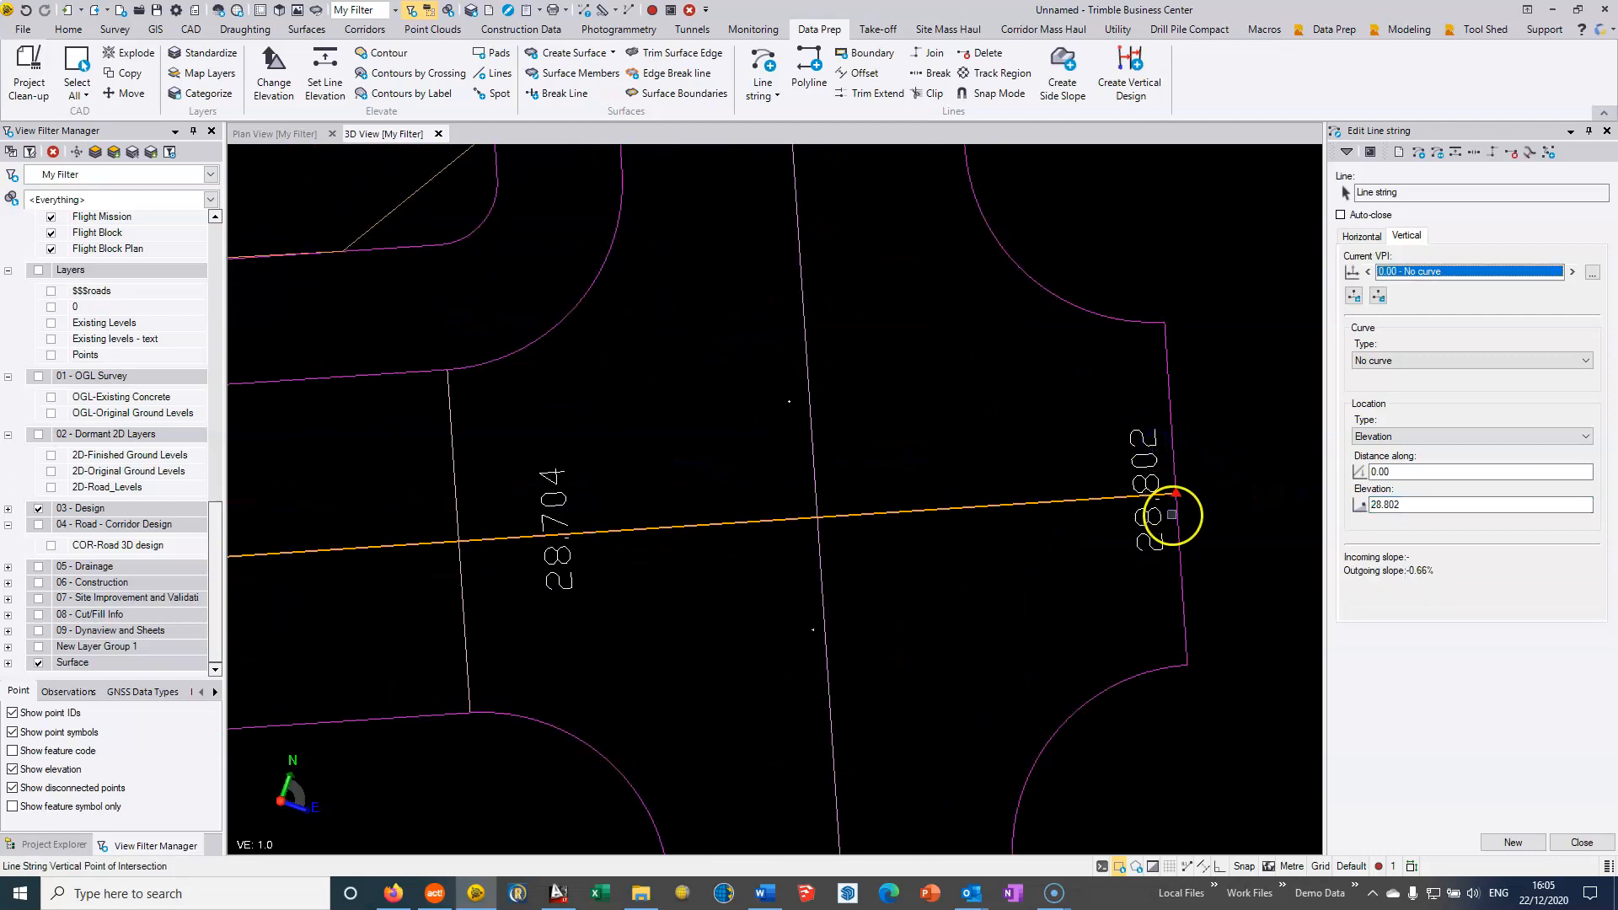
- Add a VPI 10 m along the southern centreline, taking its elevation from the 28.704 spot level, and save it
click(1354, 296)
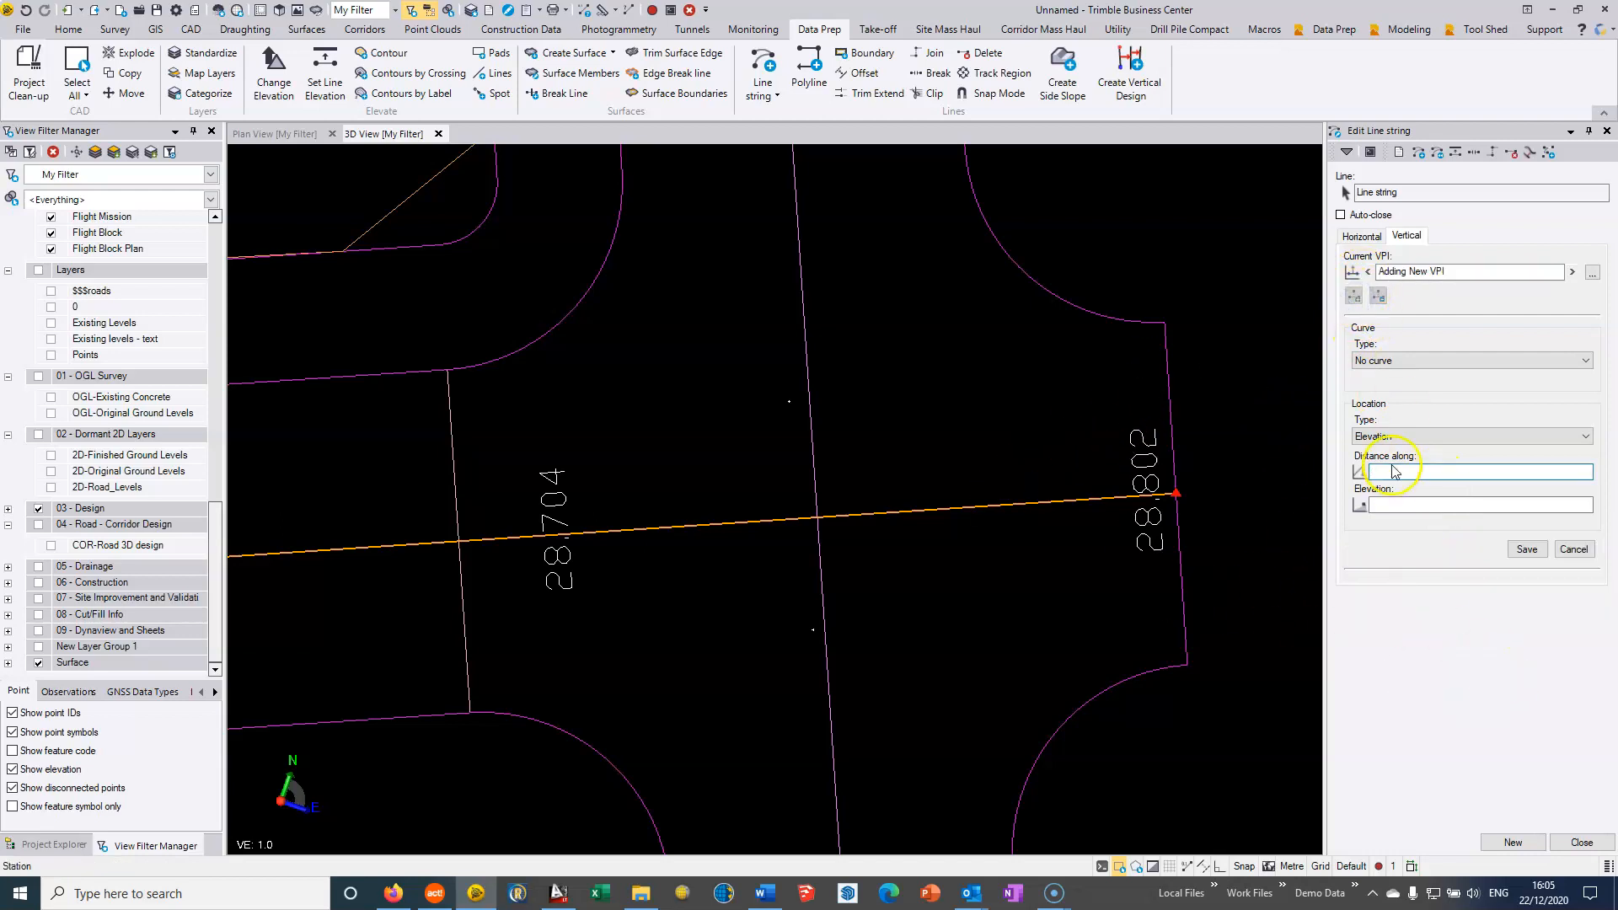
click(606, 528)
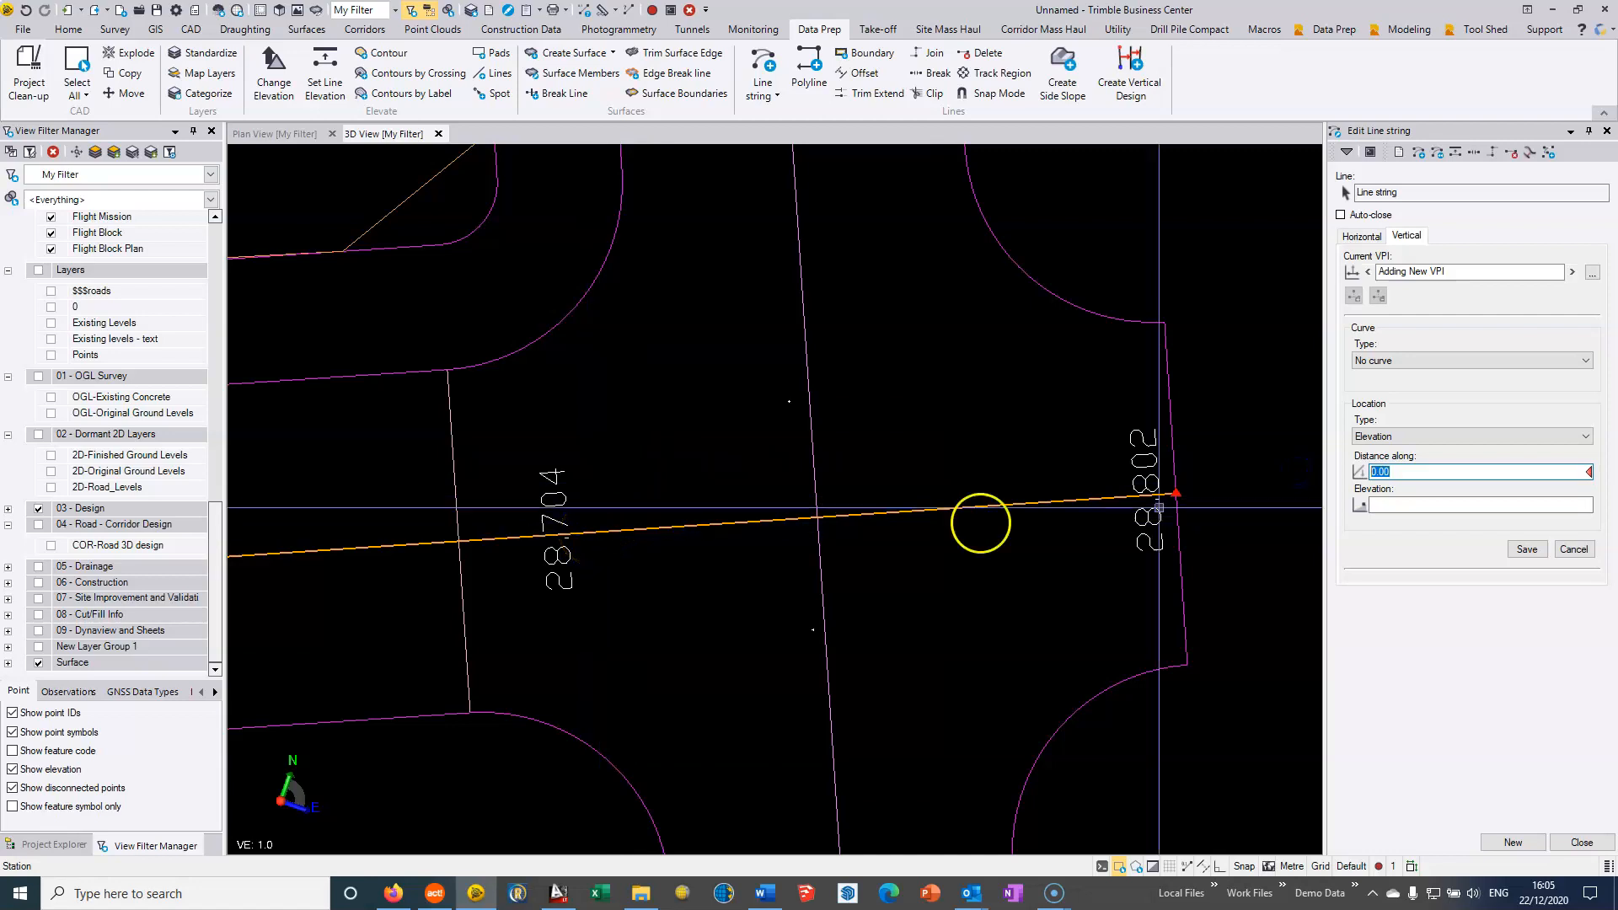
click(1384, 506)
mouse_move(1590, 472)
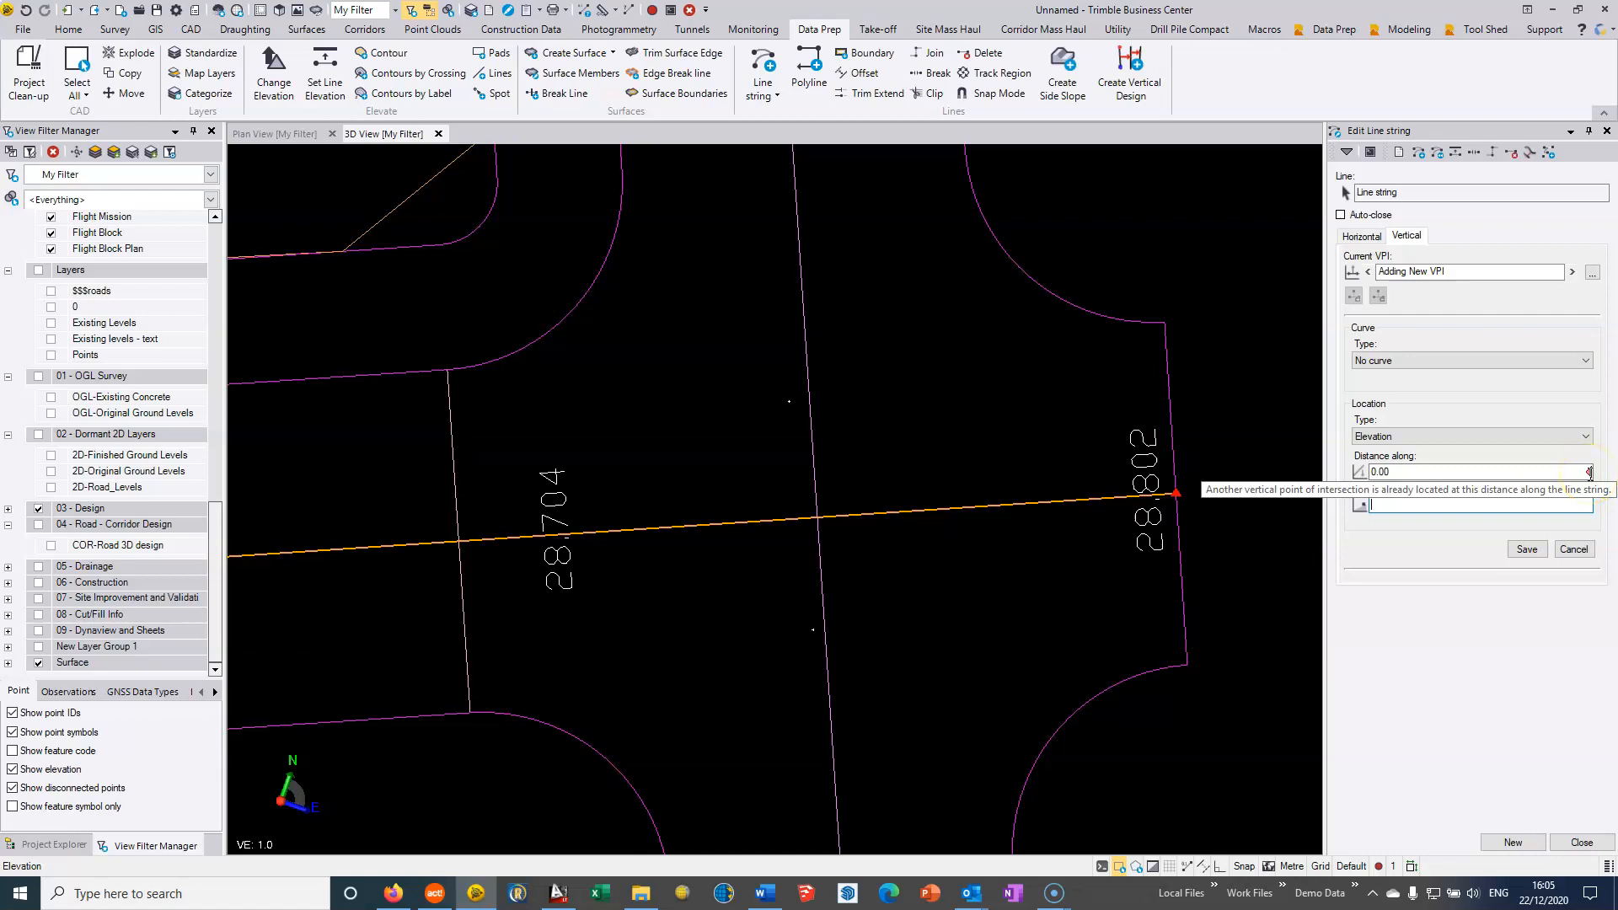
click(1484, 472)
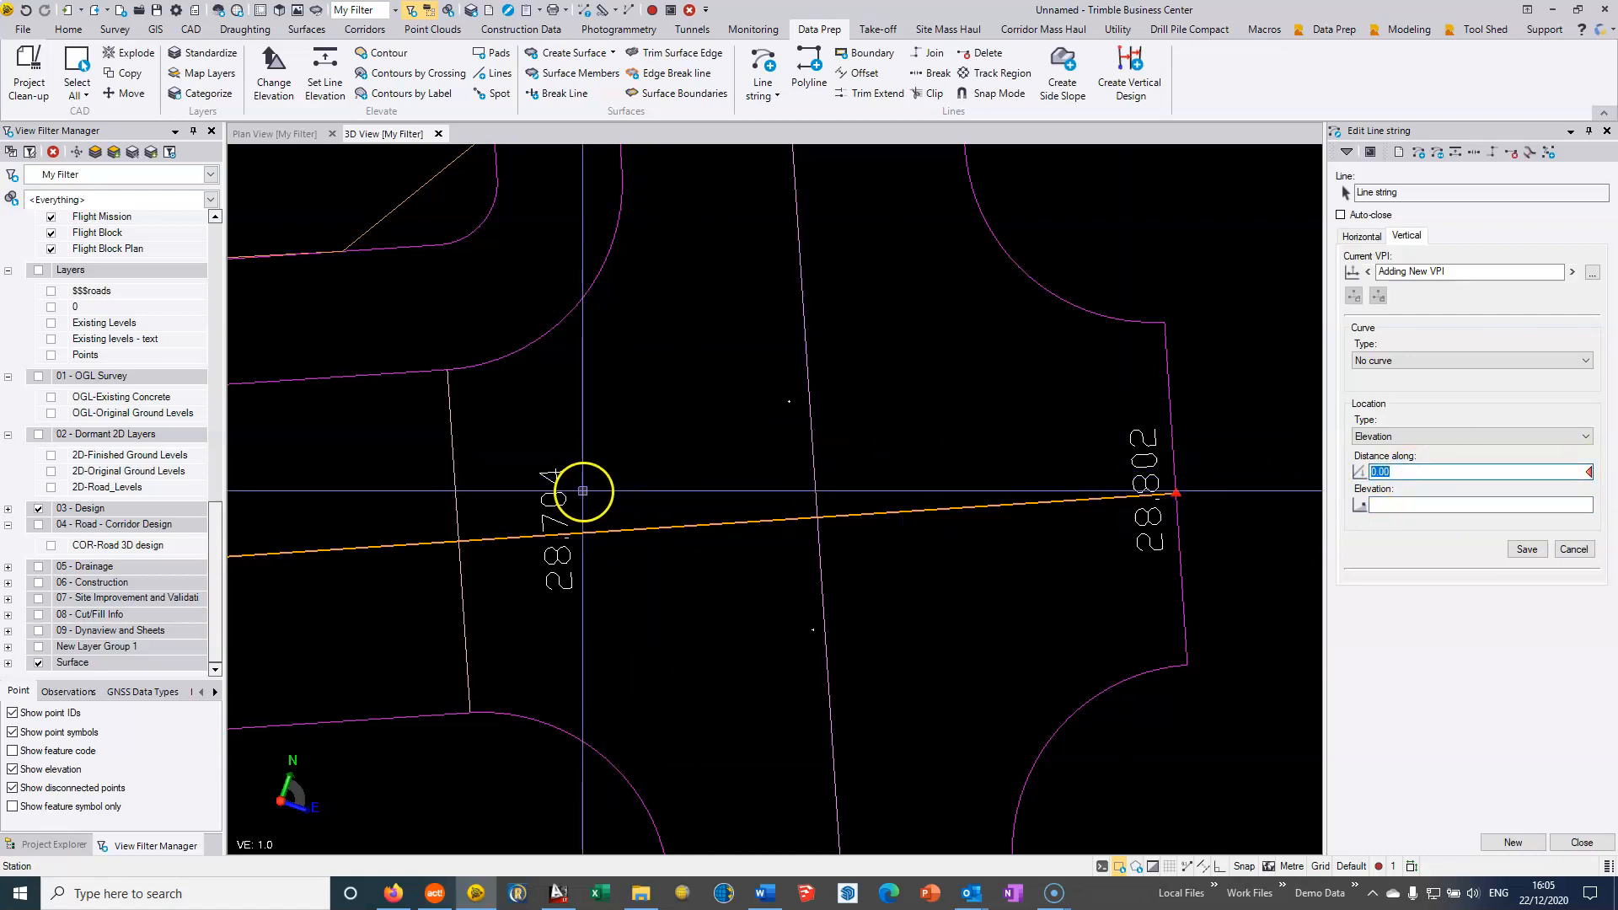
click(1101, 514)
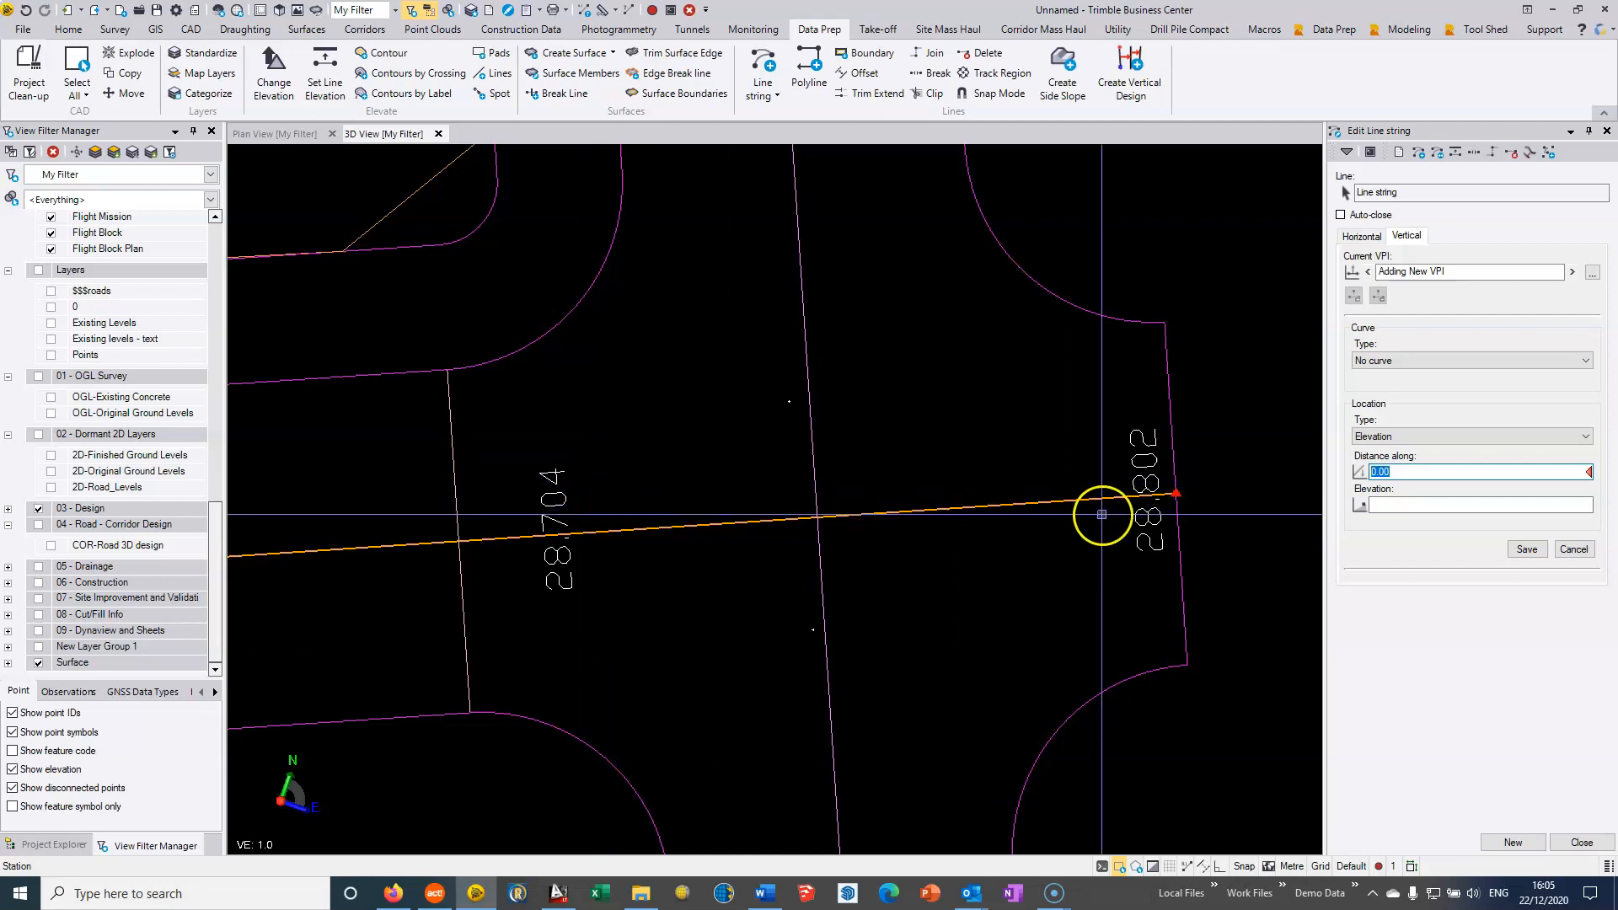
text(10)
click(1393, 504)
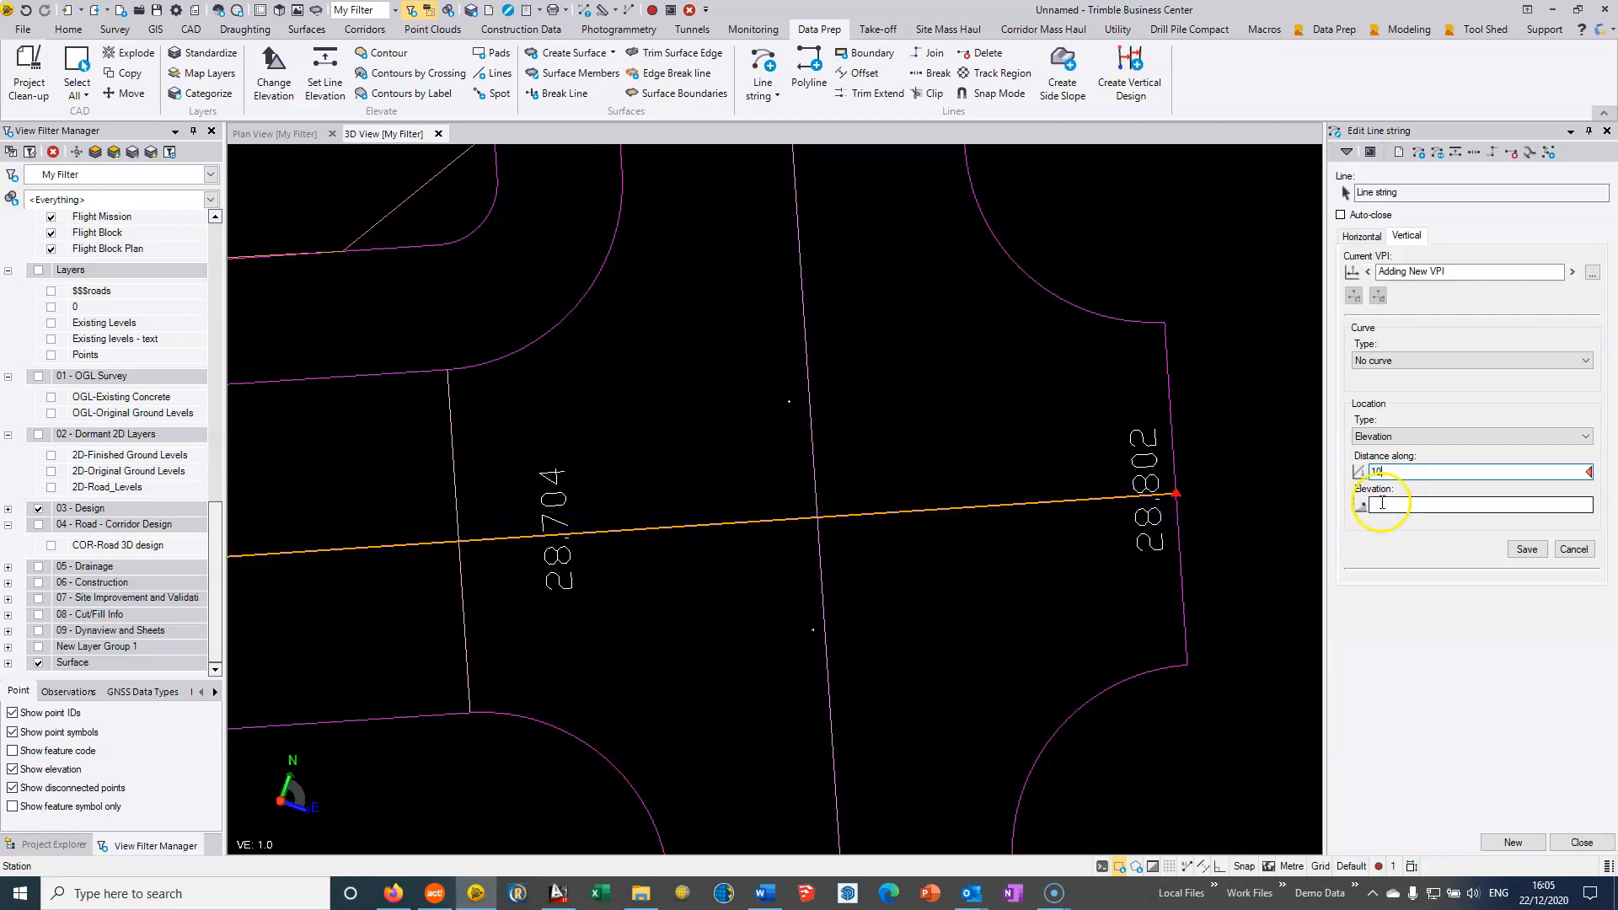
click(560, 500)
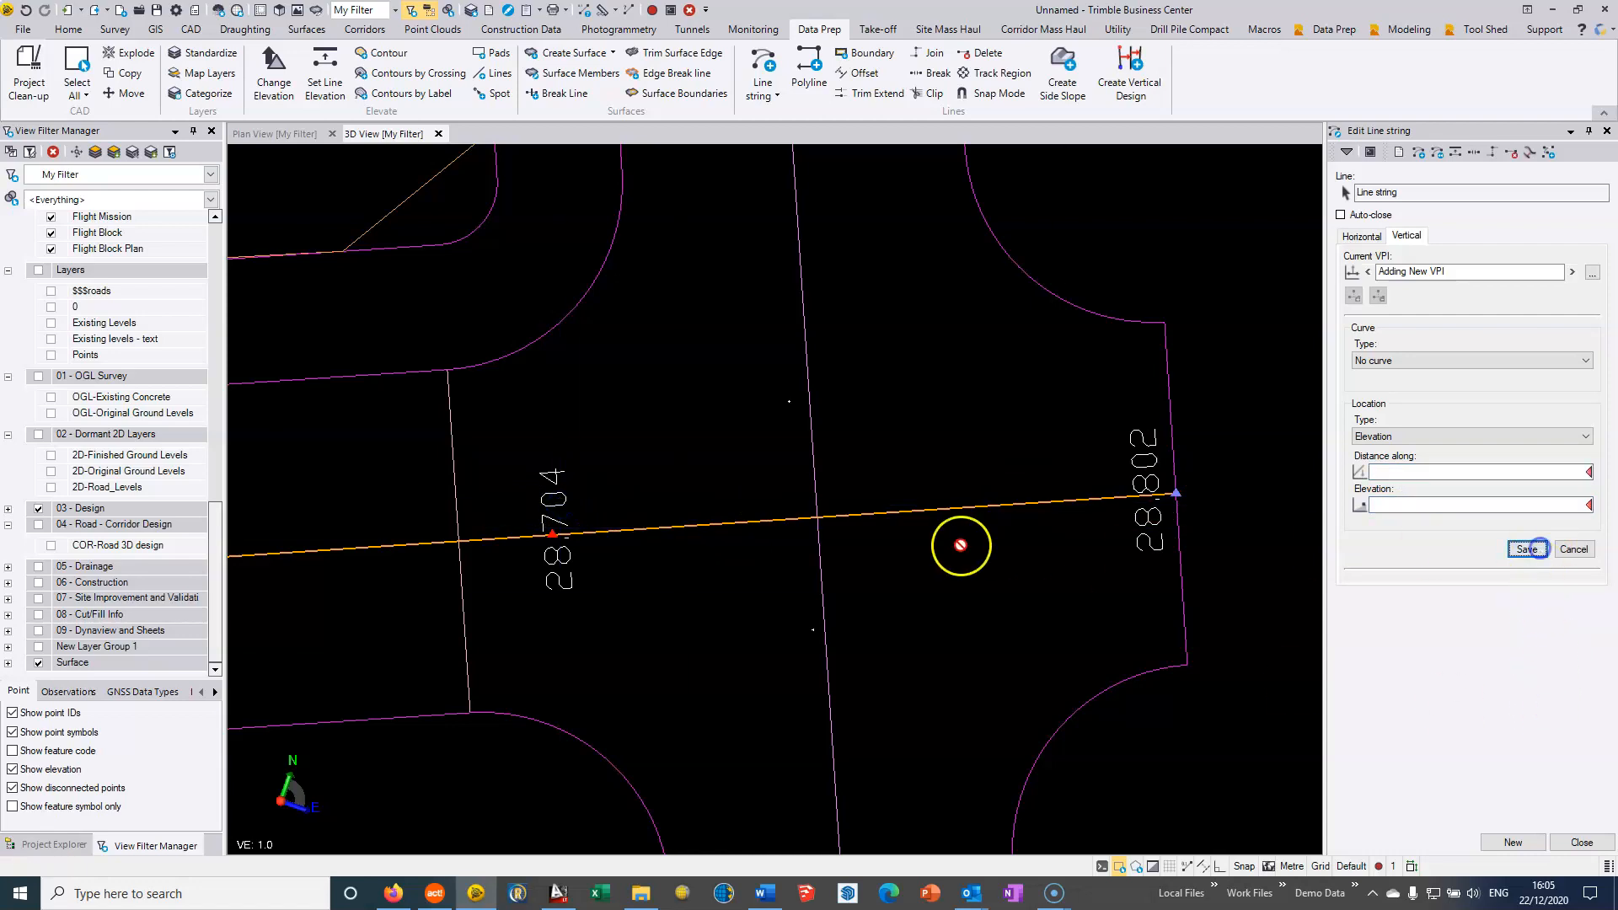
- Inspect the southern centreline's vertical points in 3D from its western end to the south-eastern junction
scroll(914, 549, down, 3)
mouse_move(831, 573)
right_down()
mouse_move(816, 531)
mouse_move(828, 477)
right_up()
middle_drag(829, 478, 947, 578)
scroll(940, 565, down, 6)
mouse_move(946, 554)
right_down()
mouse_move(961, 451)
mouse_move(939, 645)
right_up()
scroll(939, 646, up, 8)
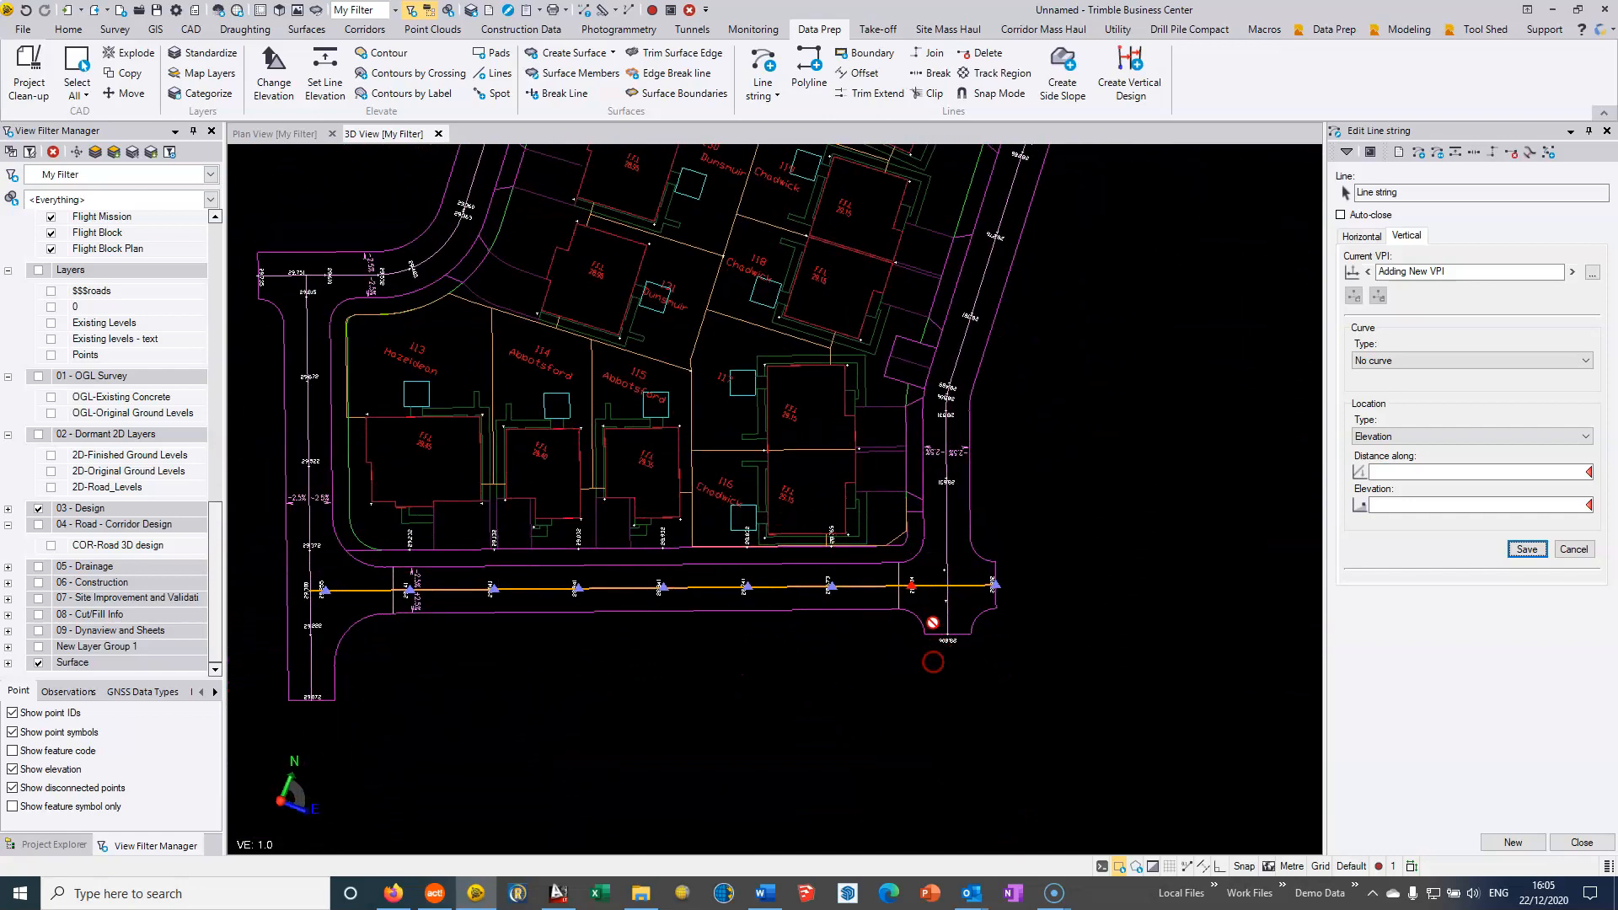
scroll(927, 594, down, 4)
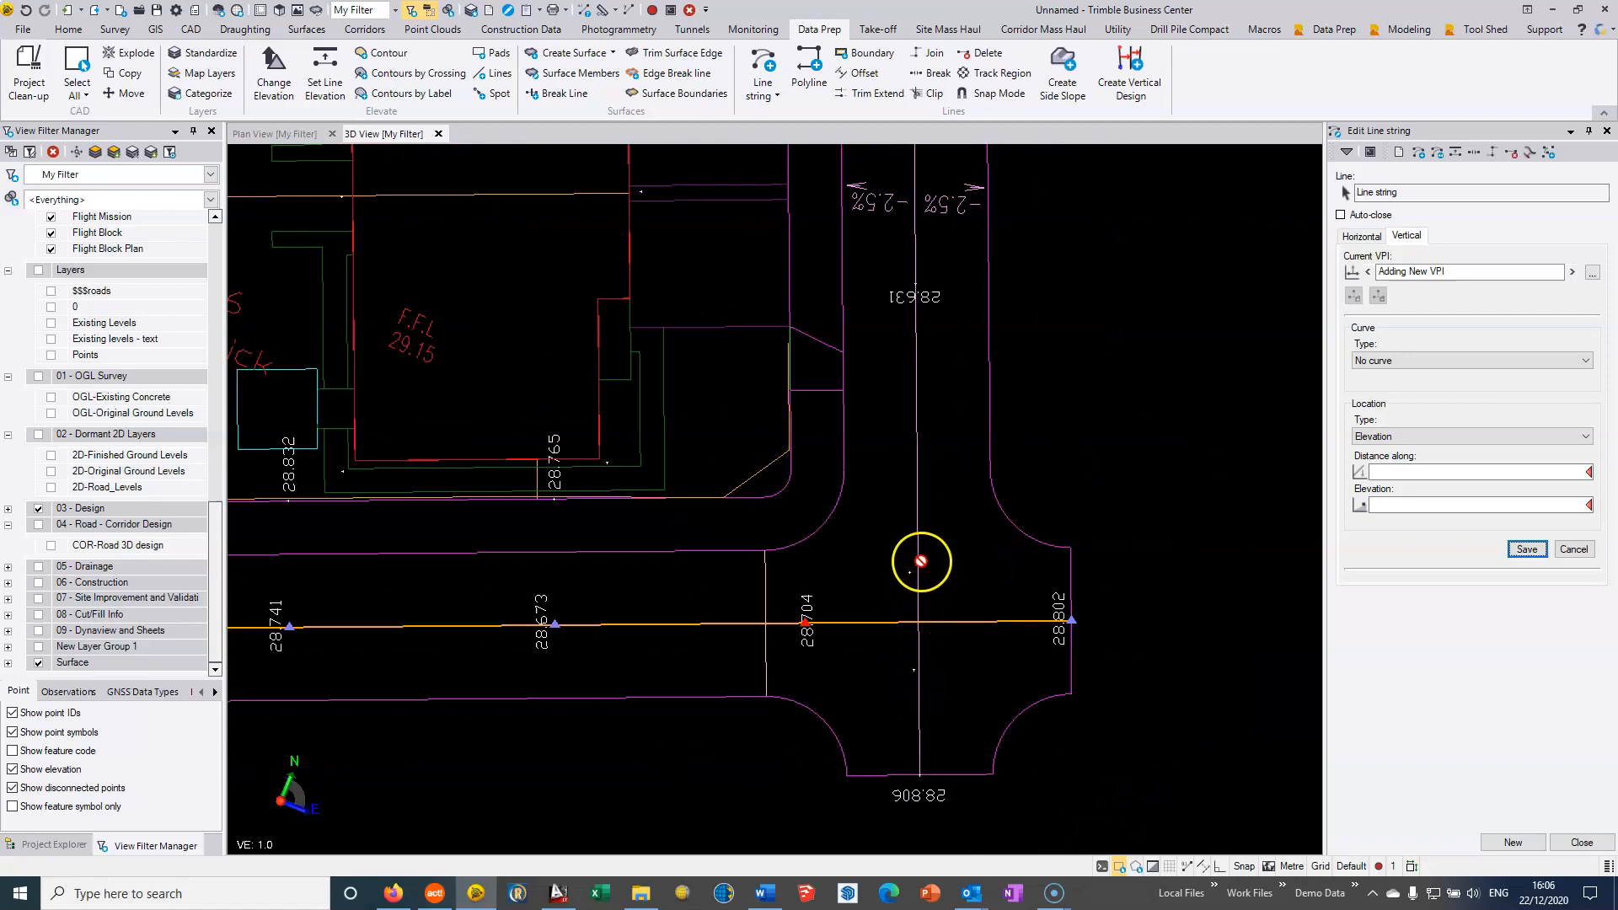
- Examine where the southern centreline meets the north-south centreline between the 28.704 and 28.802 levels, in both plan and 3D
click(1387, 472)
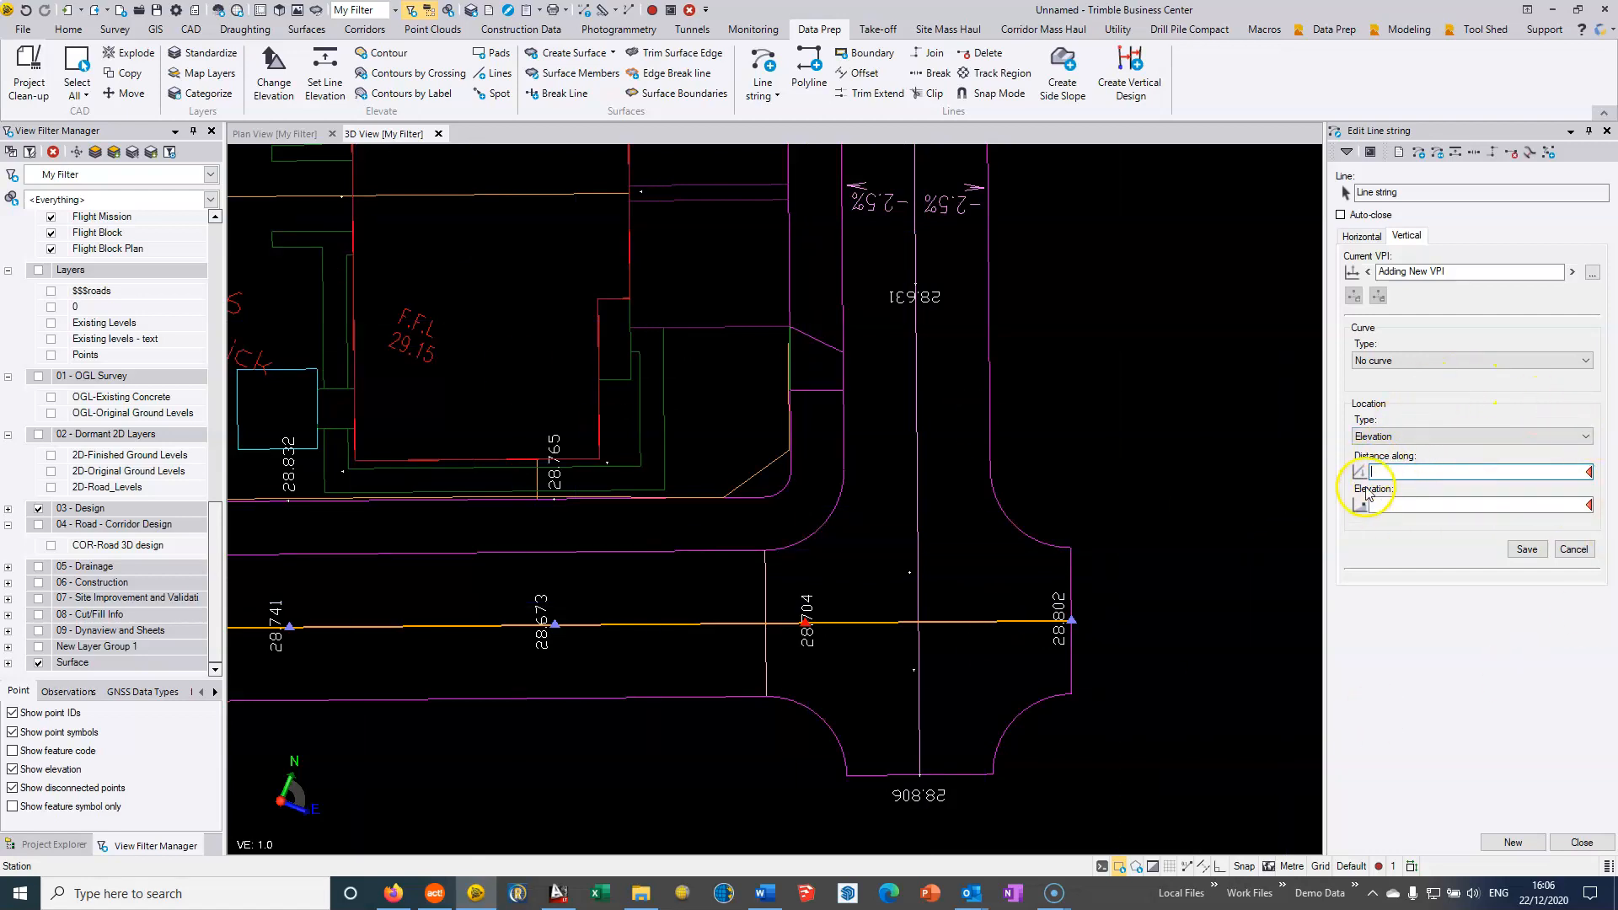
scroll(843, 632, up, 3)
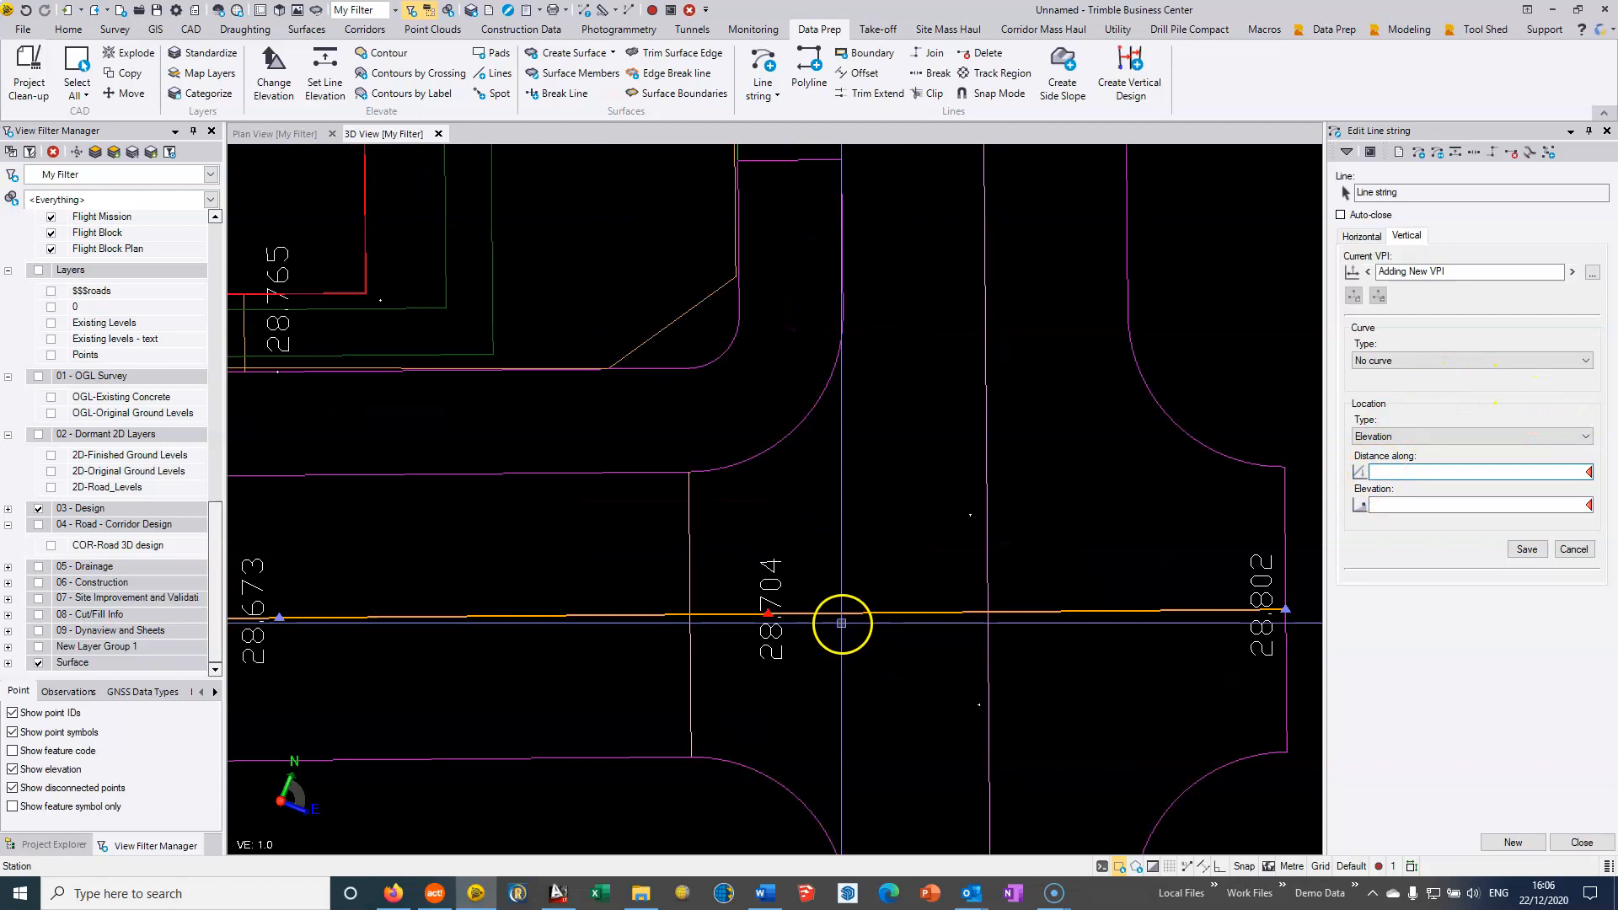
click(1393, 505)
click(1371, 473)
click(258, 133)
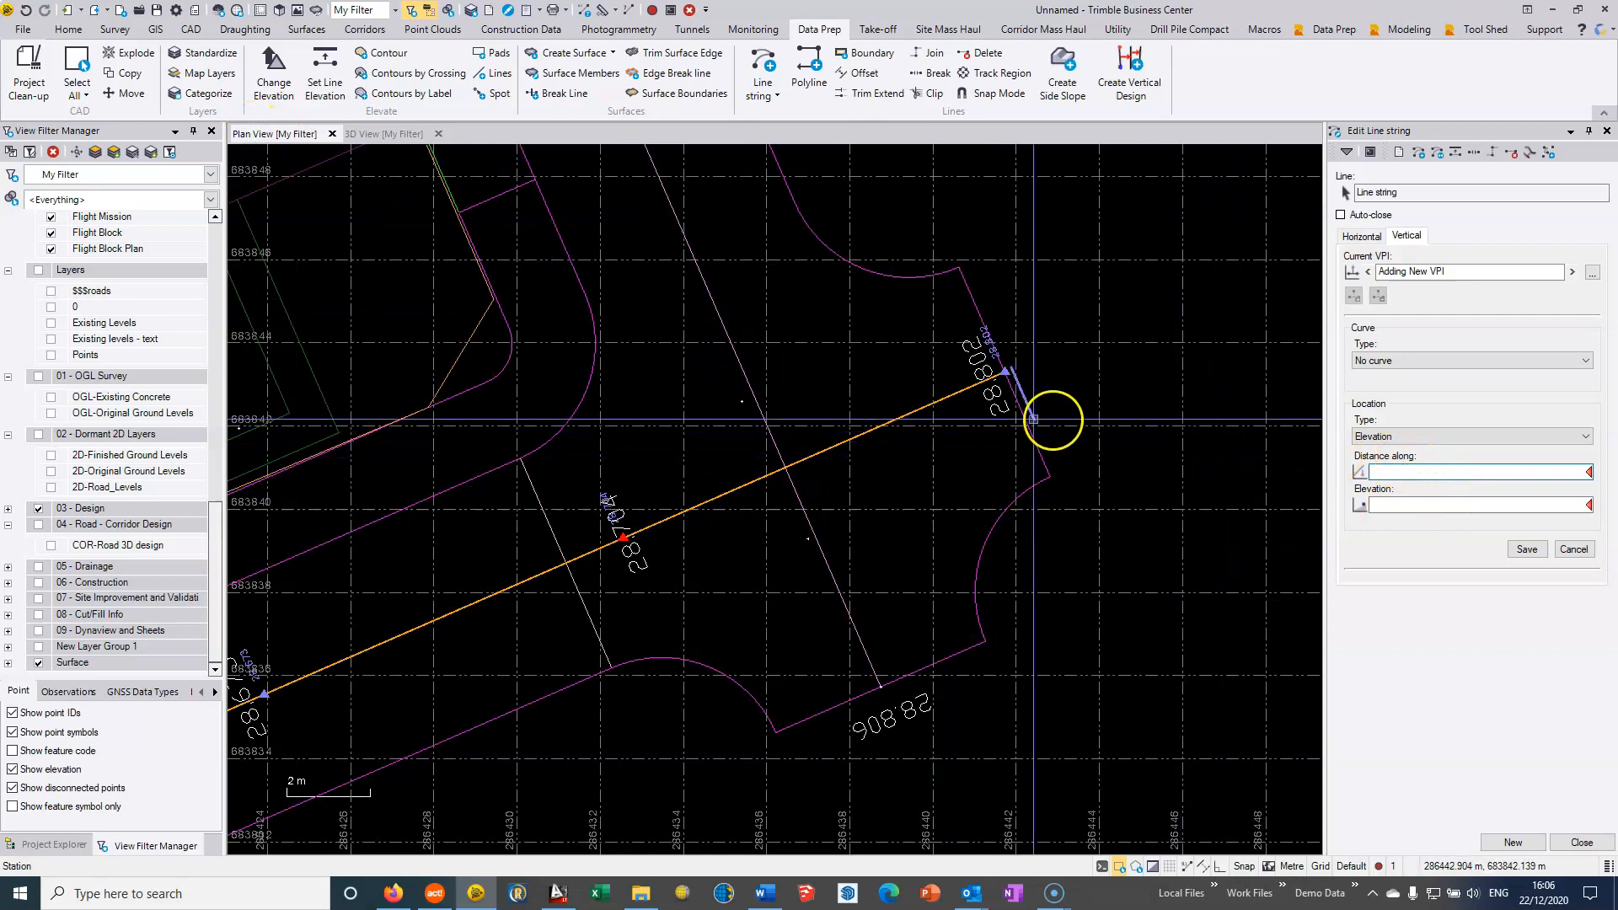
scroll(614, 548, up, 2)
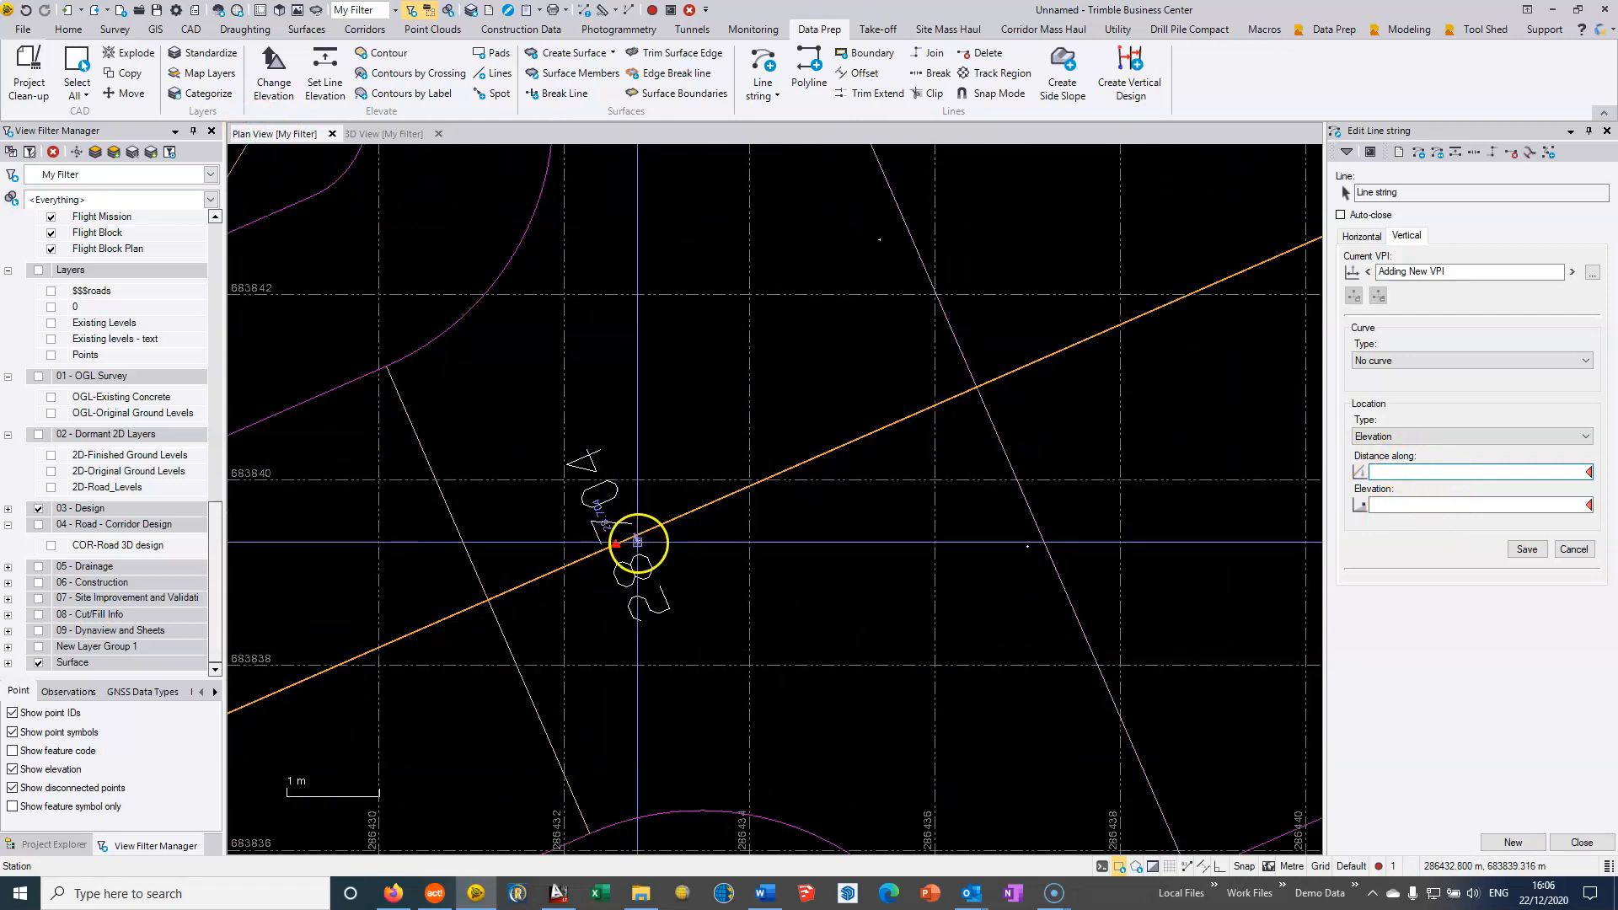
click(383, 134)
middle_drag(915, 573, 985, 658)
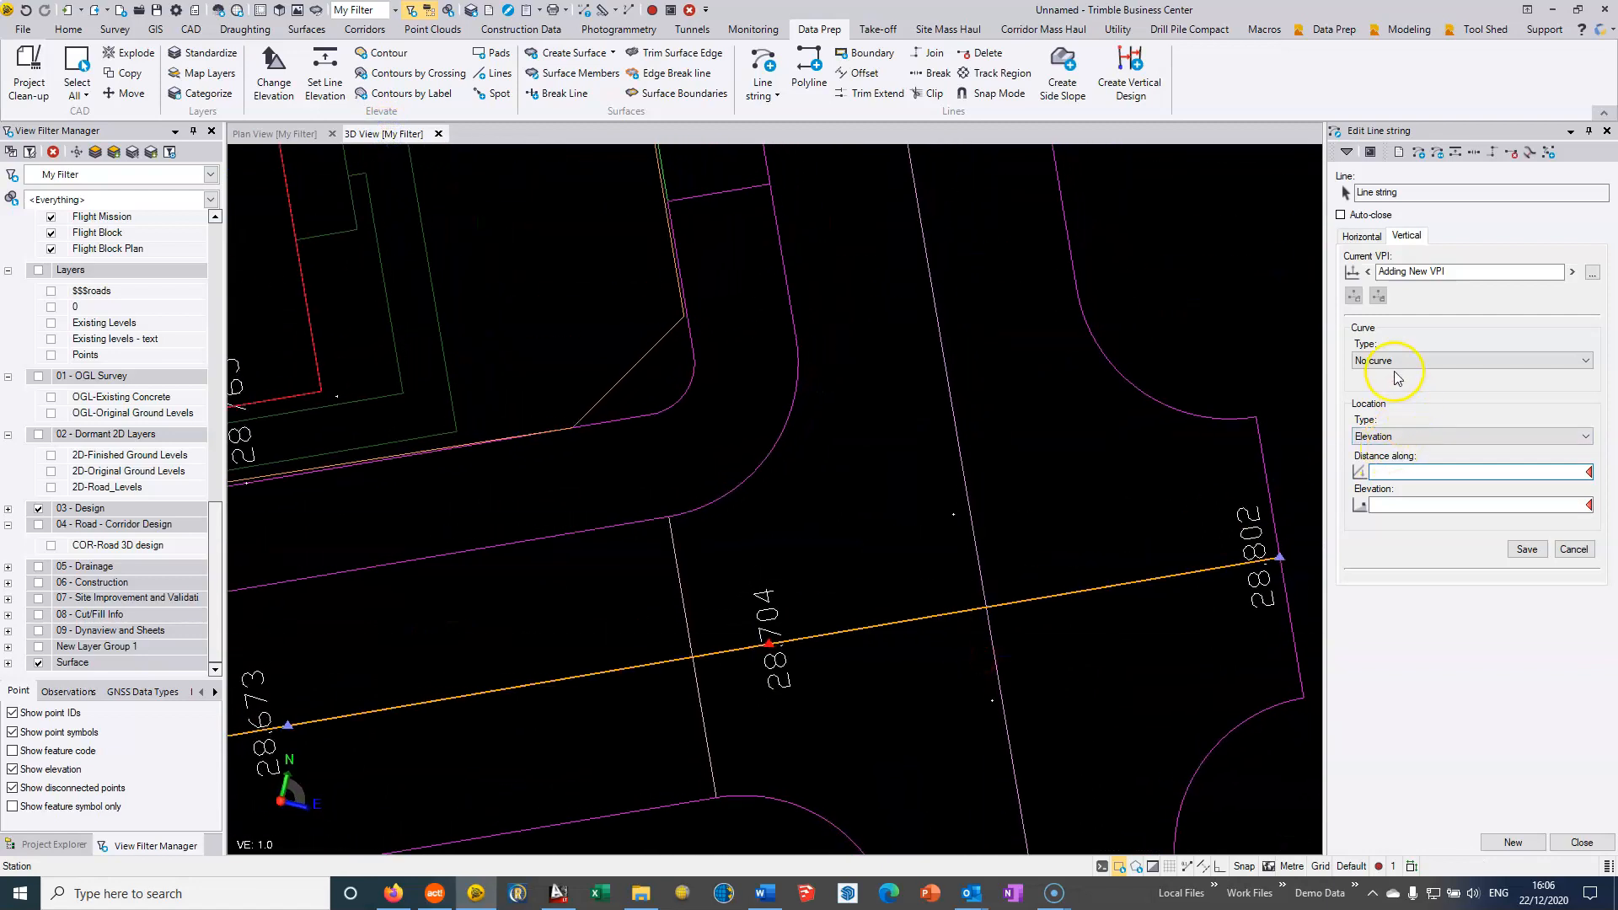
- Edit the north-south centreline and set the elevation of its southern end VPI at 98.48 to 28.806, matching the spot level
click(1403, 192)
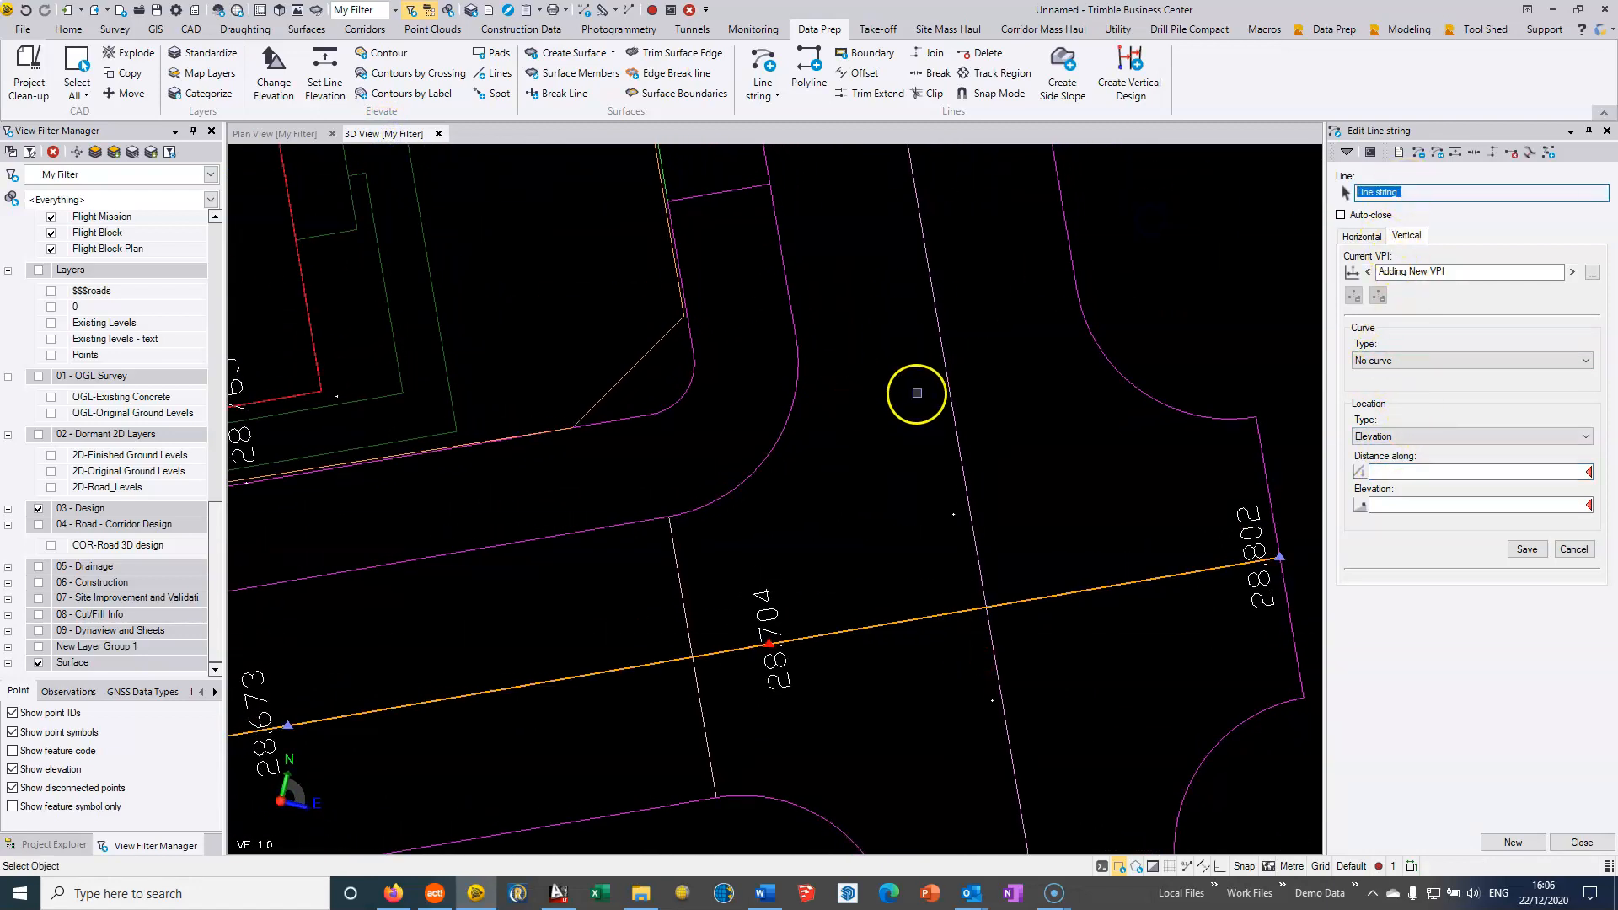
click(947, 375)
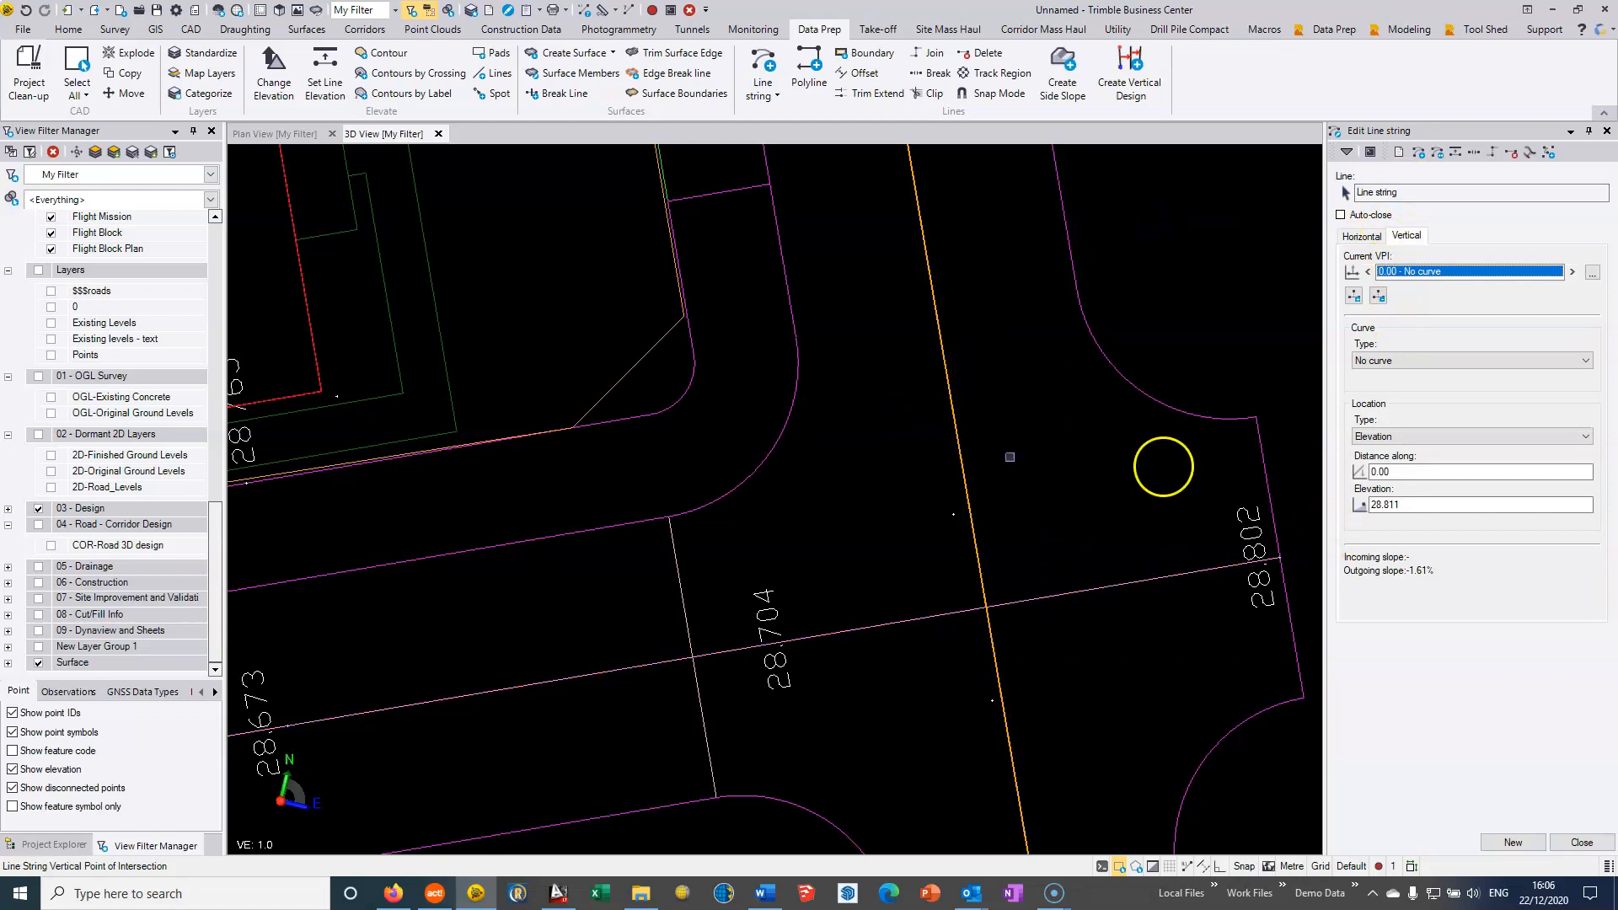
scroll(957, 510, down, 3)
middle_drag(957, 524, 1106, 456)
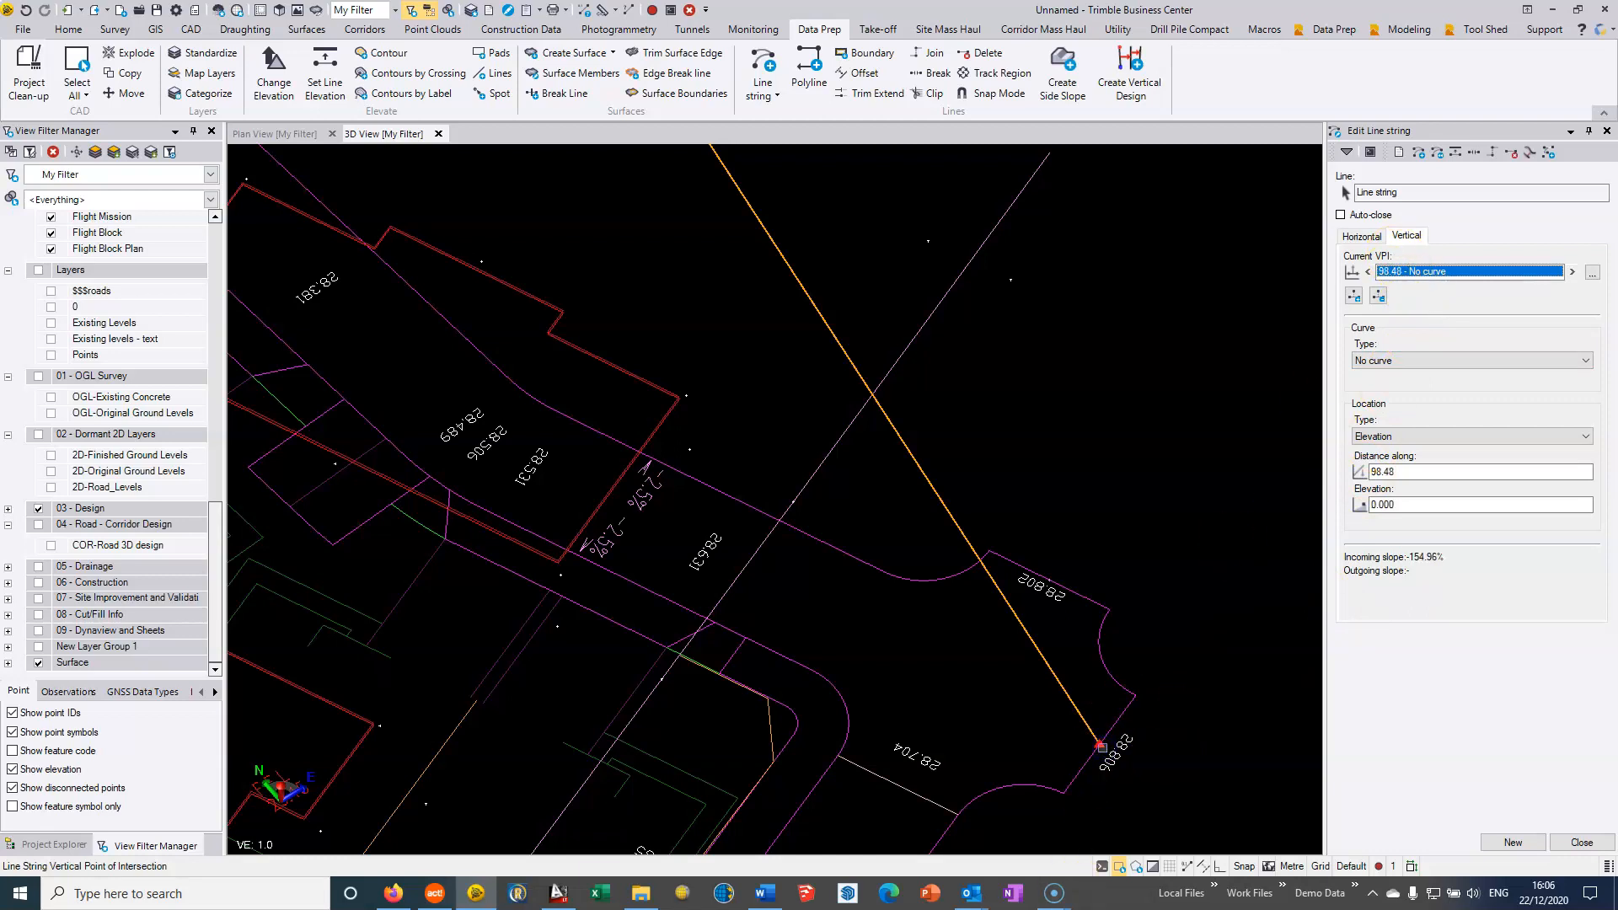
click(1392, 504)
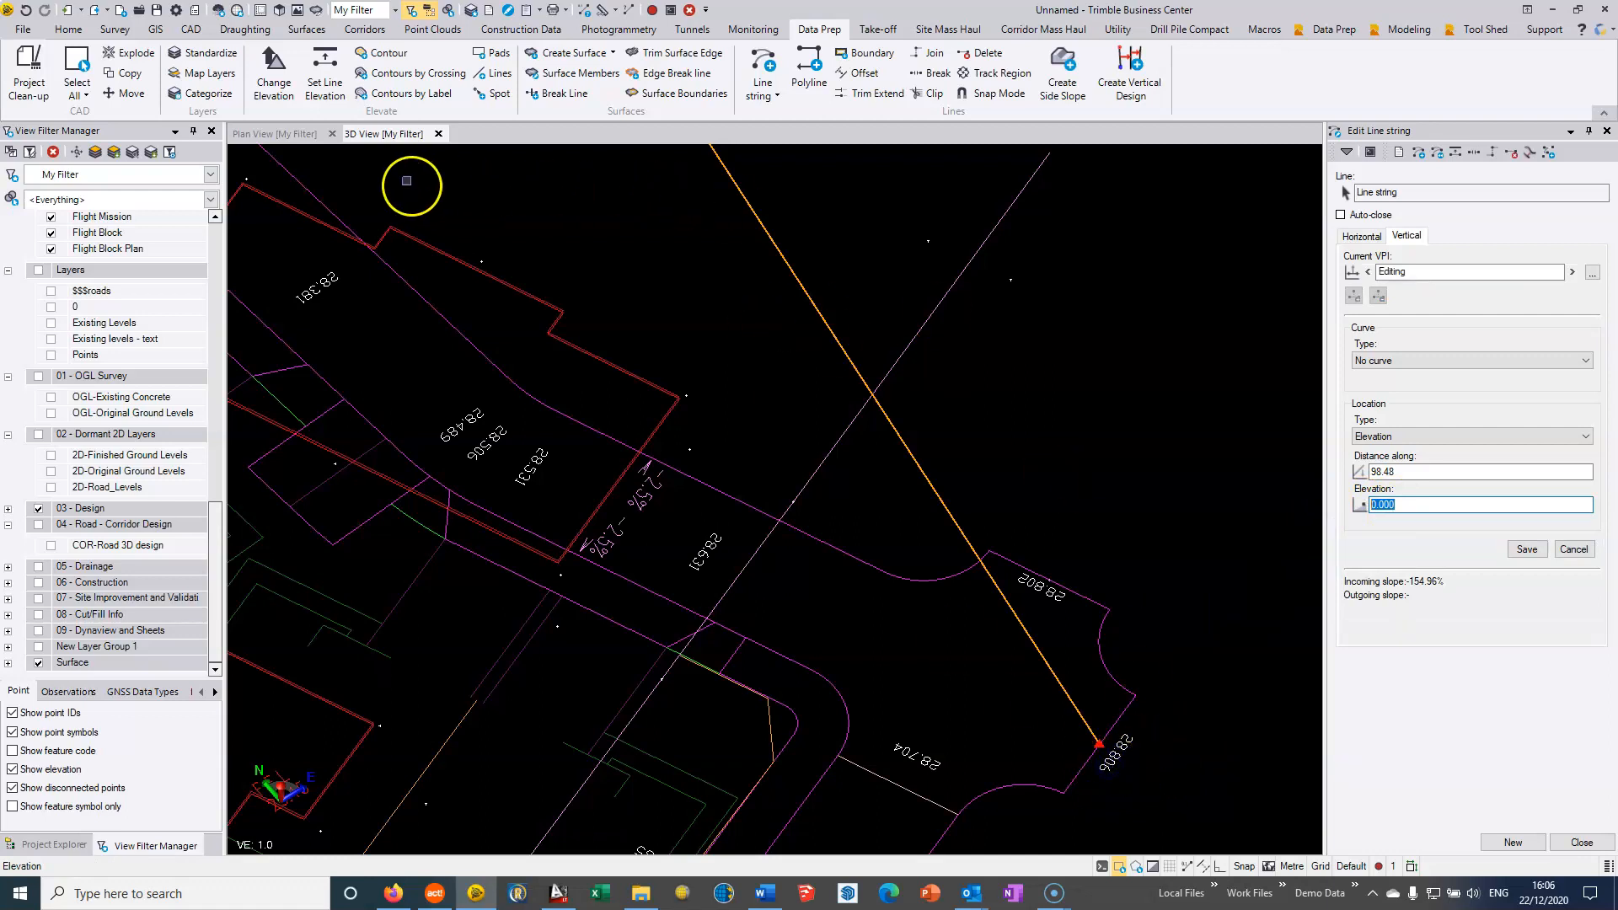
click(314, 135)
scroll(1058, 723, down, 1)
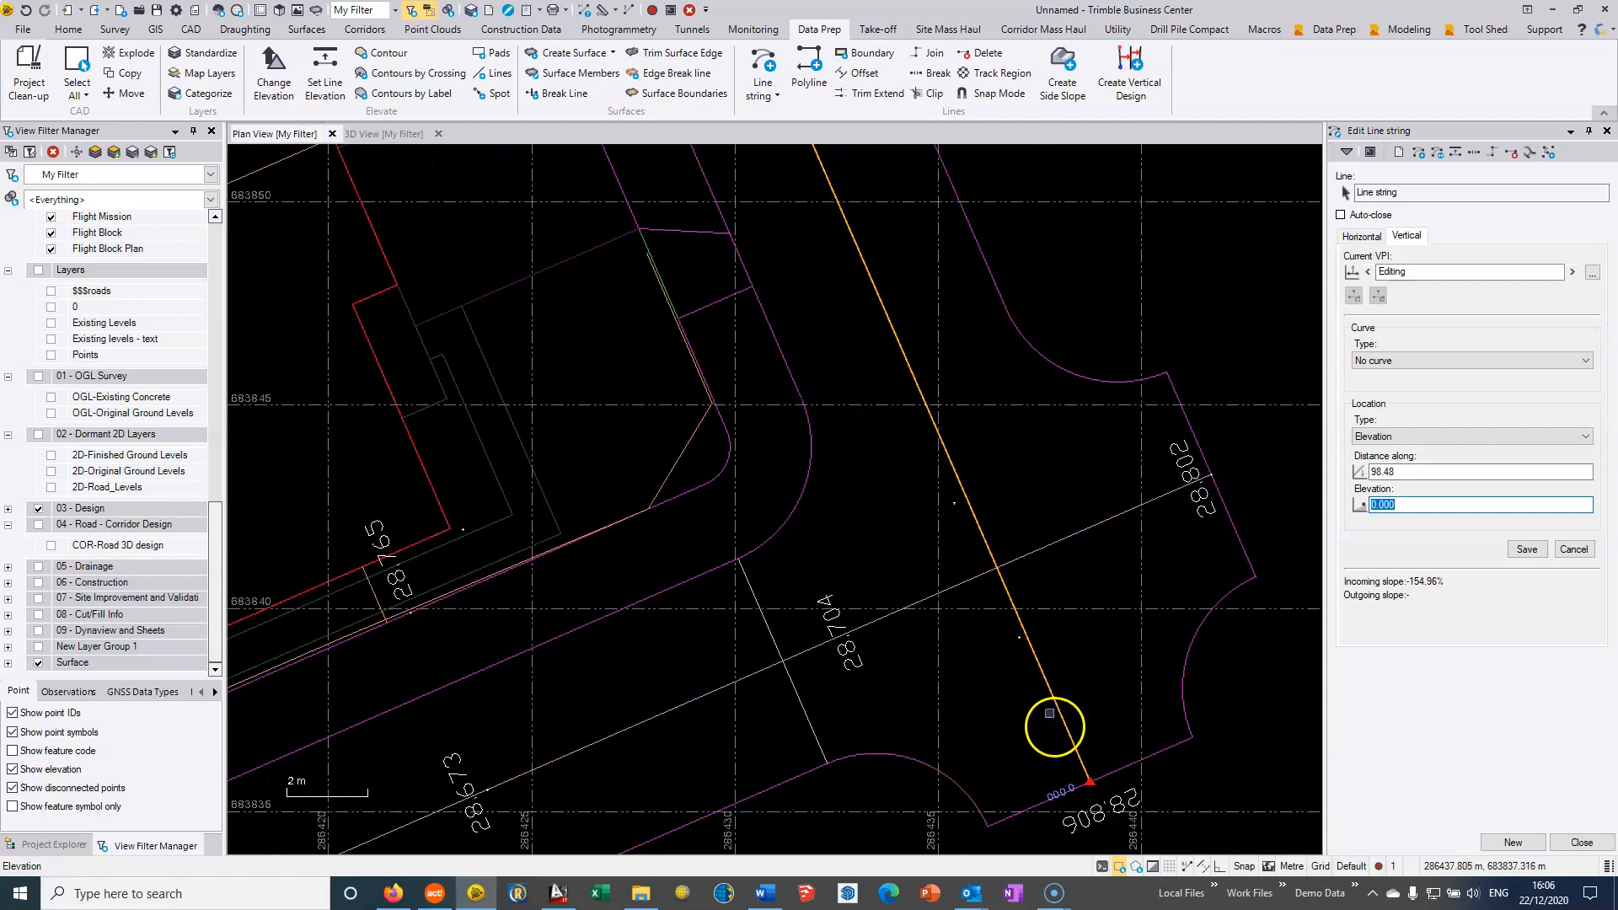
scroll(976, 622, up, 1)
click(974, 619)
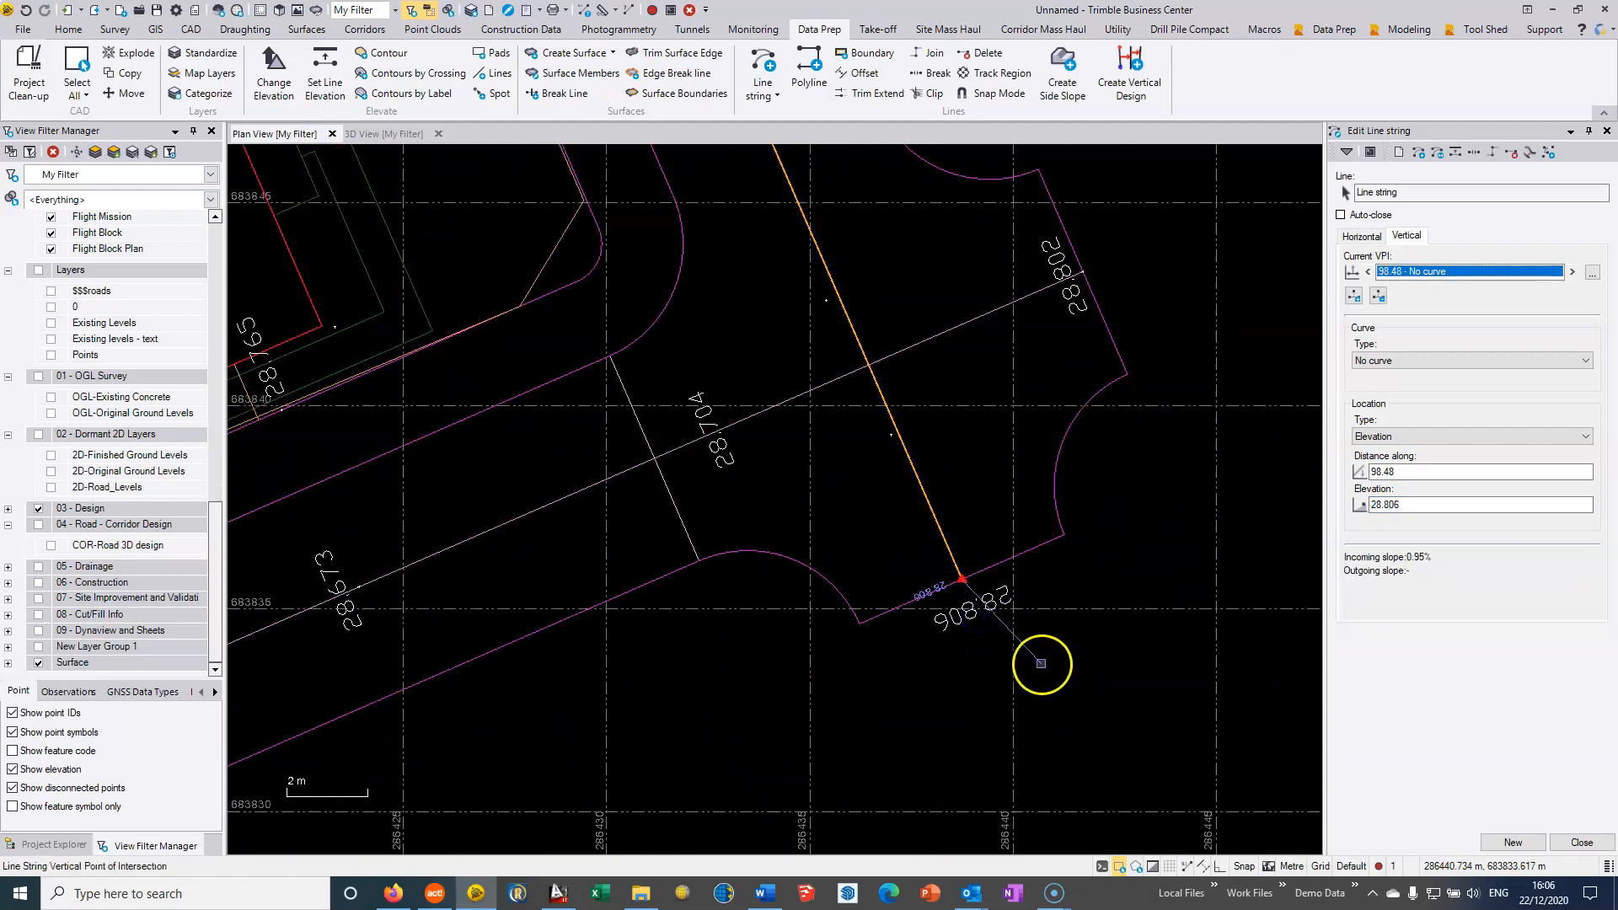
scroll(1008, 620, up, 1)
middle_drag(885, 567, 992, 706)
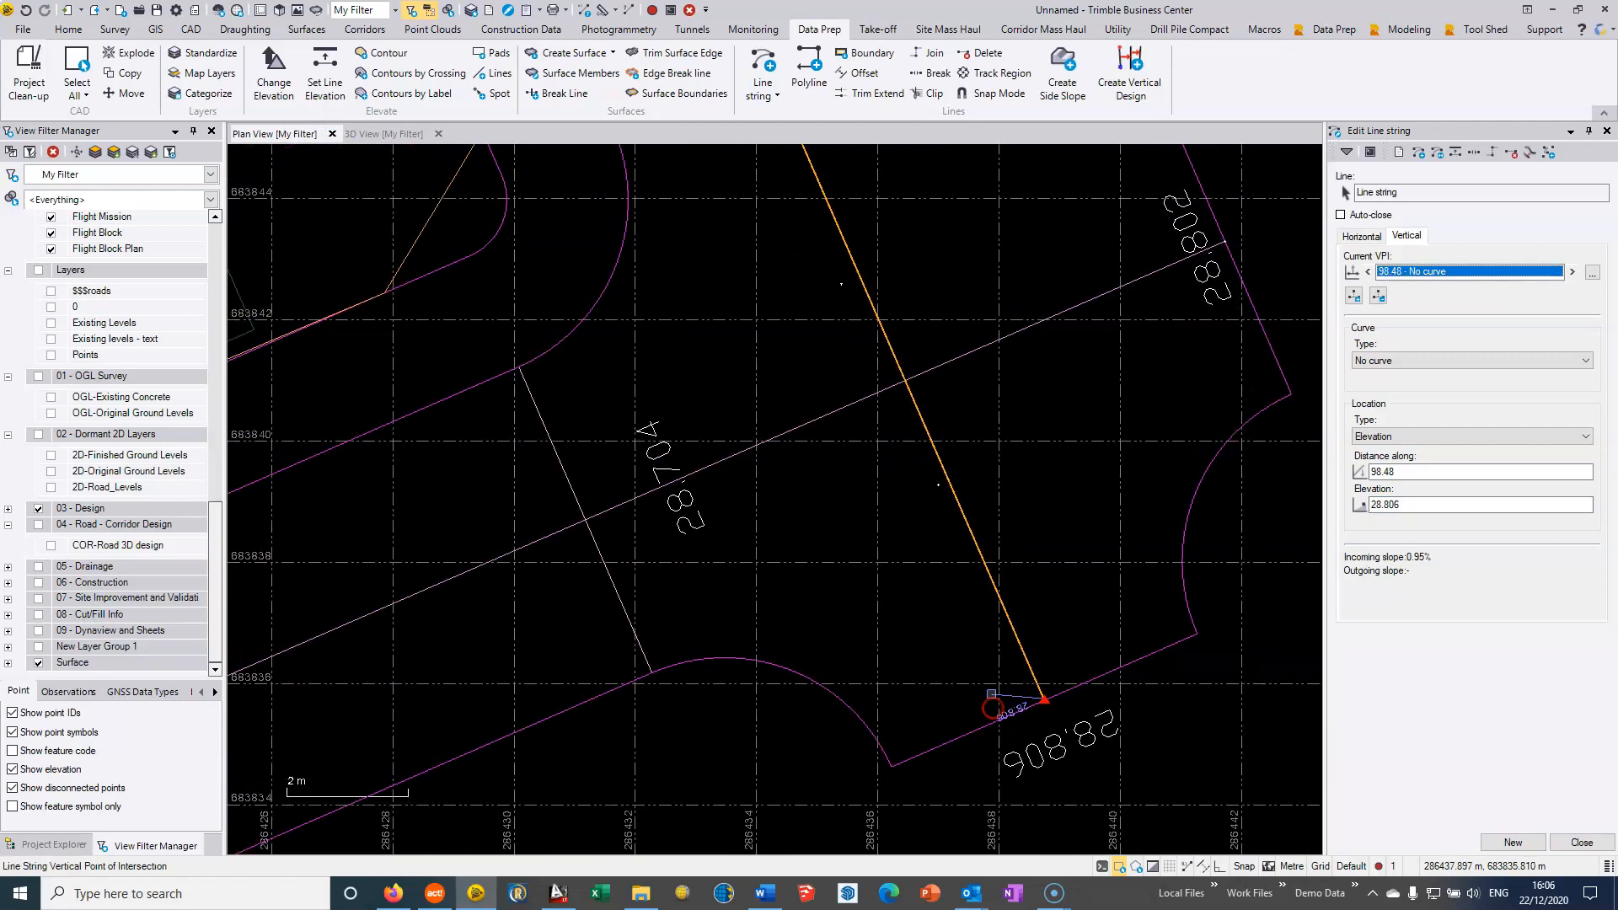
click(384, 134)
middle_drag(929, 529, 953, 470)
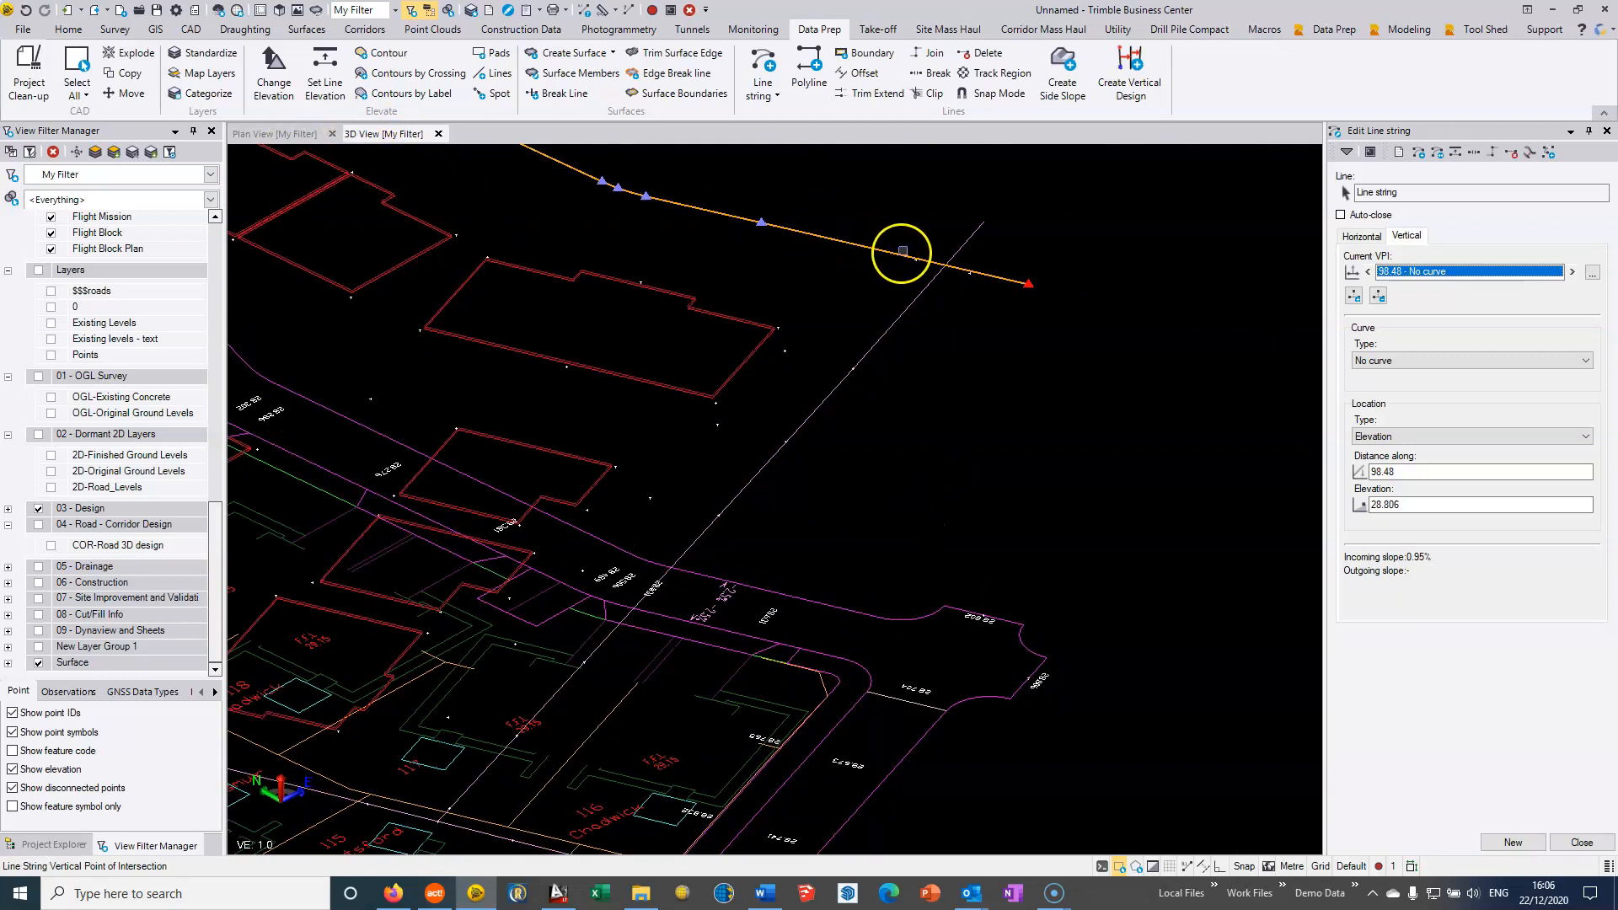
- Add a VPI at 90.85 along the north-south centreline, using the point just north of the crossing, with elevation 28.824
click(279, 134)
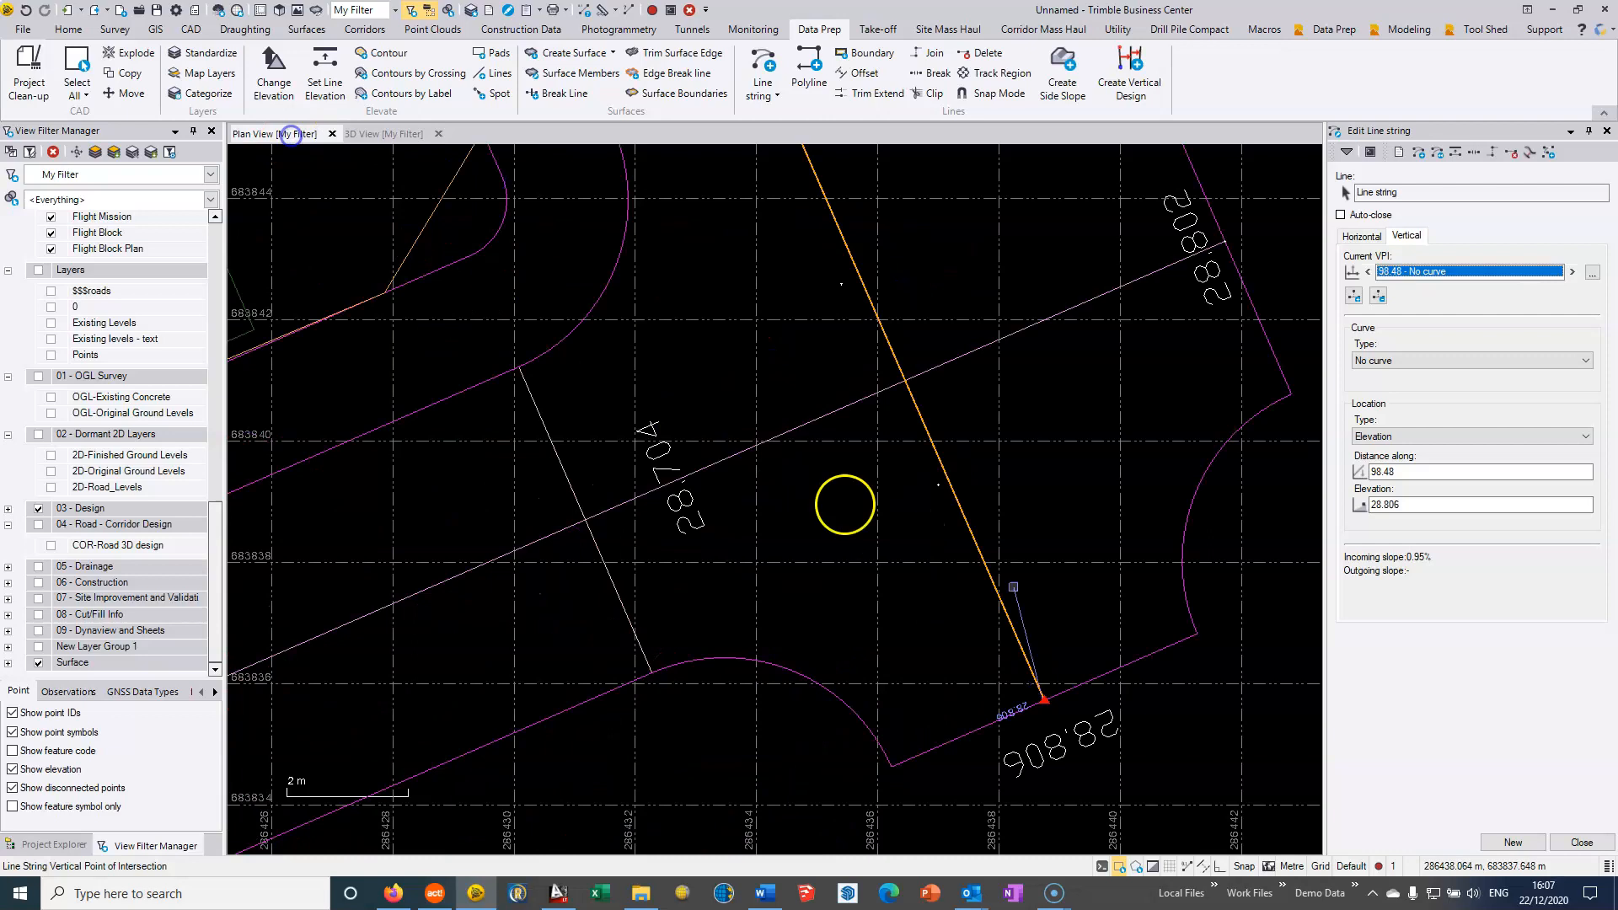
click(1355, 295)
middle_drag(875, 349, 851, 484)
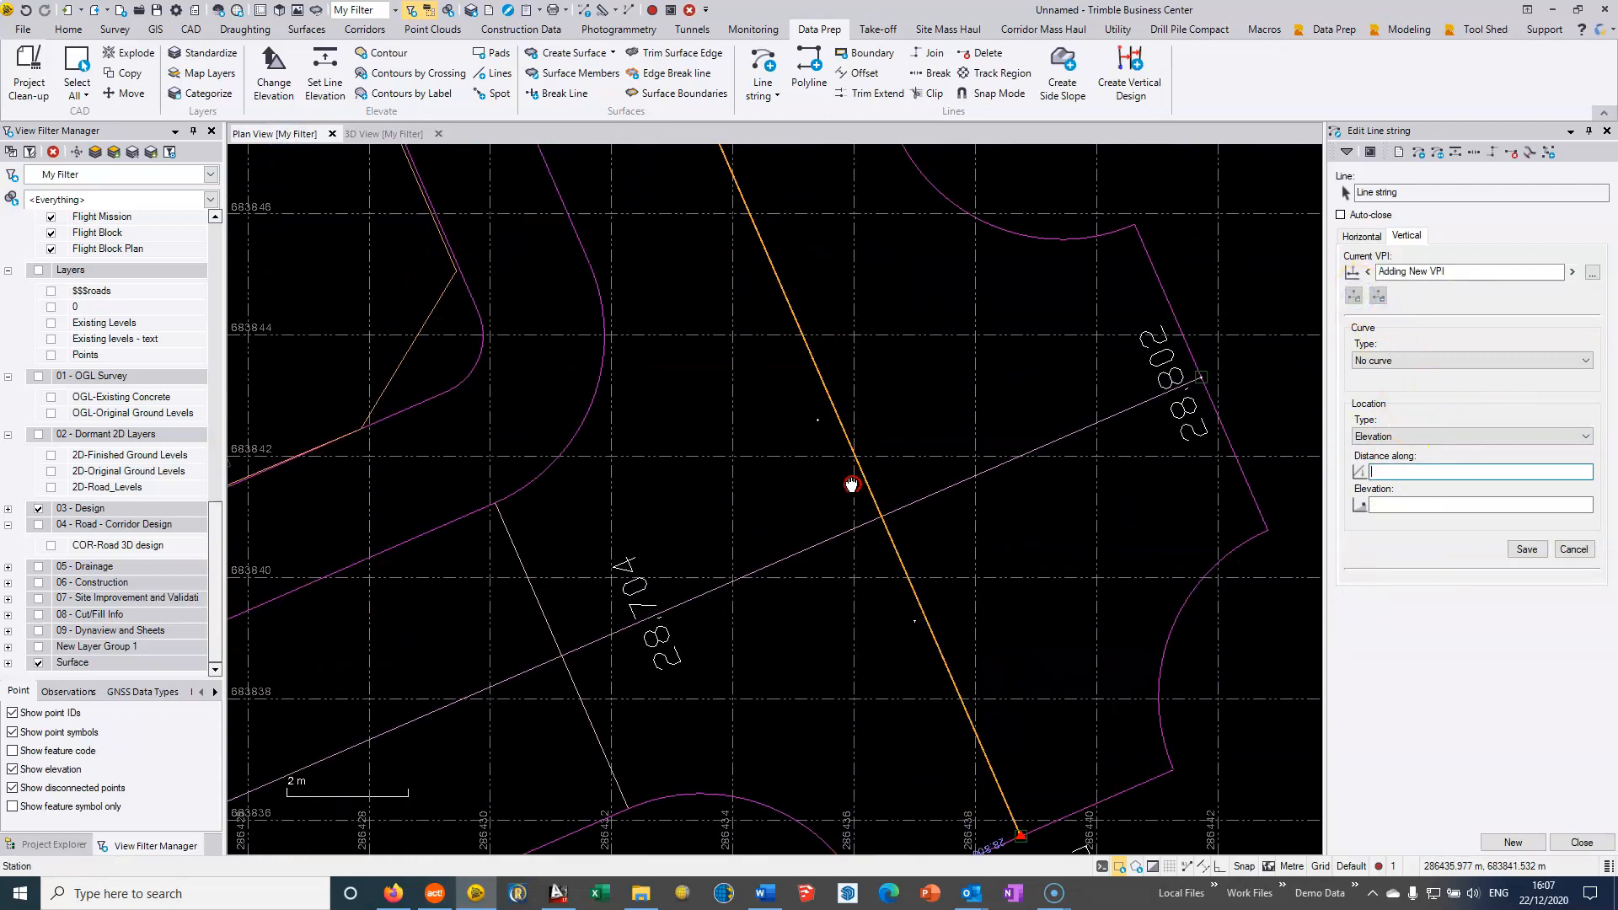
click(830, 417)
click(818, 419)
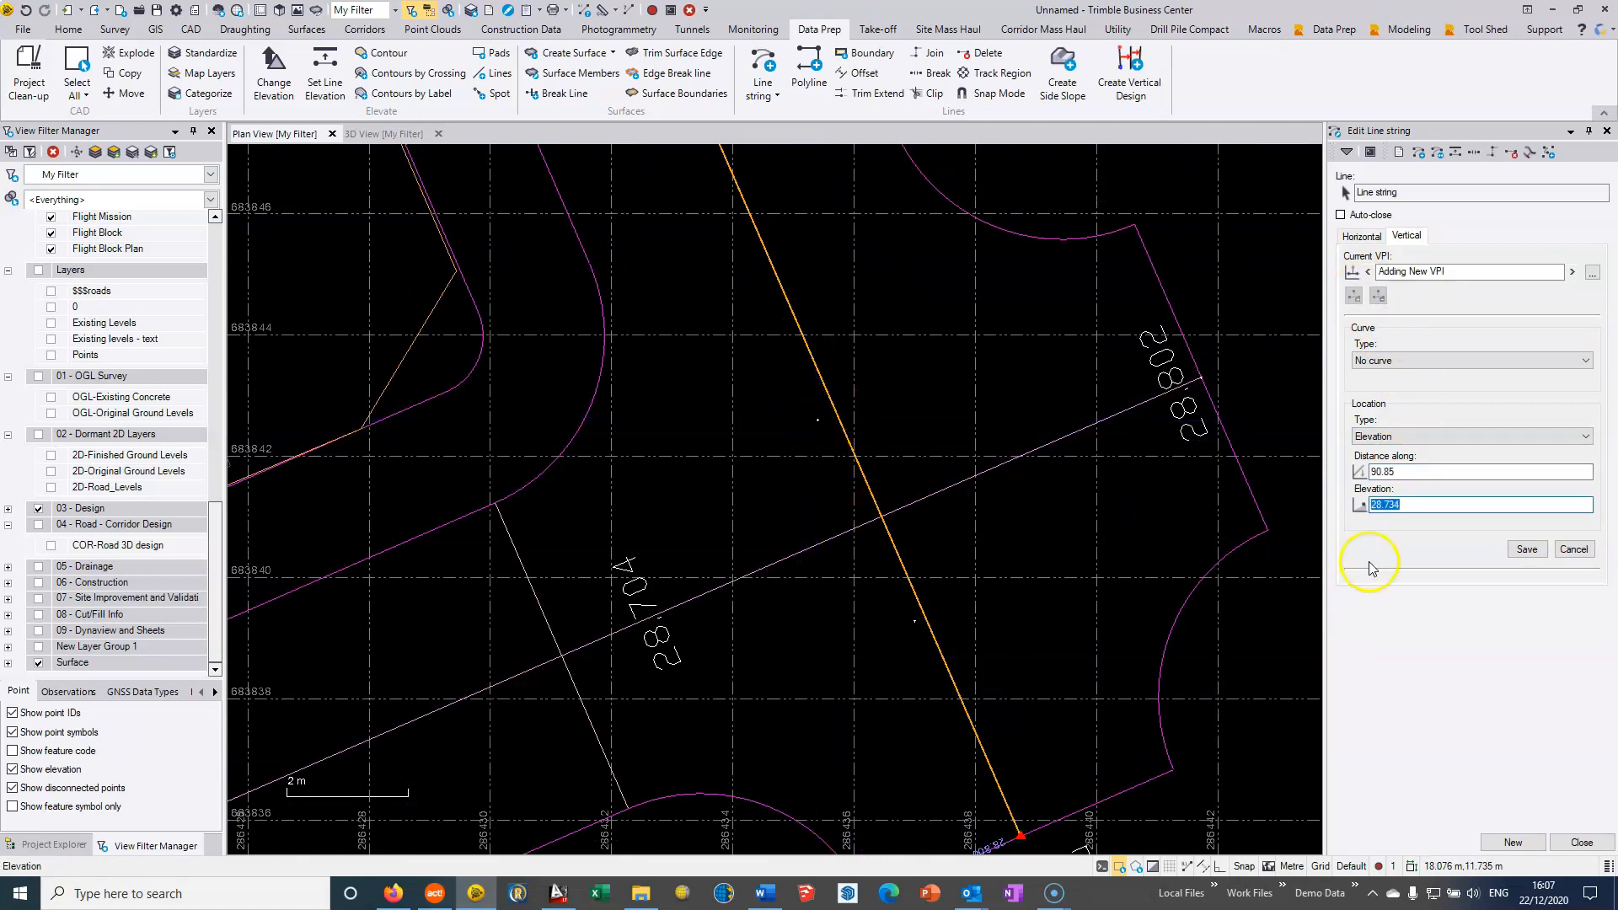
click(818, 418)
- Add another VPI to the north-south centreline at the point just south of the crossing, elevation 28.704, and check both in 3D
click(913, 620)
click(913, 621)
scroll(912, 616, up, 3)
scroll(915, 567, down, 4)
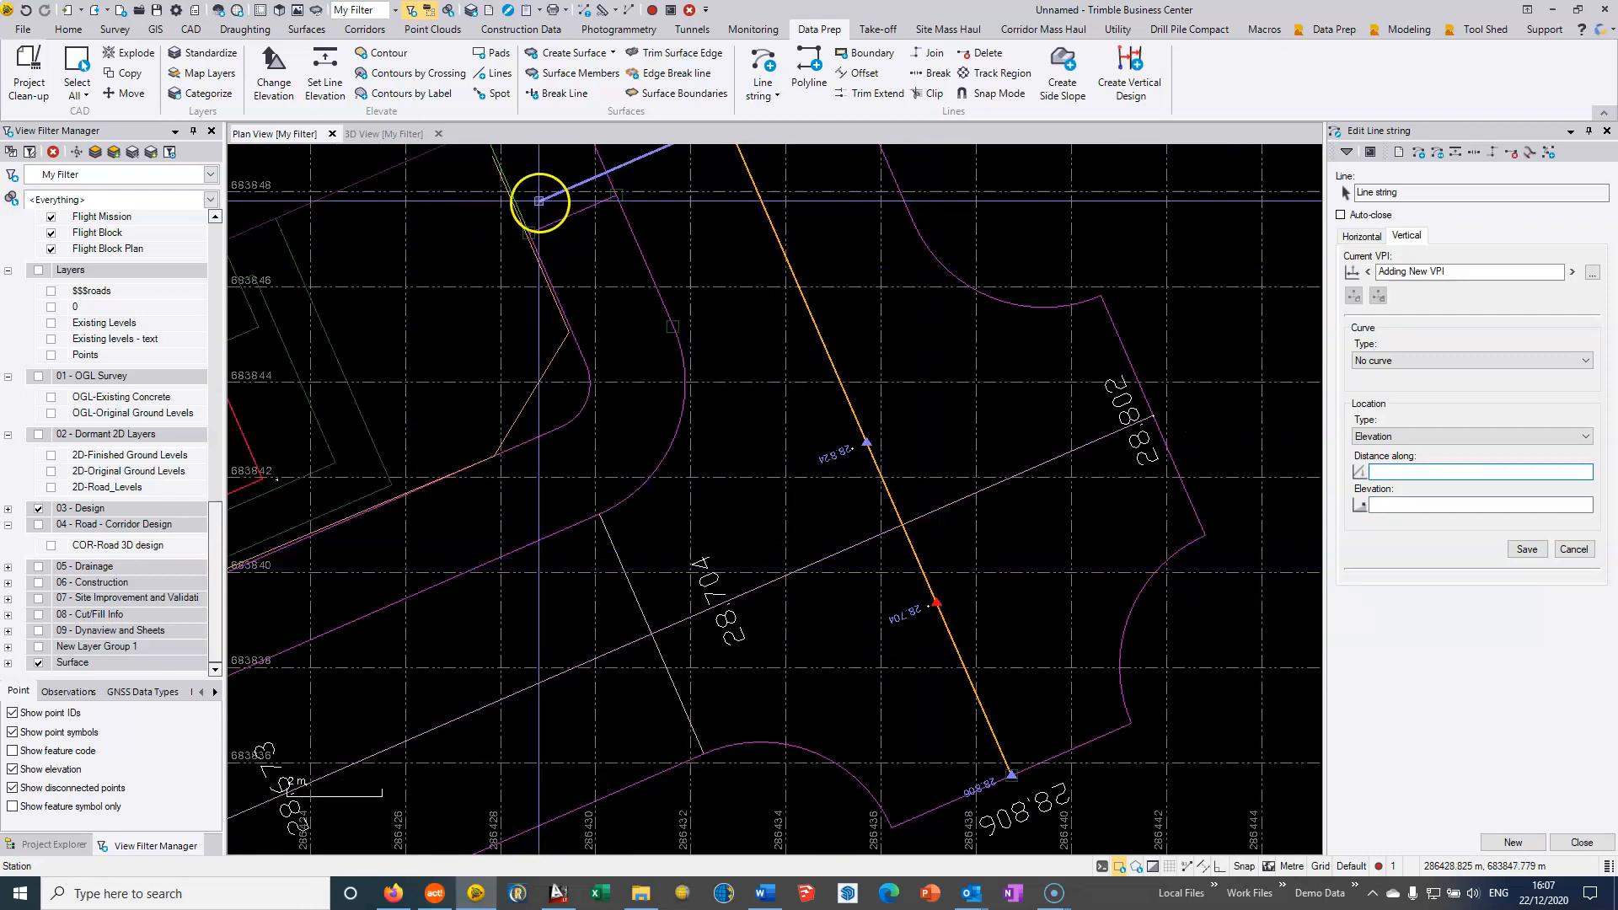
click(384, 134)
right_drag(871, 475, 902, 444)
scroll(838, 387, up, 6)
mouse_move(787, 472)
right_down()
mouse_move(835, 452)
mouse_move(799, 456)
right_up()
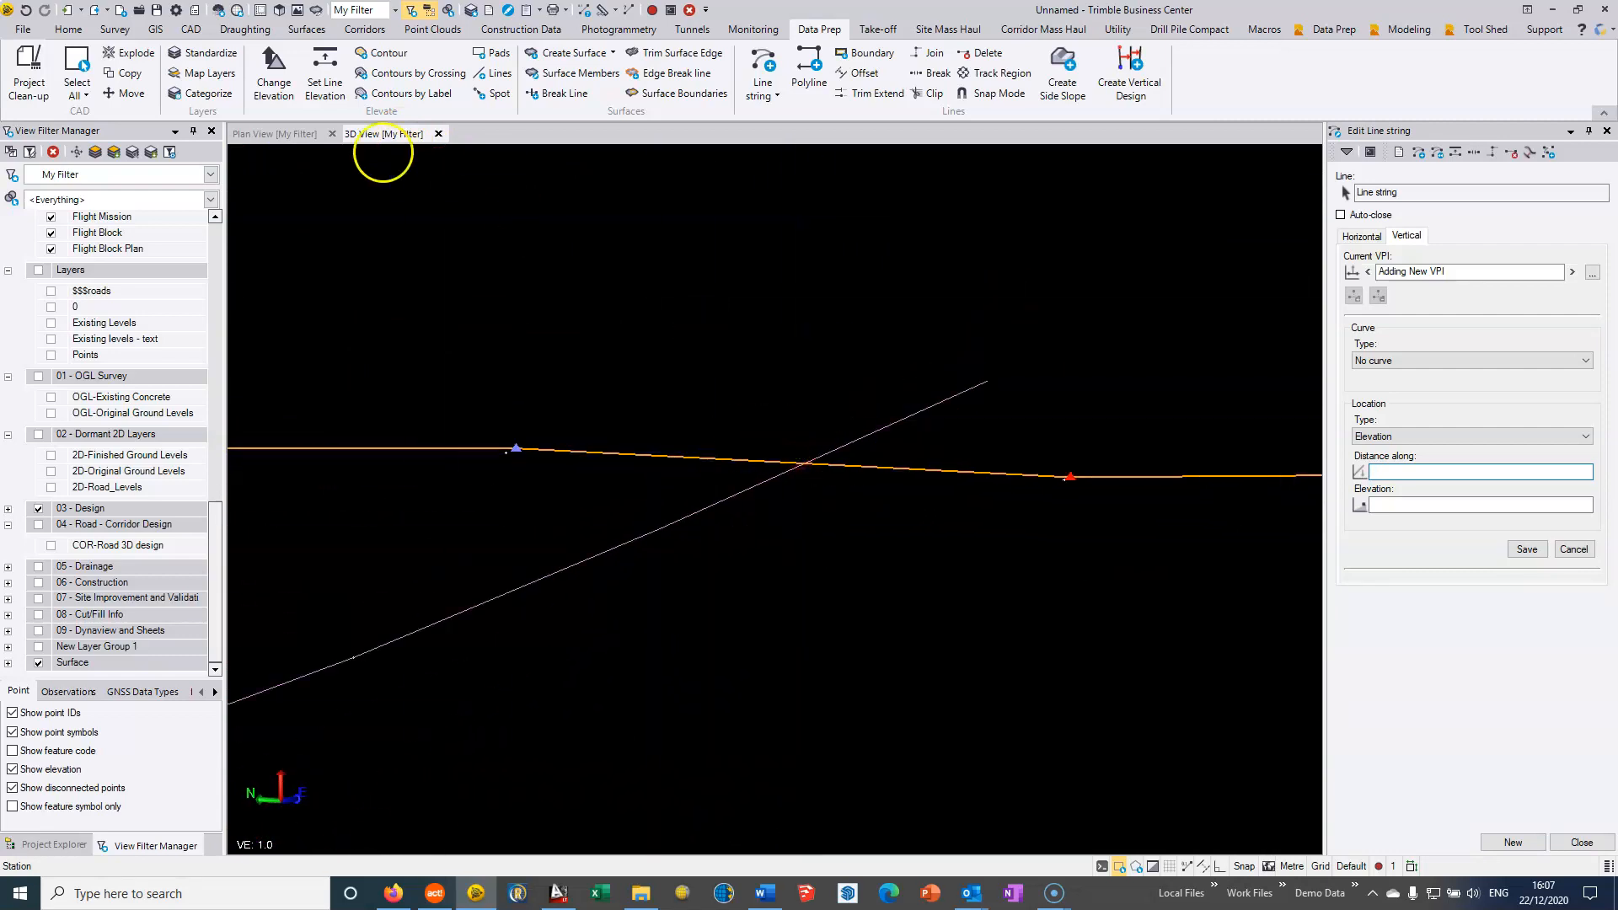
- Switch editing to the southern centreline and start a new VPI at its crossing with the north-south centreline, distance 5.75
click(312, 138)
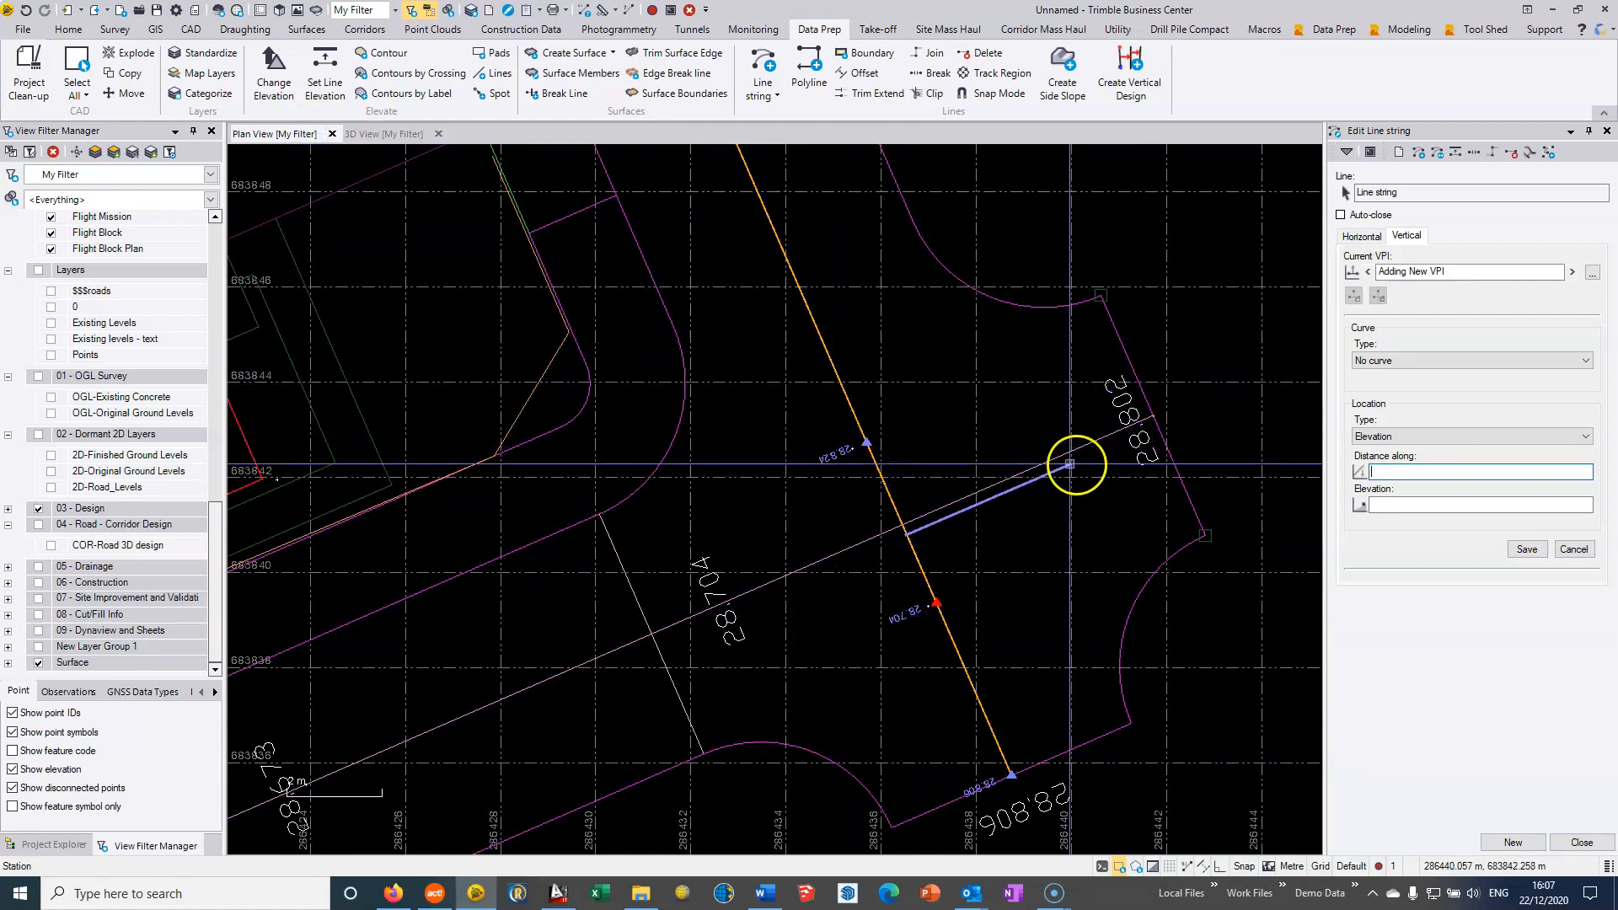
click(1446, 192)
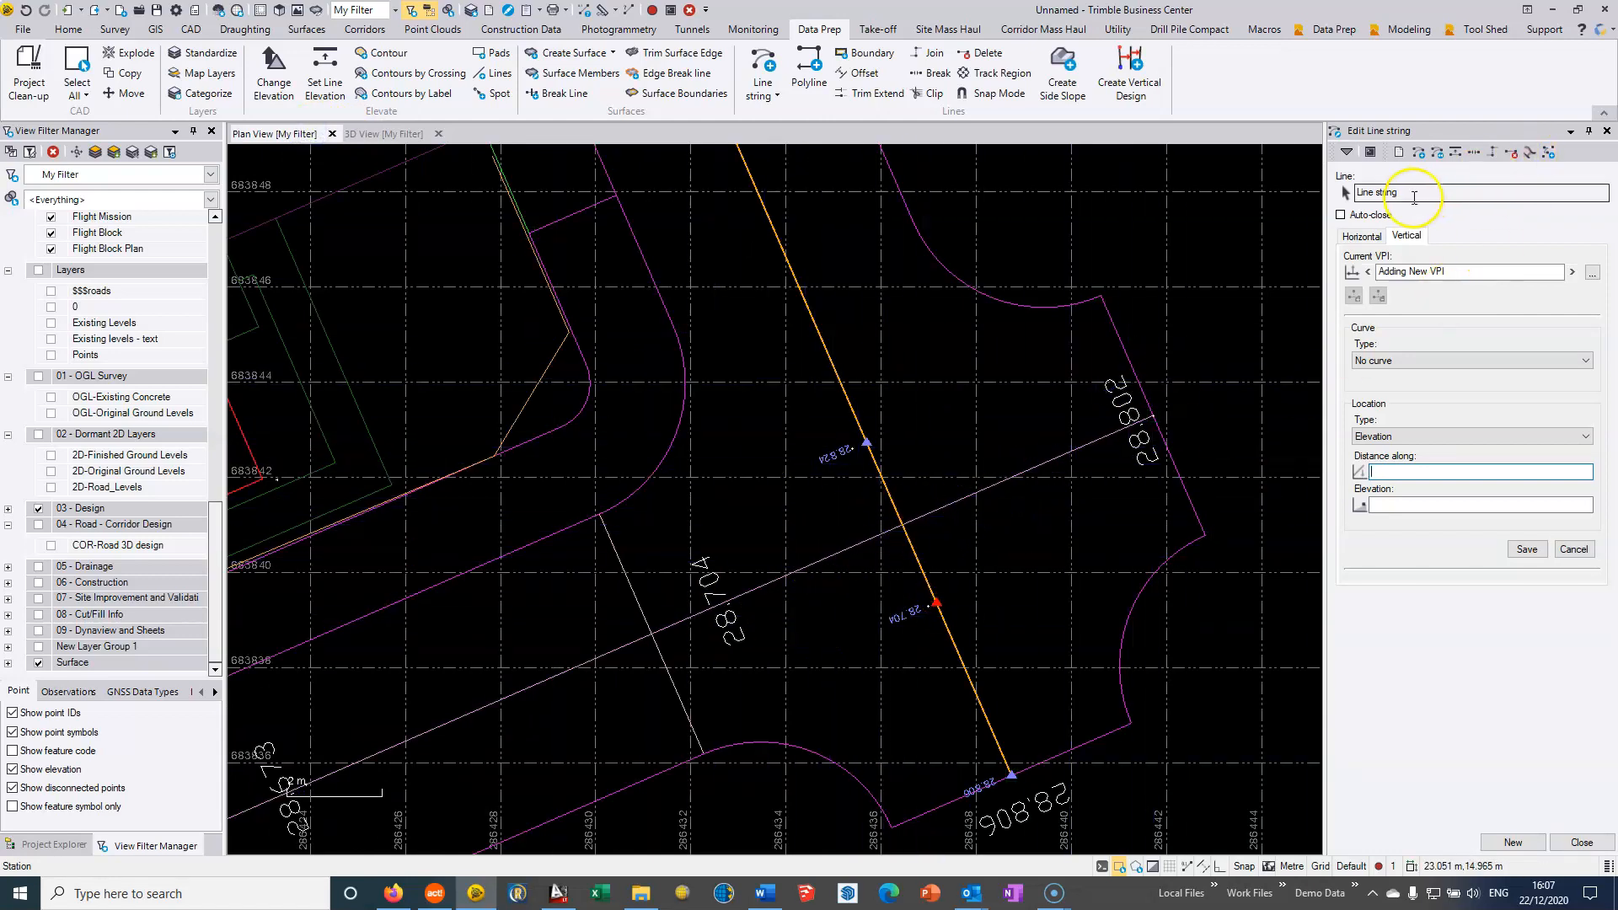
click(856, 549)
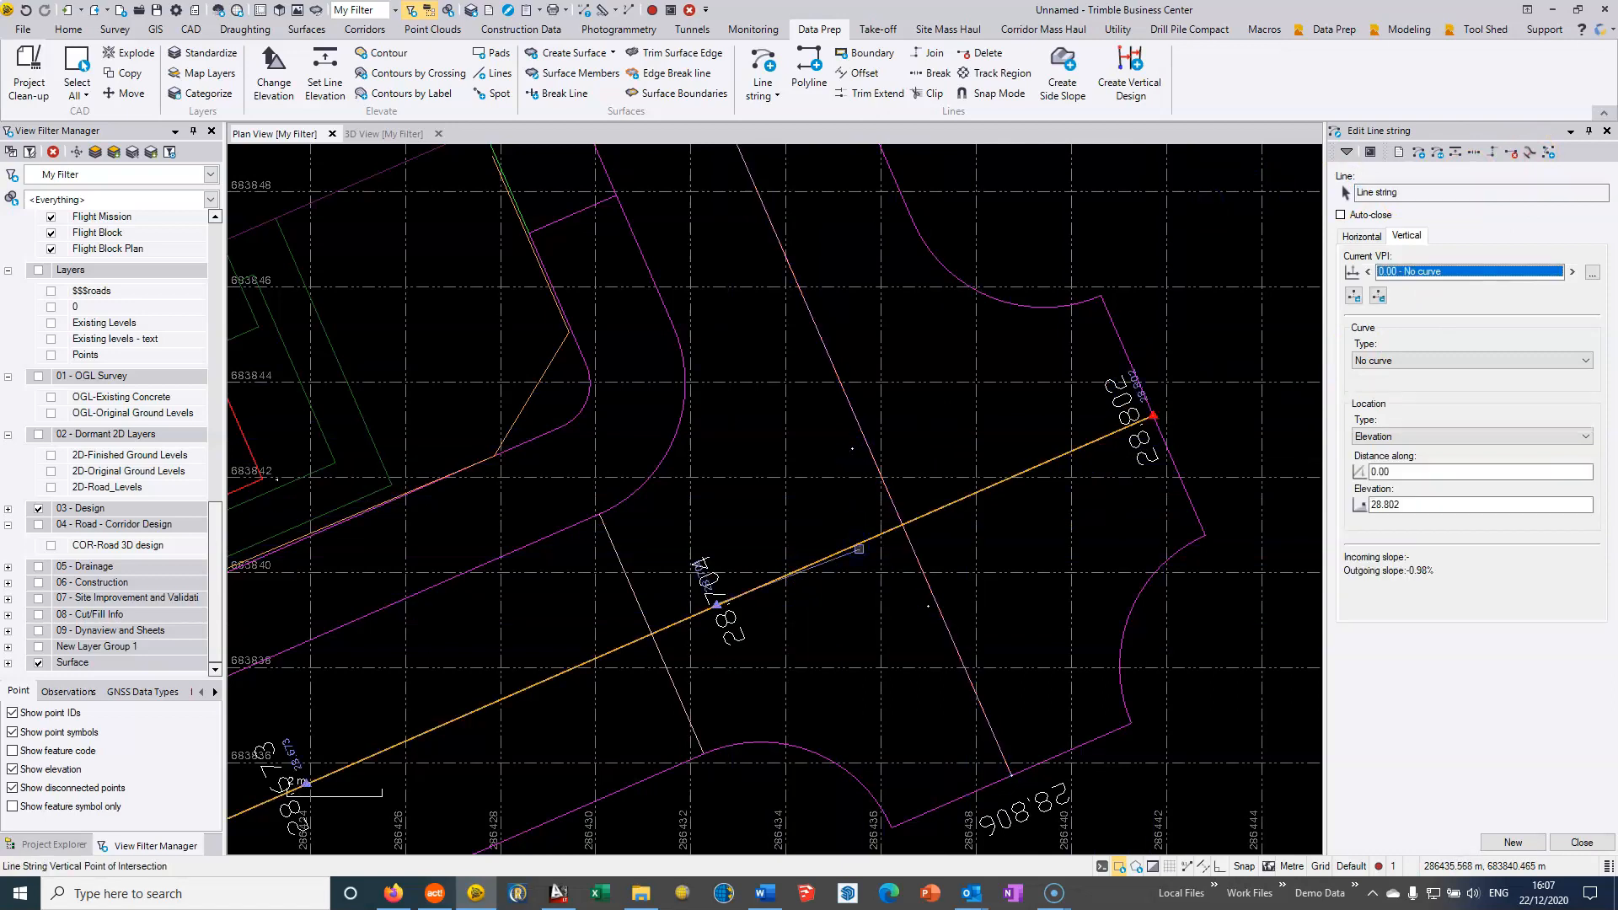
scroll(955, 513, up, 2)
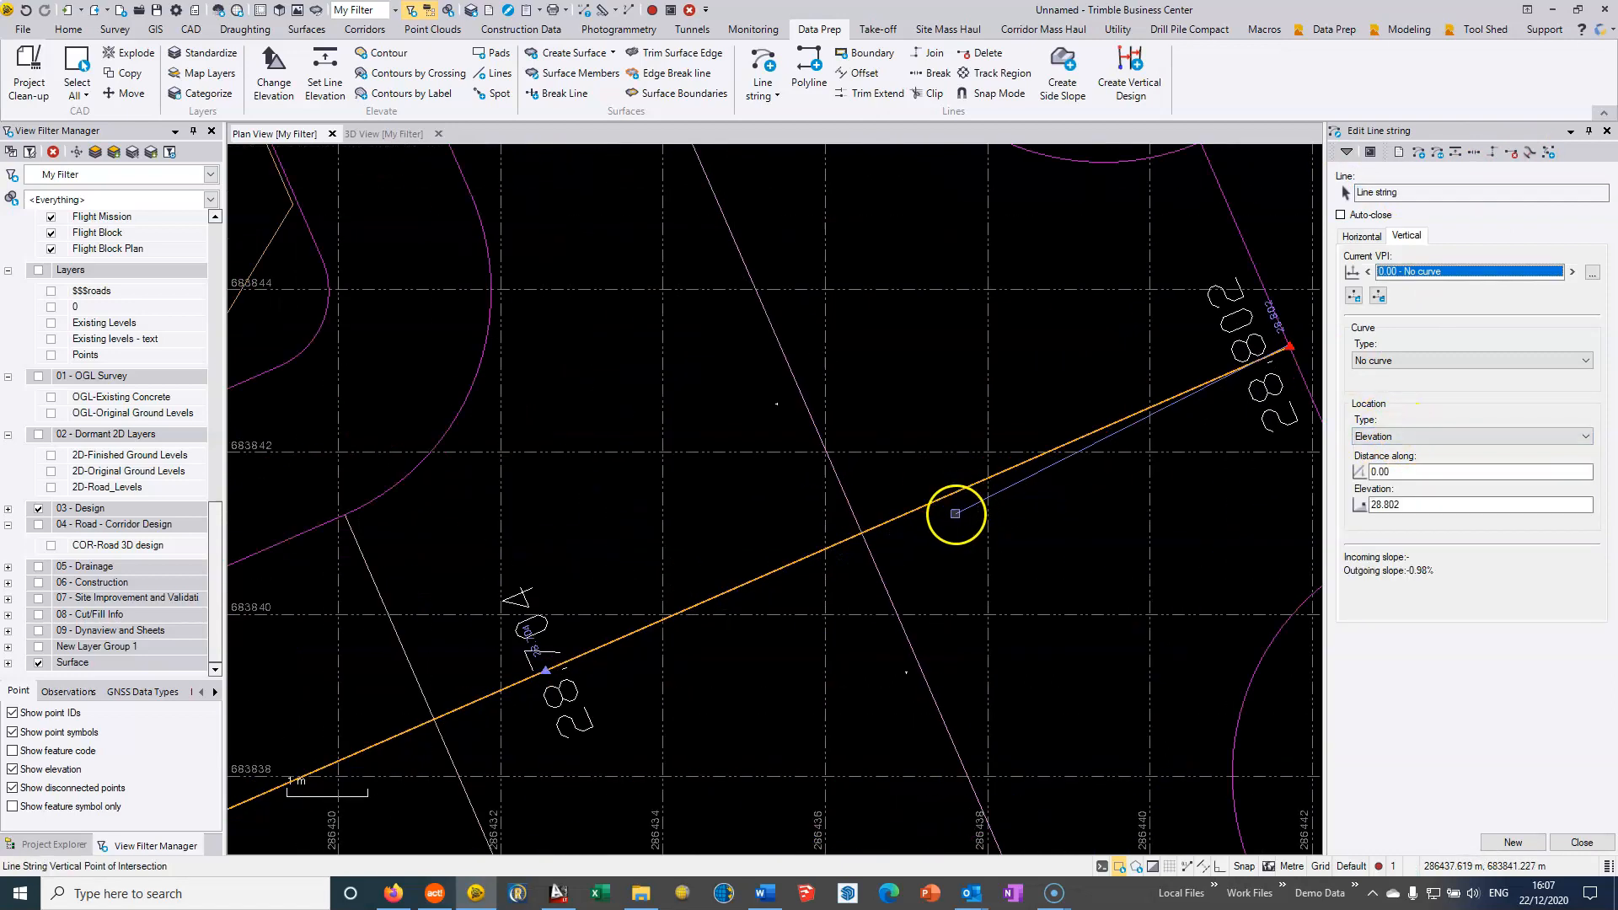
click(1354, 295)
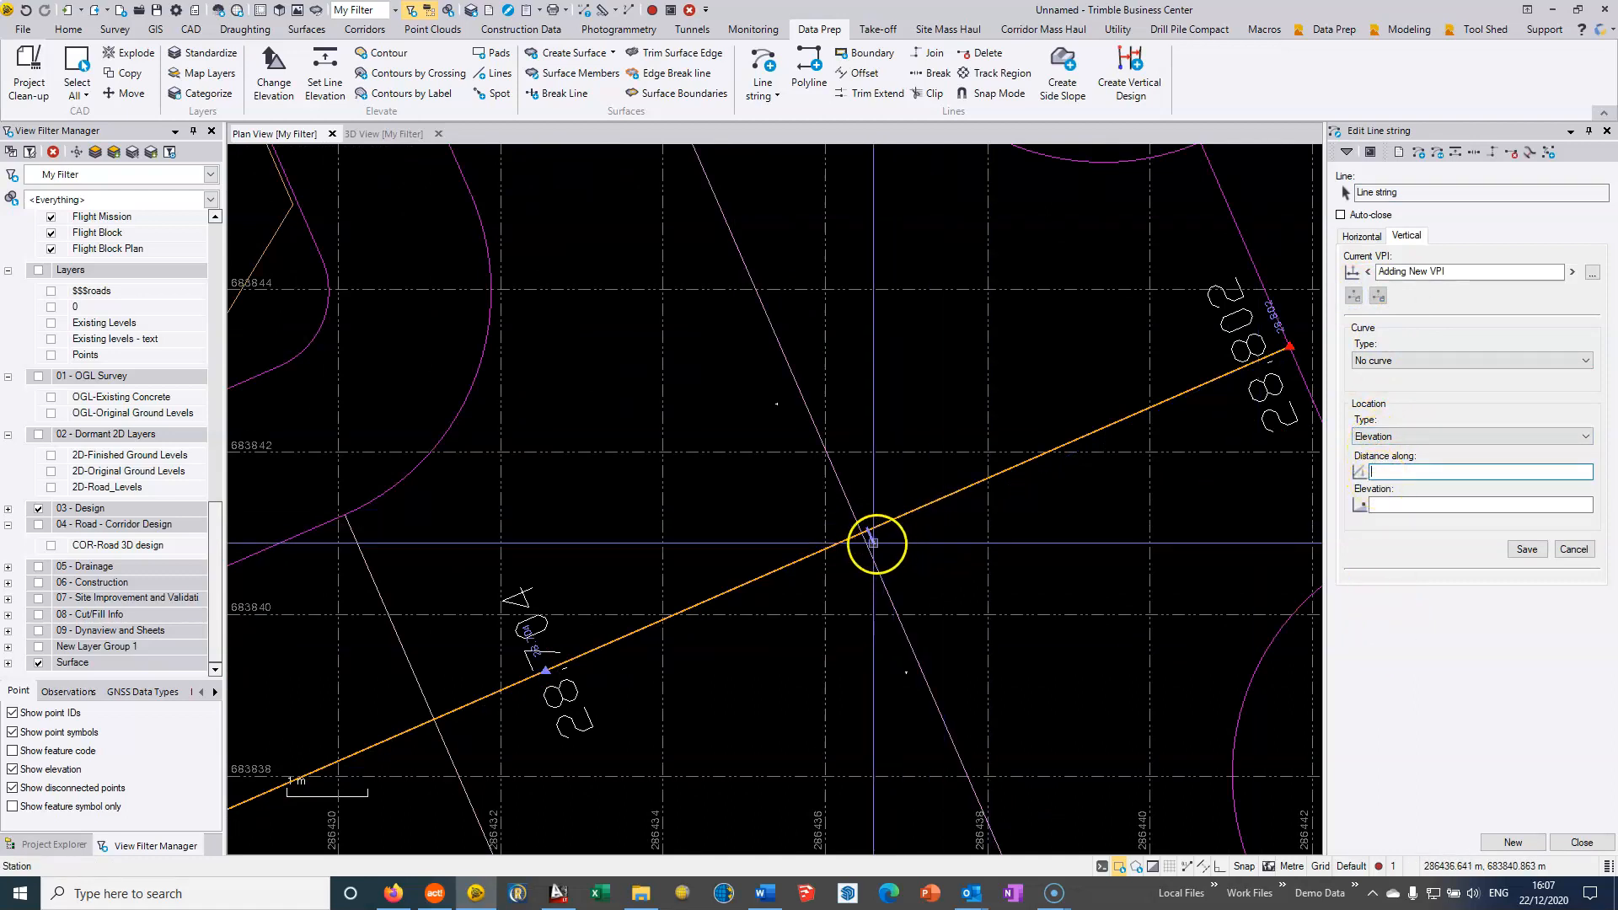
scroll(859, 533, up, 2)
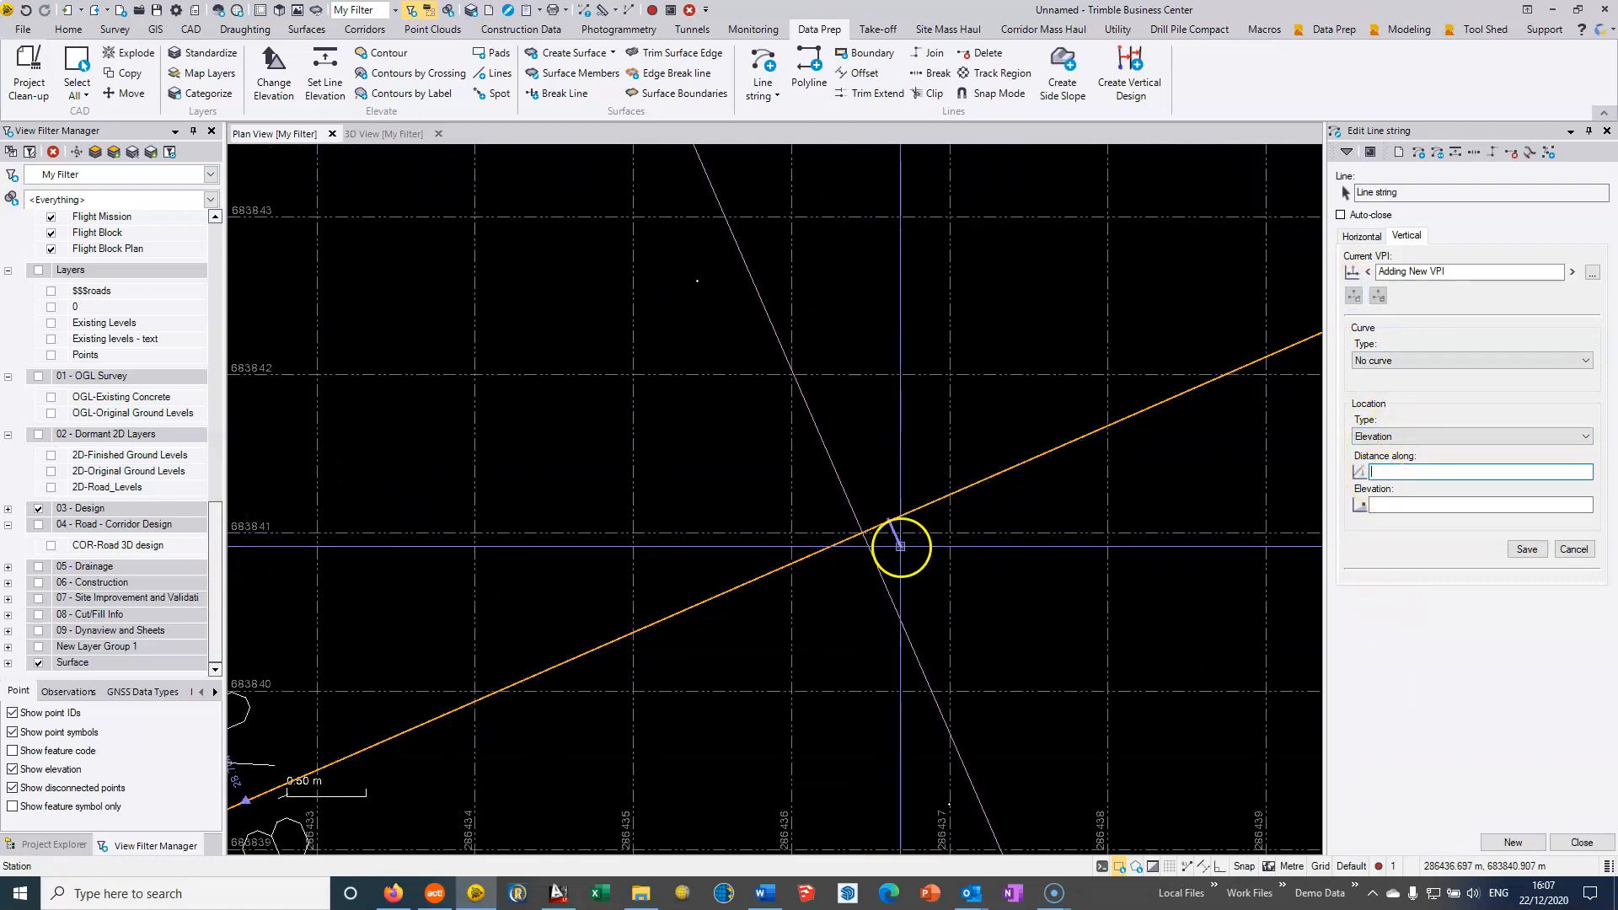
right_click(901, 549)
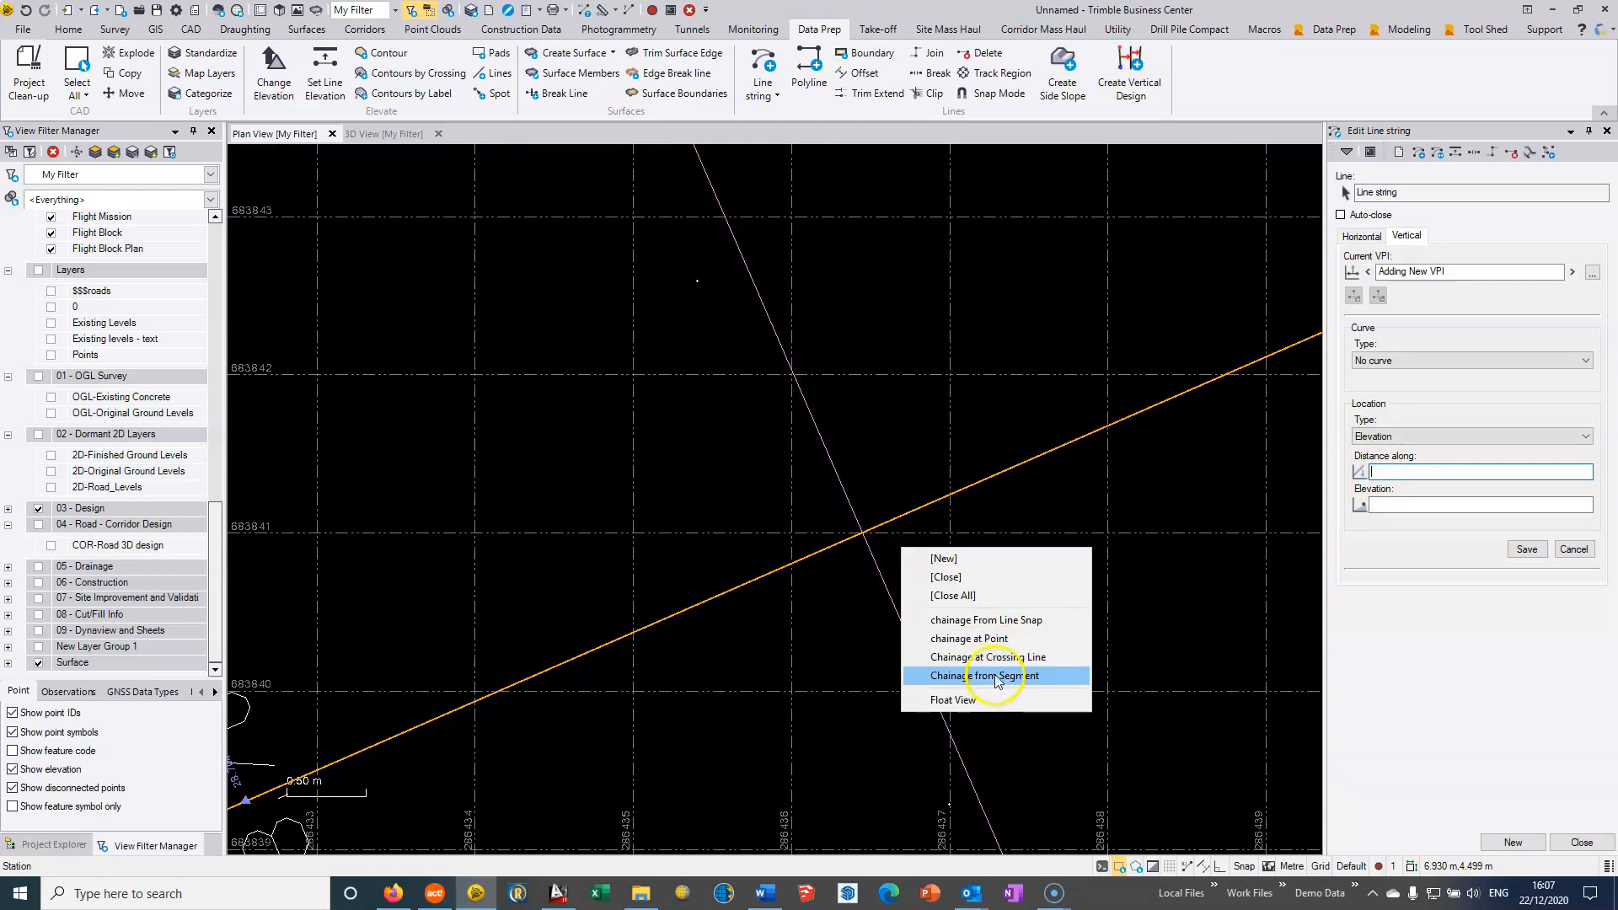
click(995, 658)
click(906, 597)
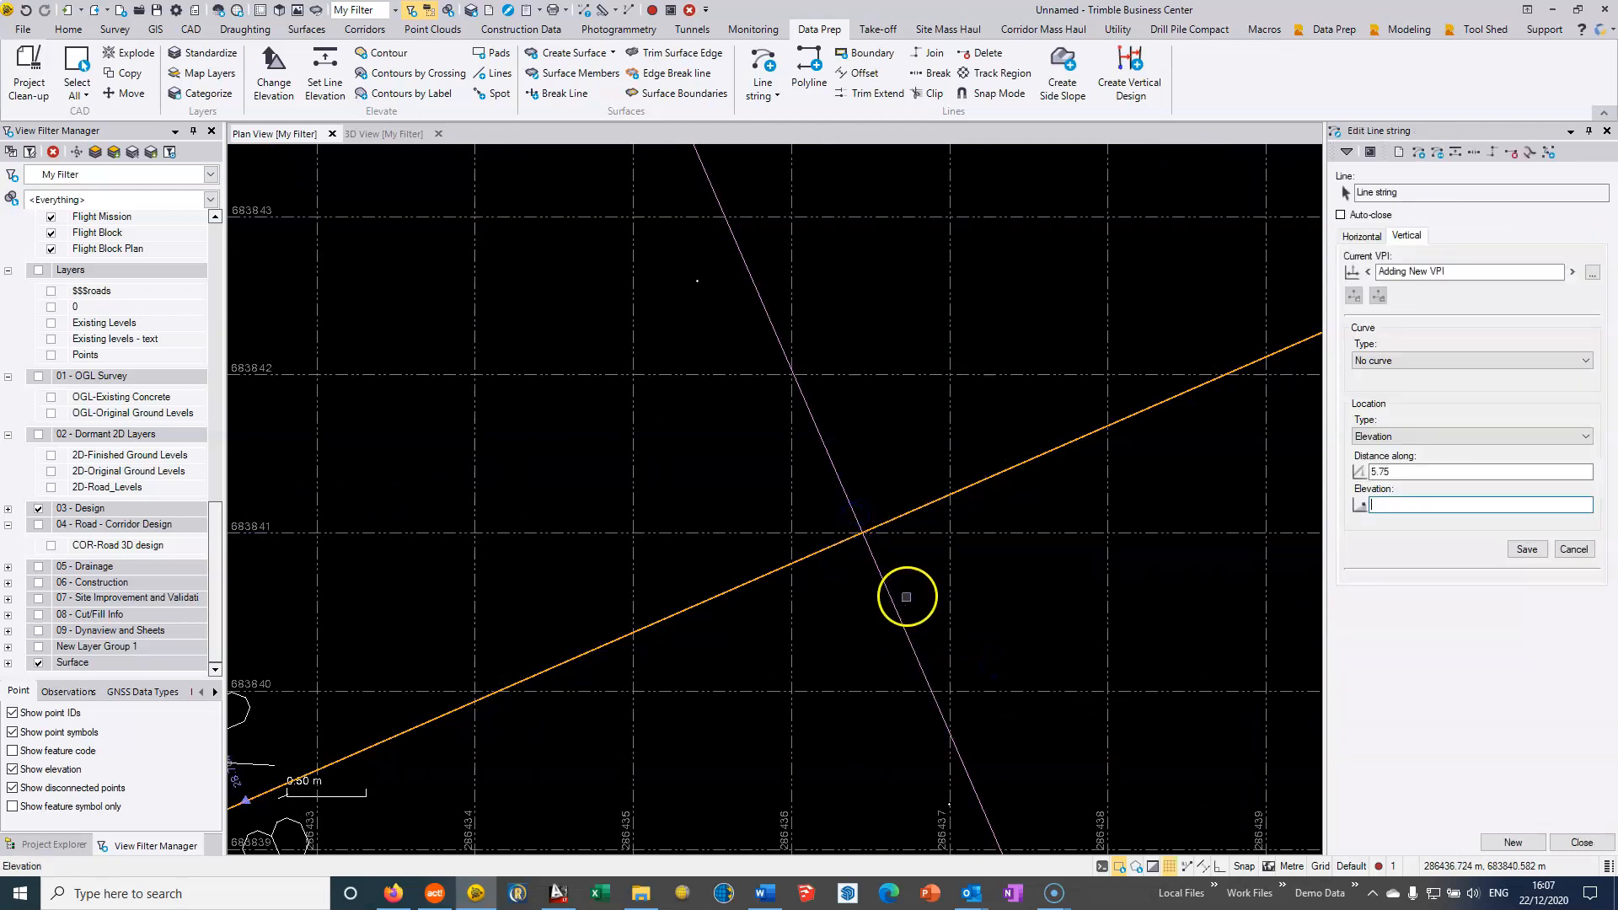
- Take the new VPI's elevation, 28.763, from an along-line snap on the north-south centreline at the crossing, and save it
right_click(1381, 500)
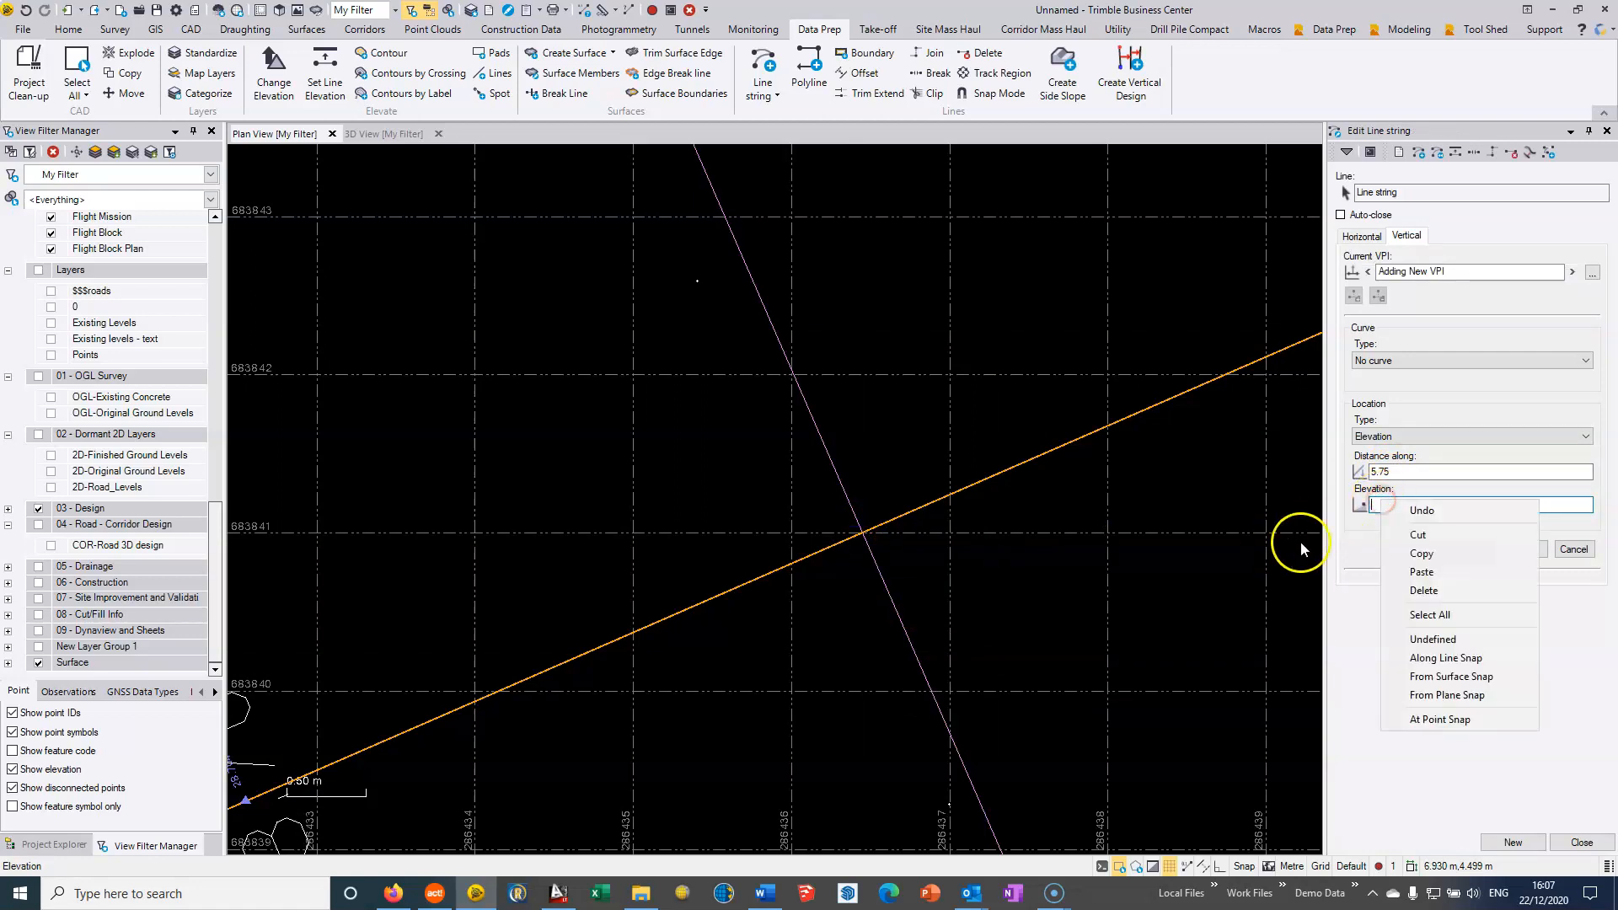
click(1423, 660)
click(887, 591)
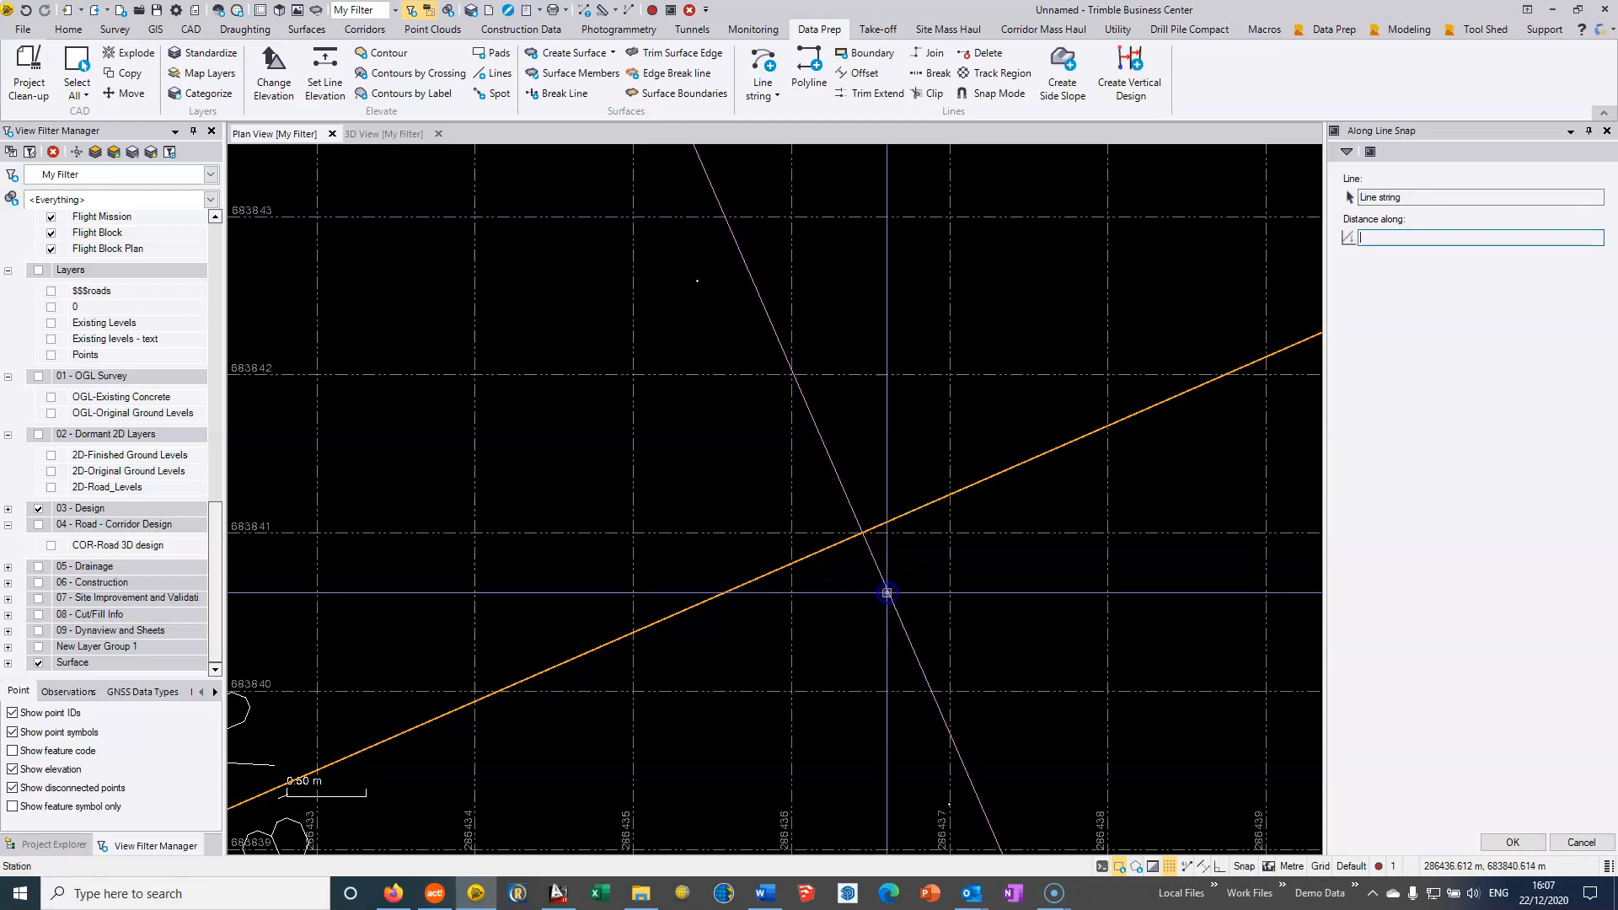
click(862, 544)
right_click(862, 544)
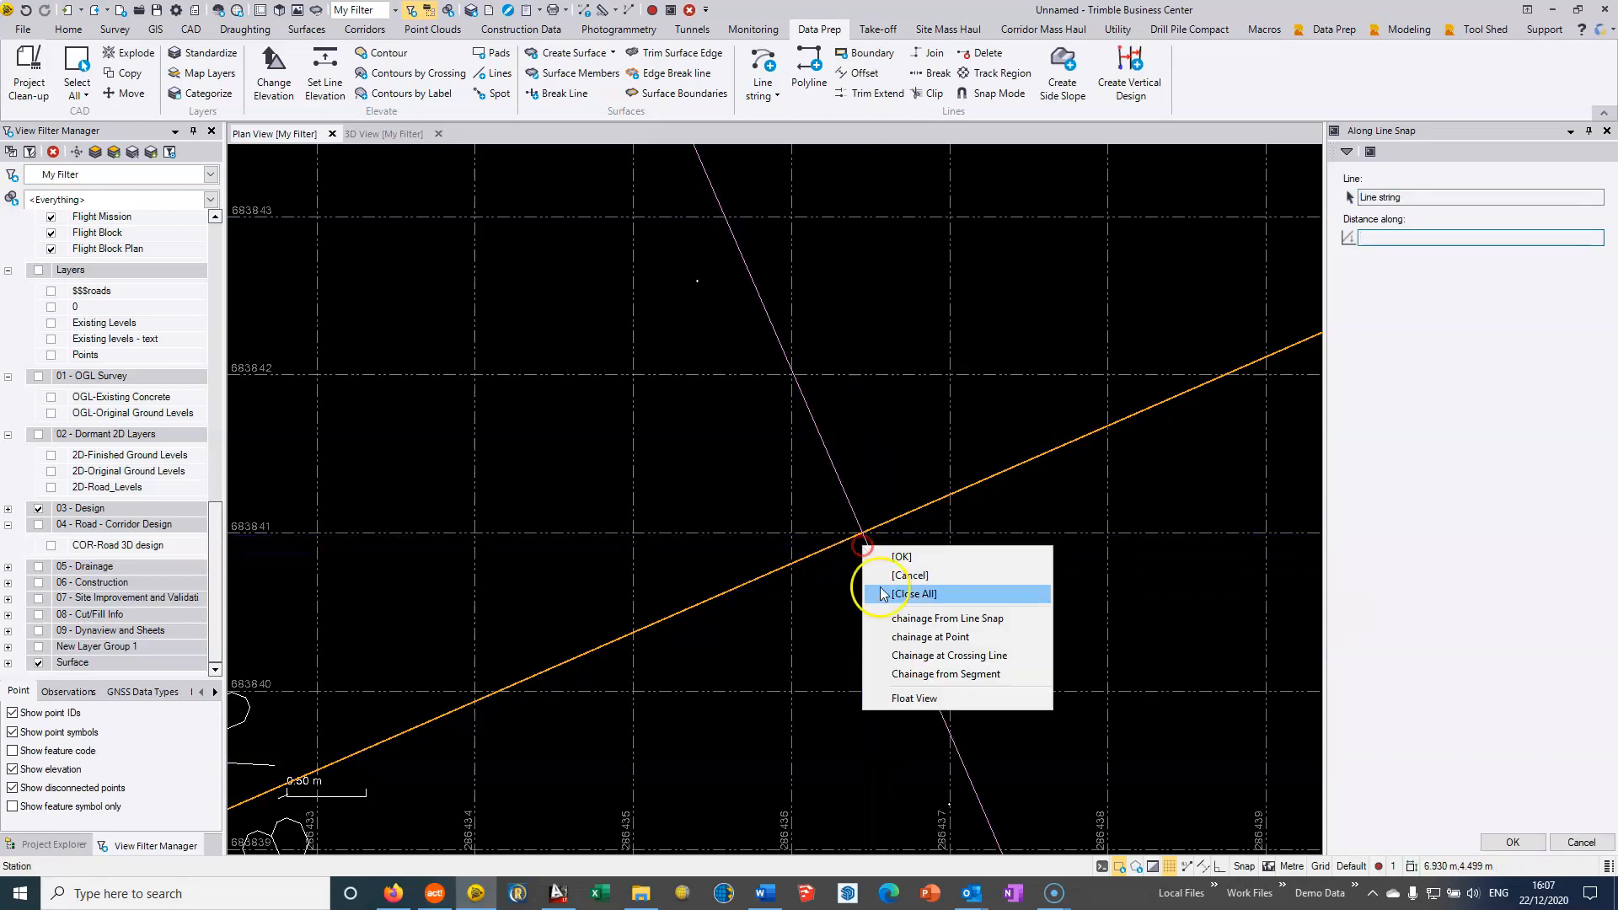
click(911, 659)
click(833, 547)
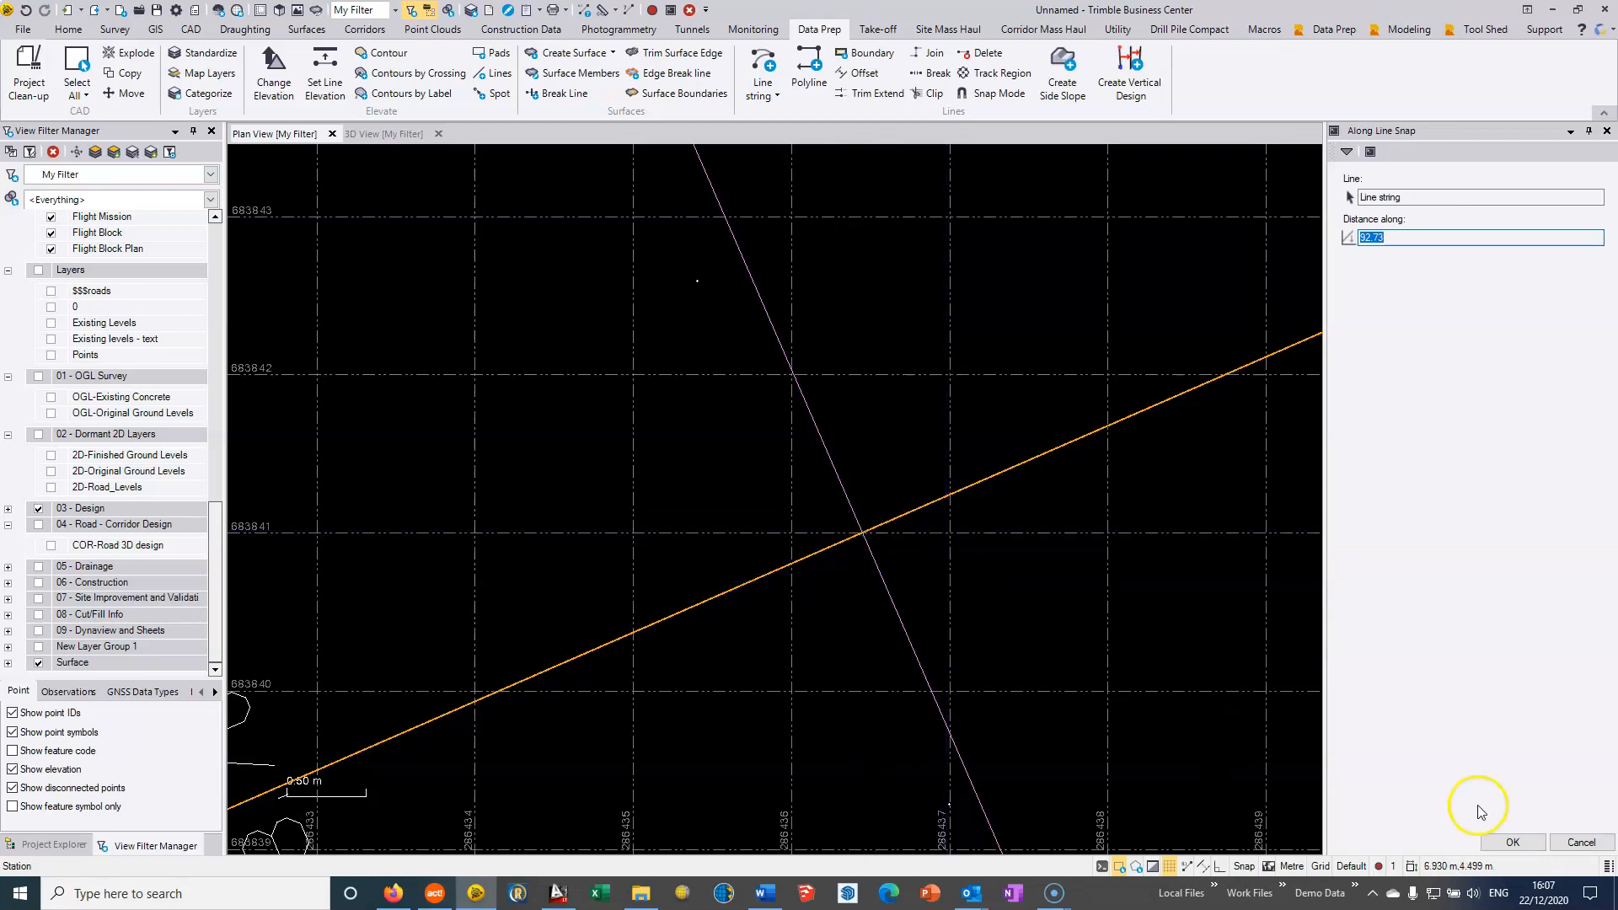
click(1524, 843)
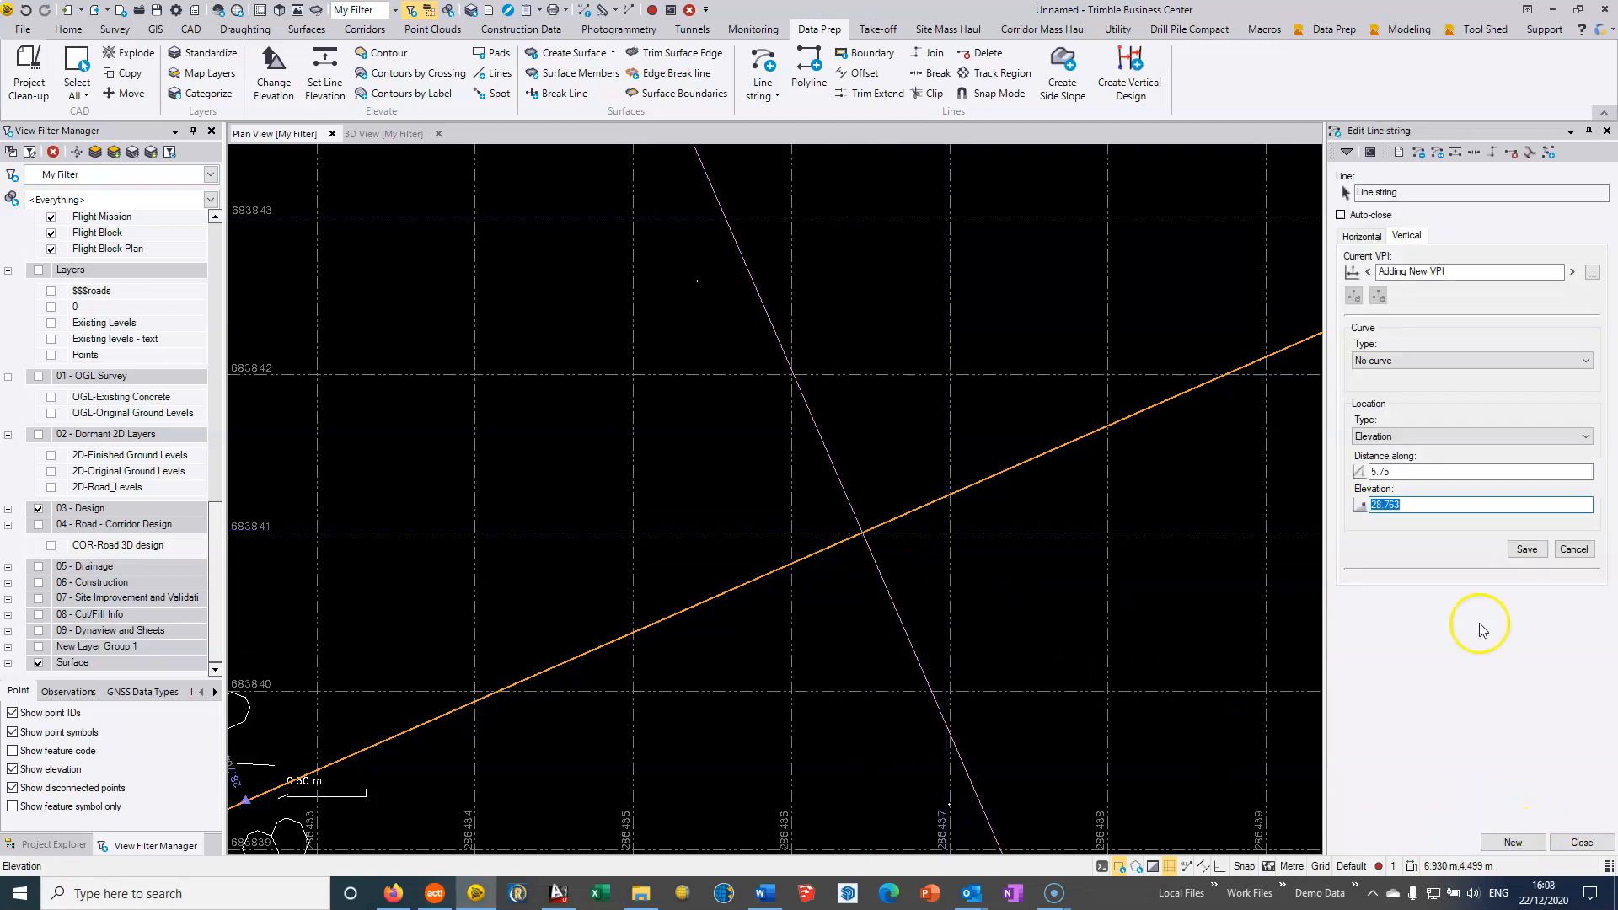
click(1526, 550)
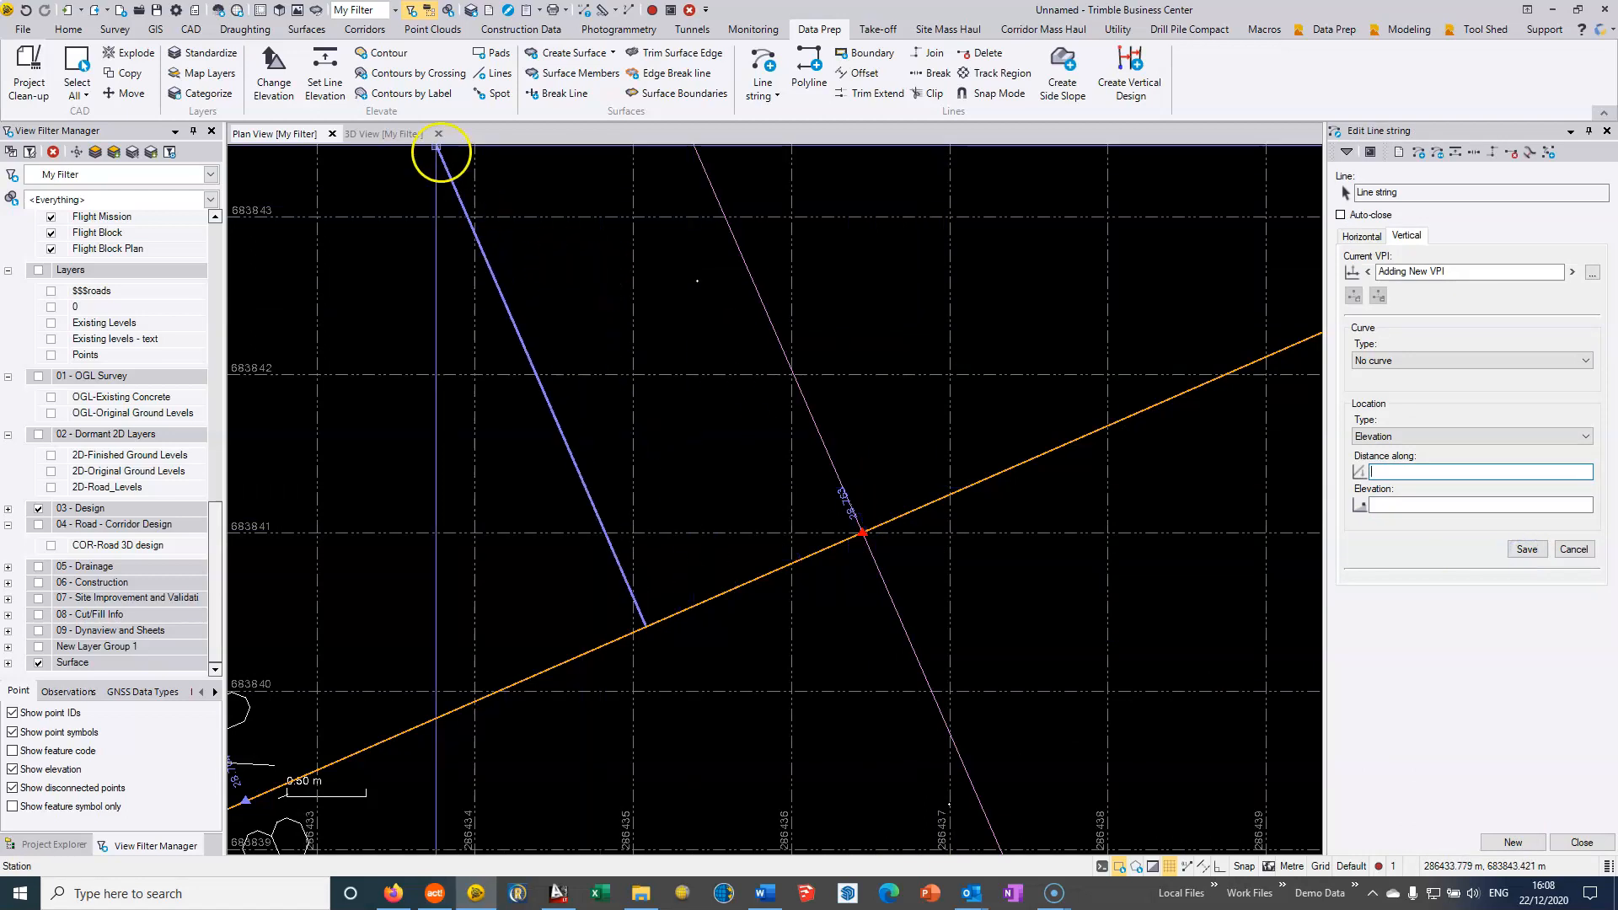
- Inspect the centreline crossing in plan and 3D, and the centreline at the north-western end of the road layout
scroll(892, 560, up, 5)
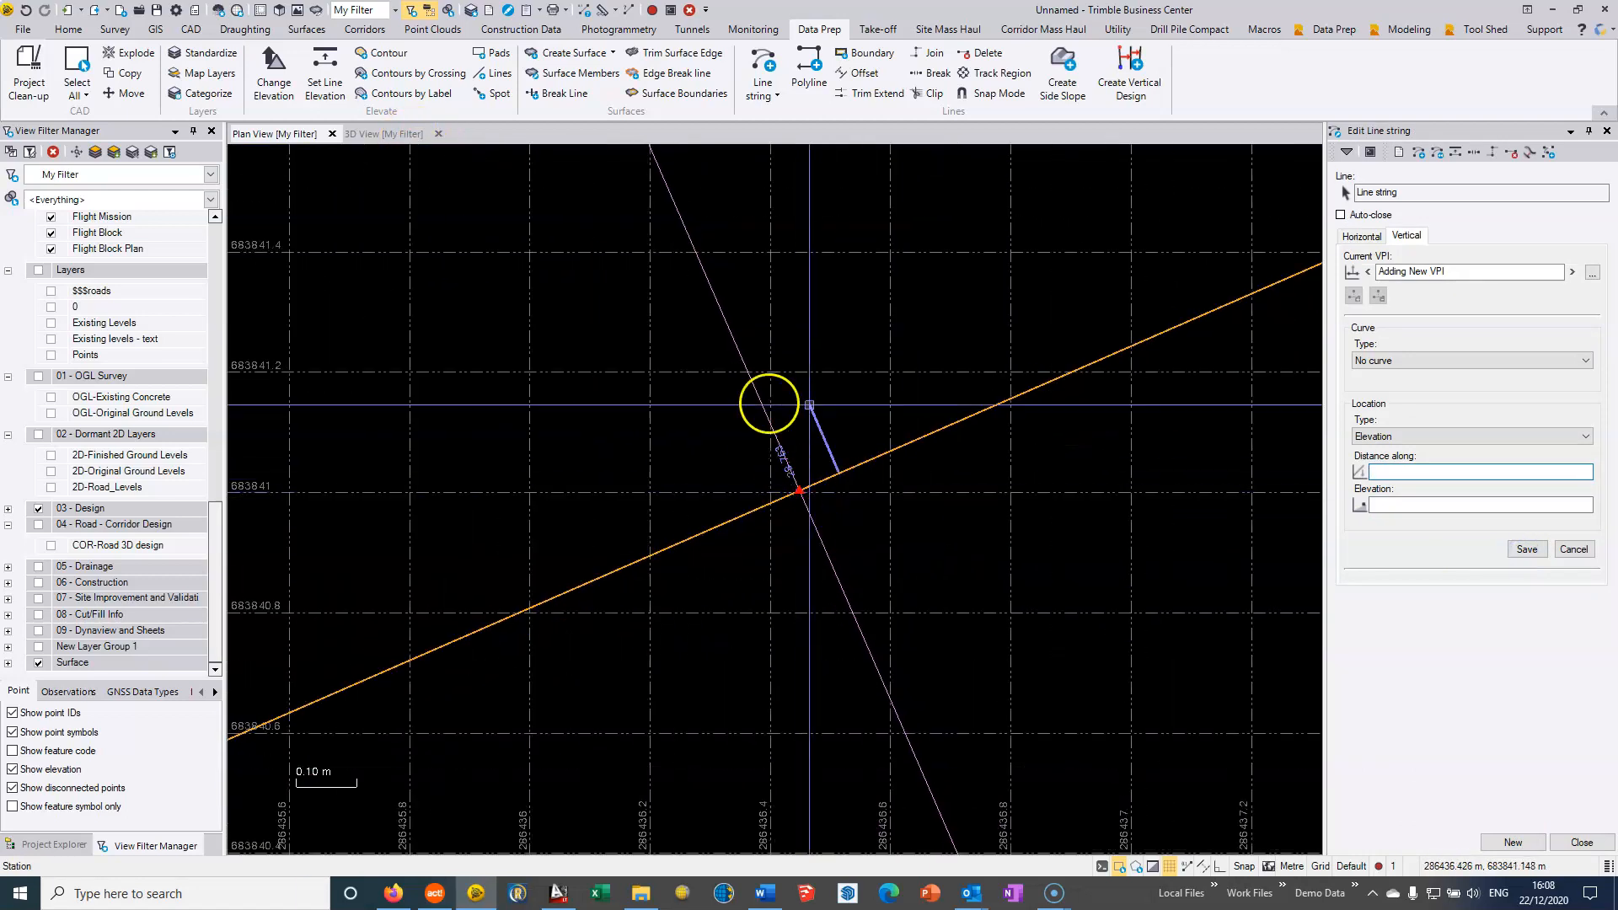
click(358, 141)
scroll(935, 540, down, 3)
middle_drag(917, 537, 847, 577)
scroll(813, 562, down, 4)
middle_drag(626, 470, 831, 381)
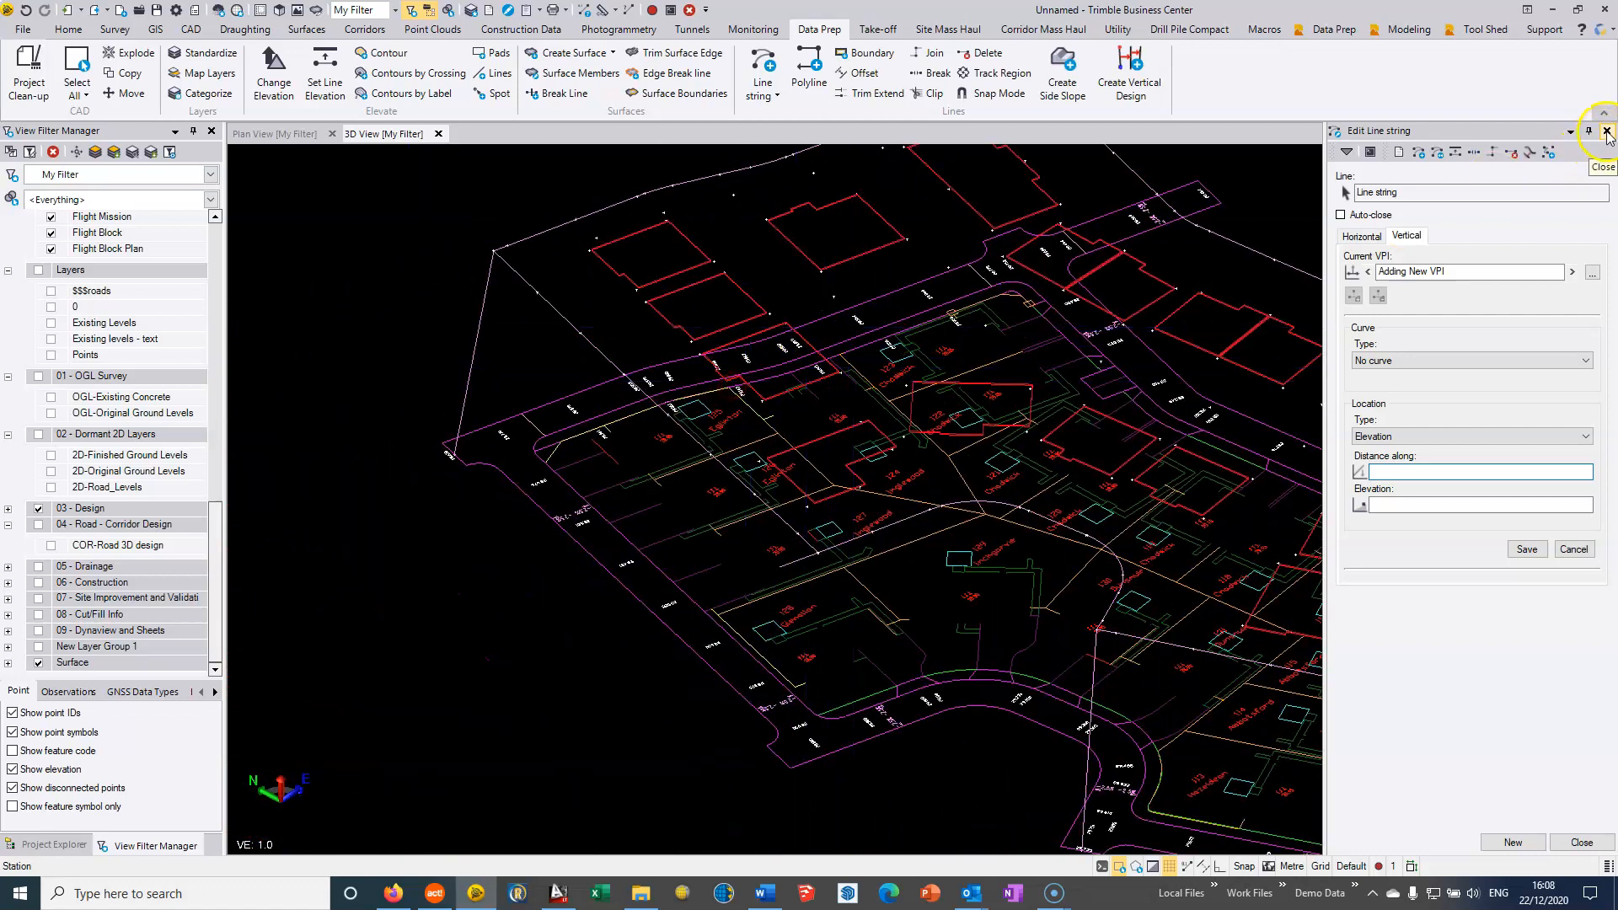
middle_drag(668, 258, 907, 326)
scroll(686, 426, up, 4)
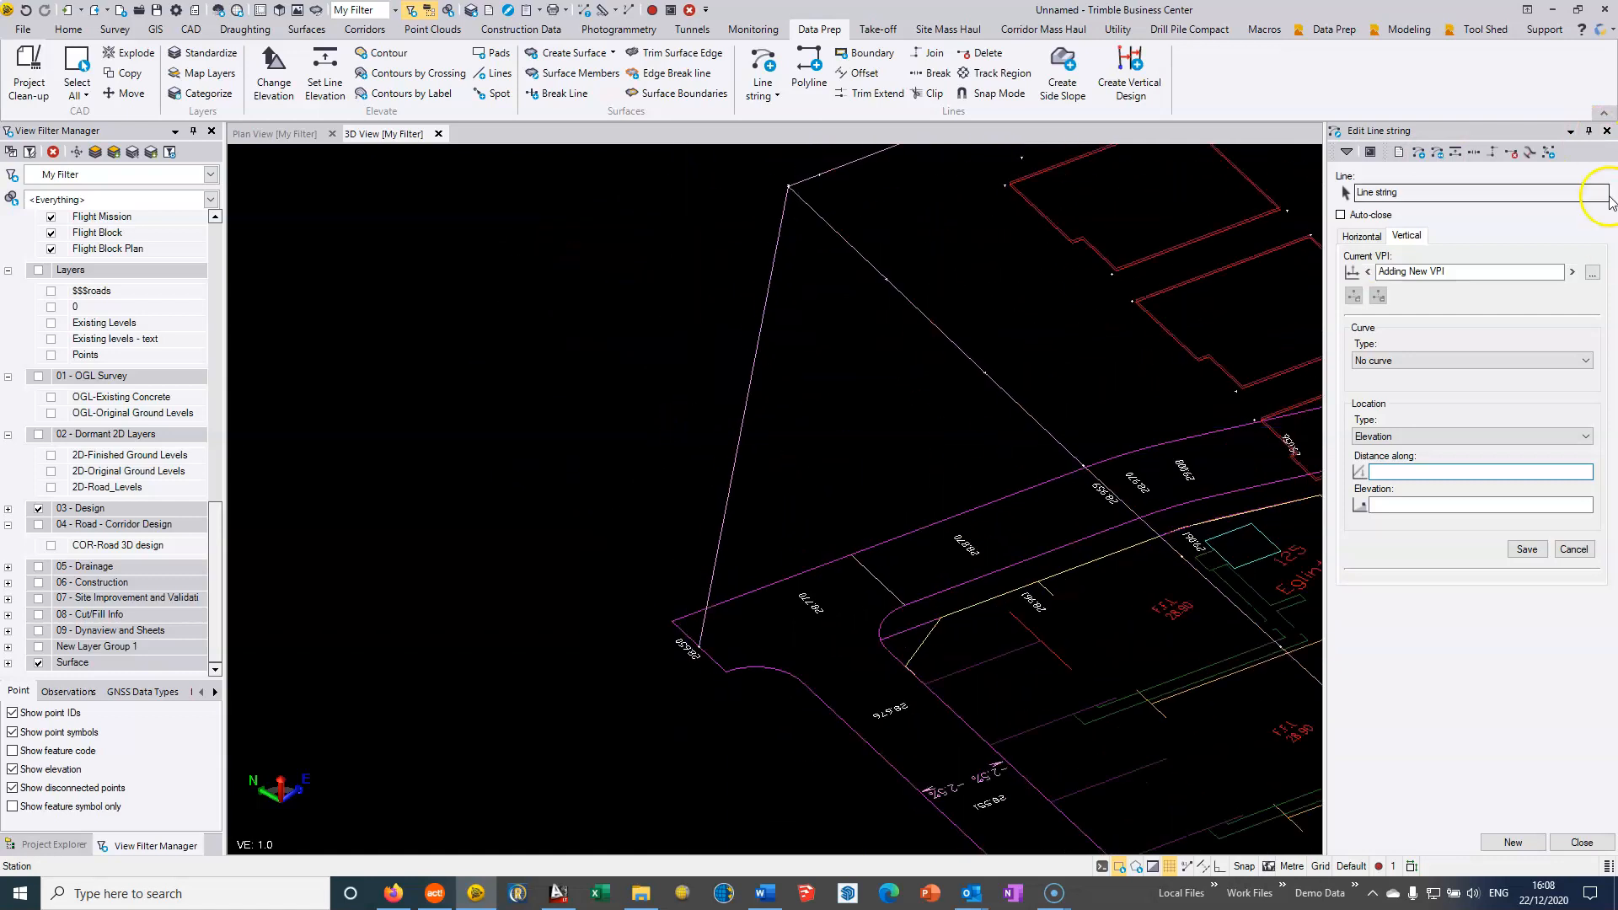
- Finish the current line edit and open the northern centreline for editing from its north-western end
click(1608, 131)
middle_drag(568, 737, 650, 600)
scroll(743, 489, up, 3)
middle_drag(832, 453, 756, 501)
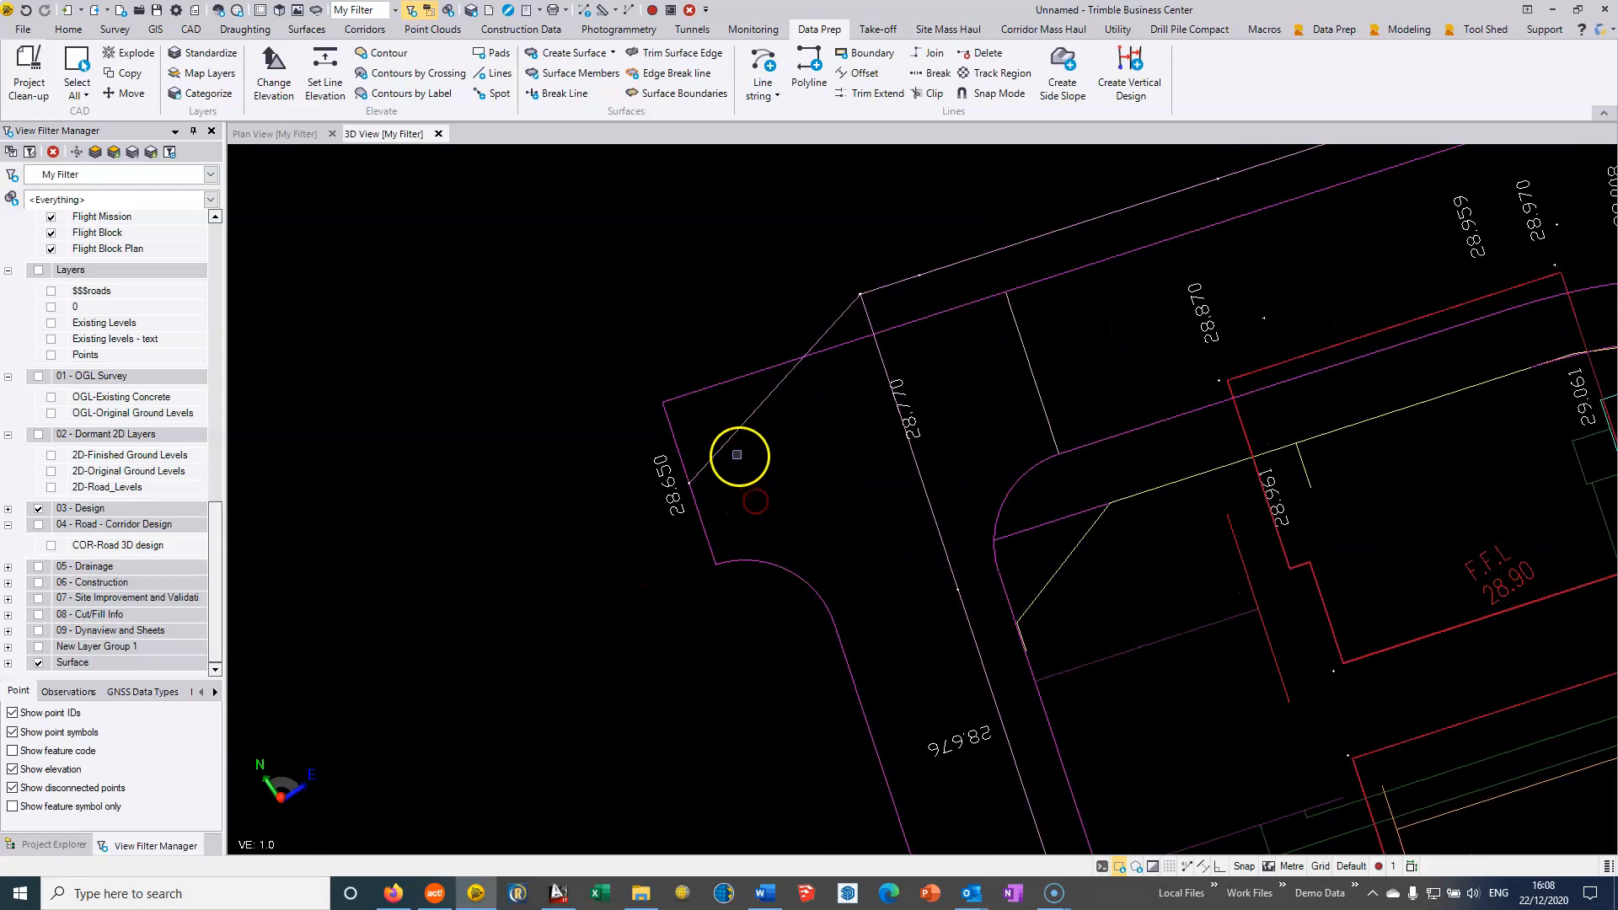
right_click(725, 444)
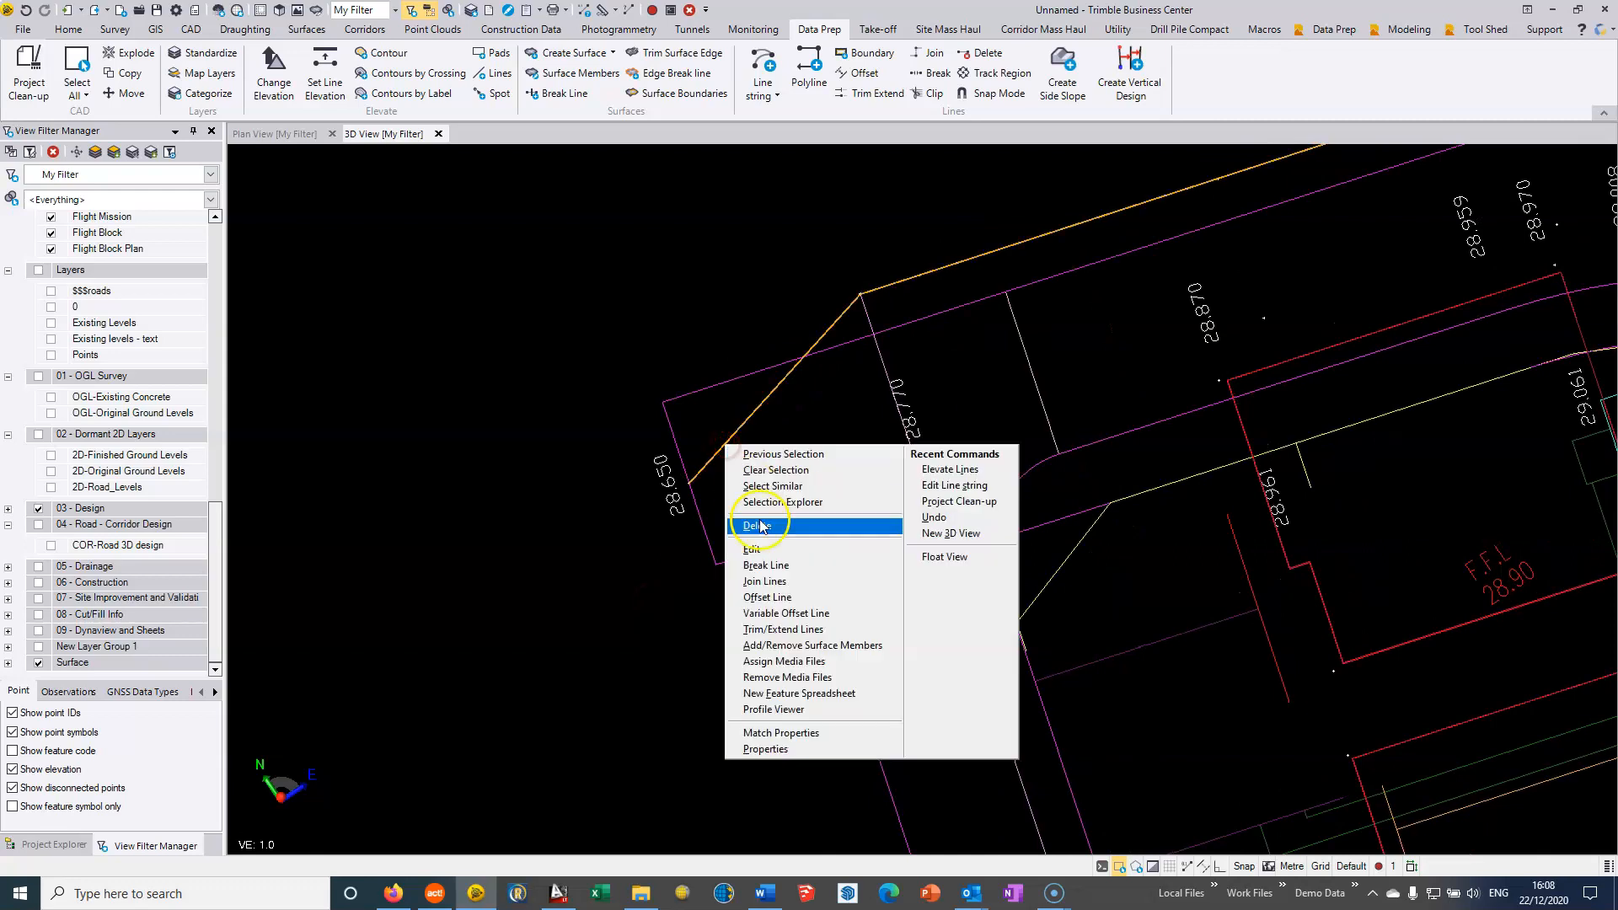
click(772, 551)
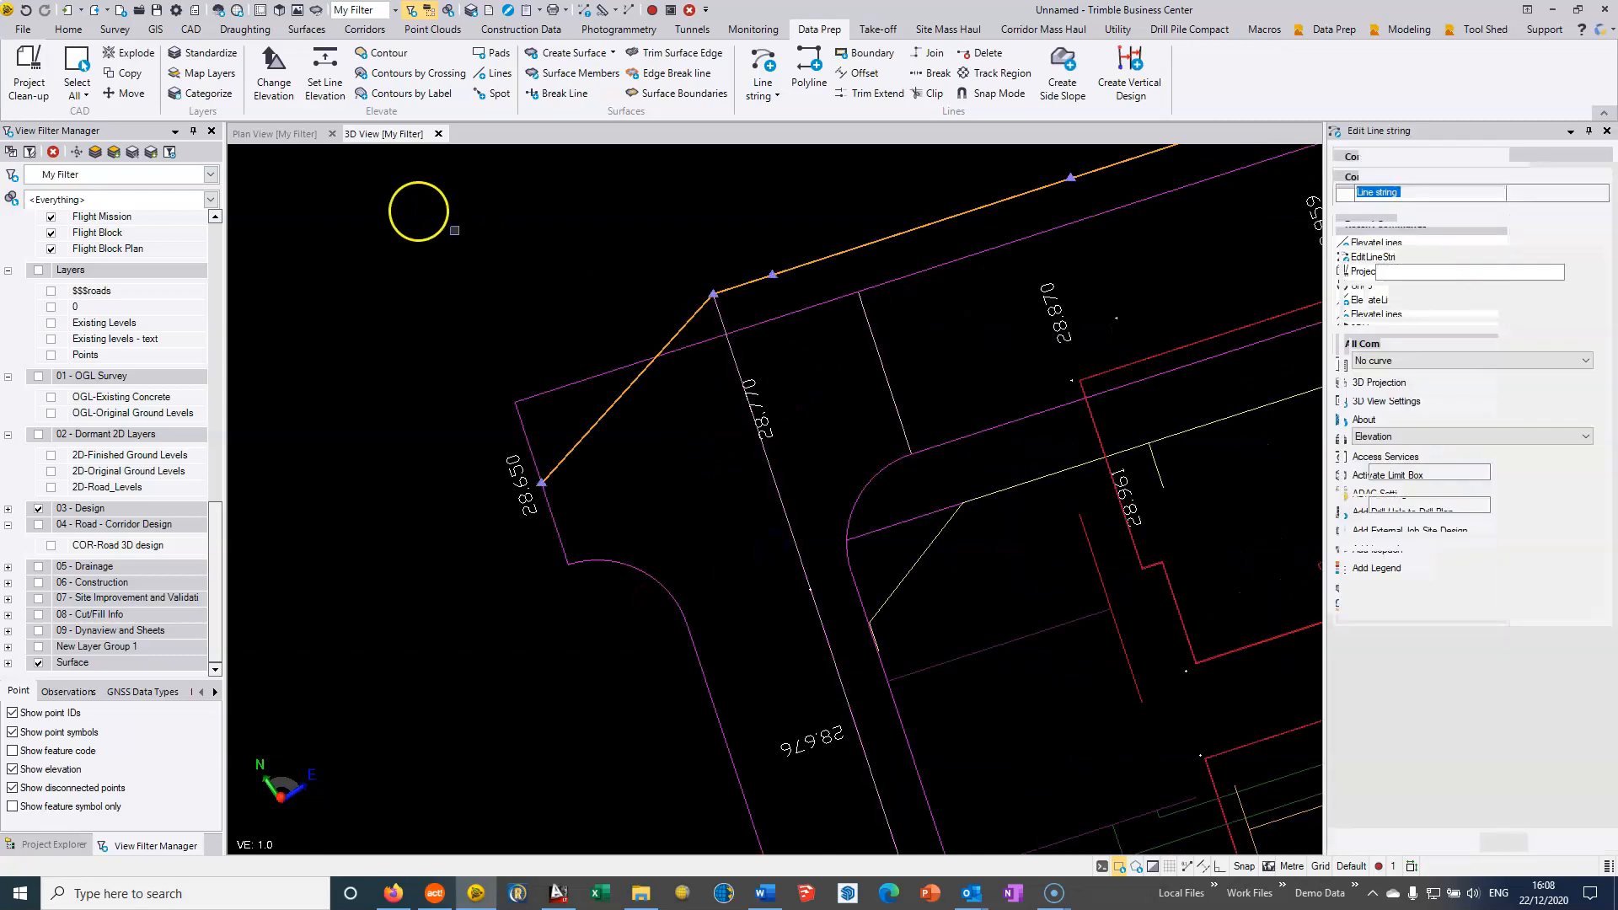
- Set the elevation of the northern centreline's western end VPI, at distance 108.03, to 28.650 and finish the edit
click(304, 139)
scroll(547, 539, down, 12)
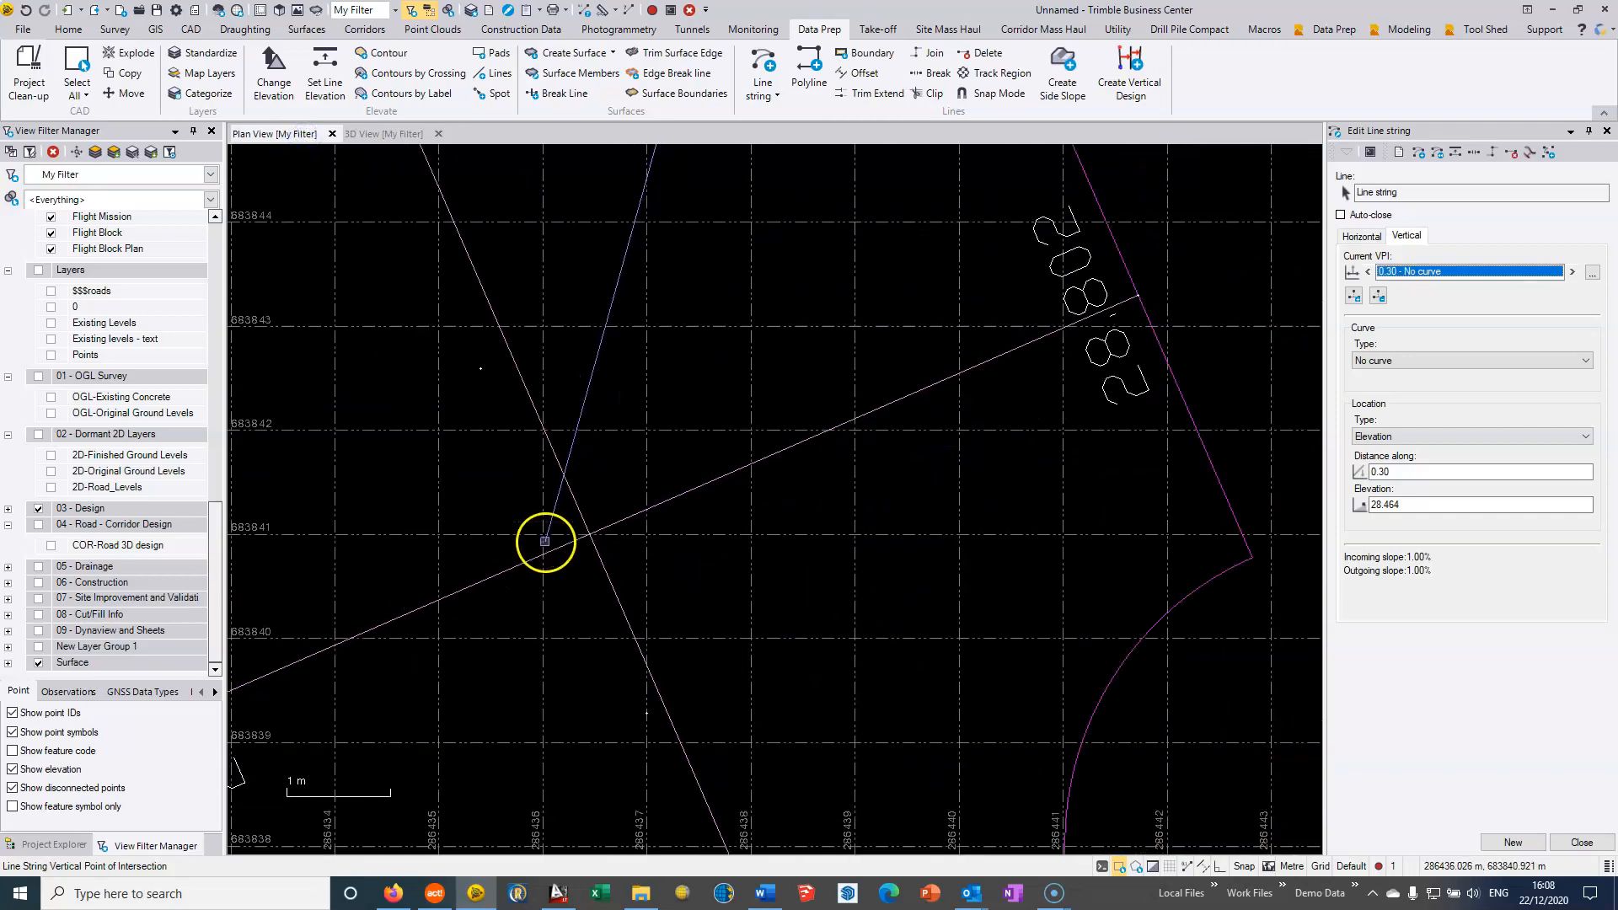
scroll(550, 527, down, 4)
middle_drag(481, 455, 538, 521)
scroll(495, 422, up, 3)
middle_drag(430, 408, 829, 504)
scroll(822, 481, up, 4)
scroll(815, 457, up, 8)
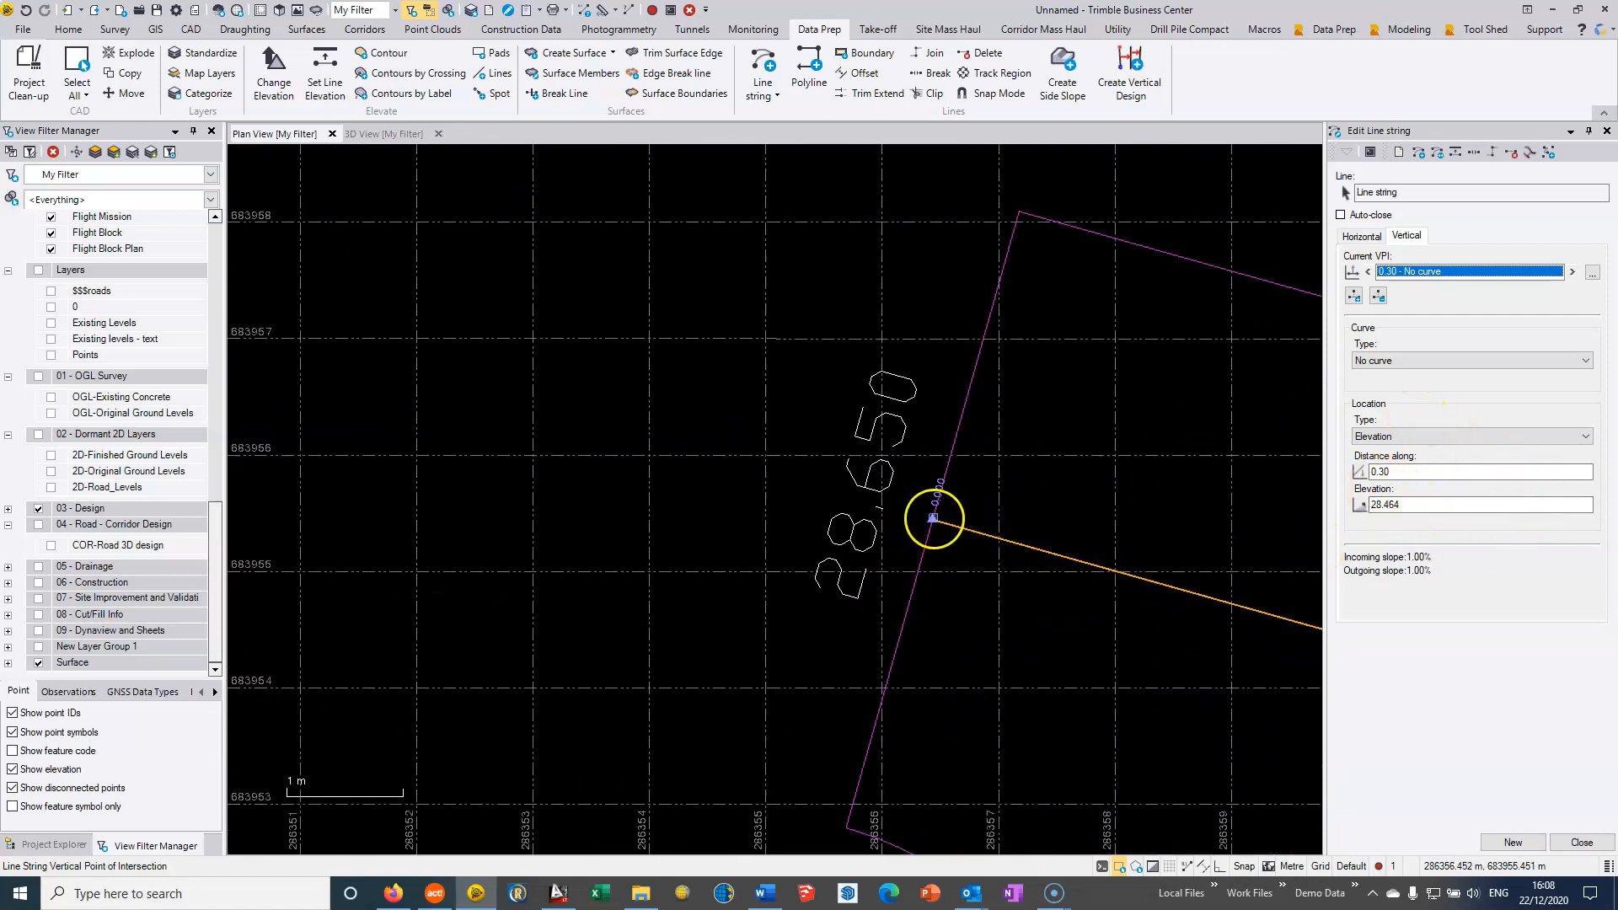
double_click(1397, 504)
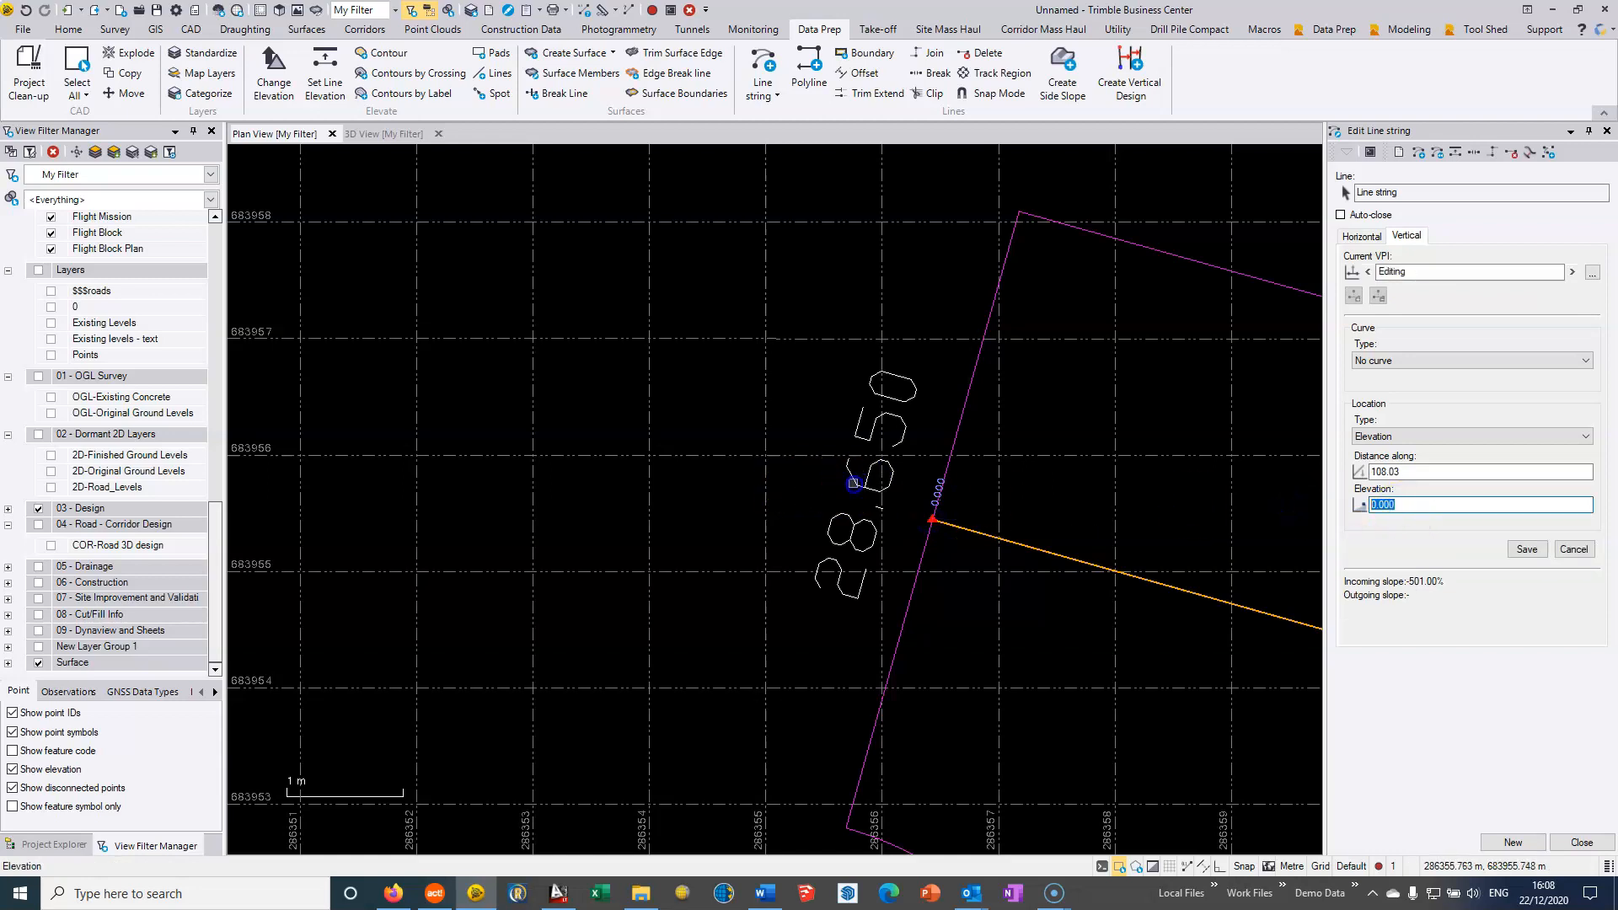
text(28.650)
key(Return)
click(1576, 843)
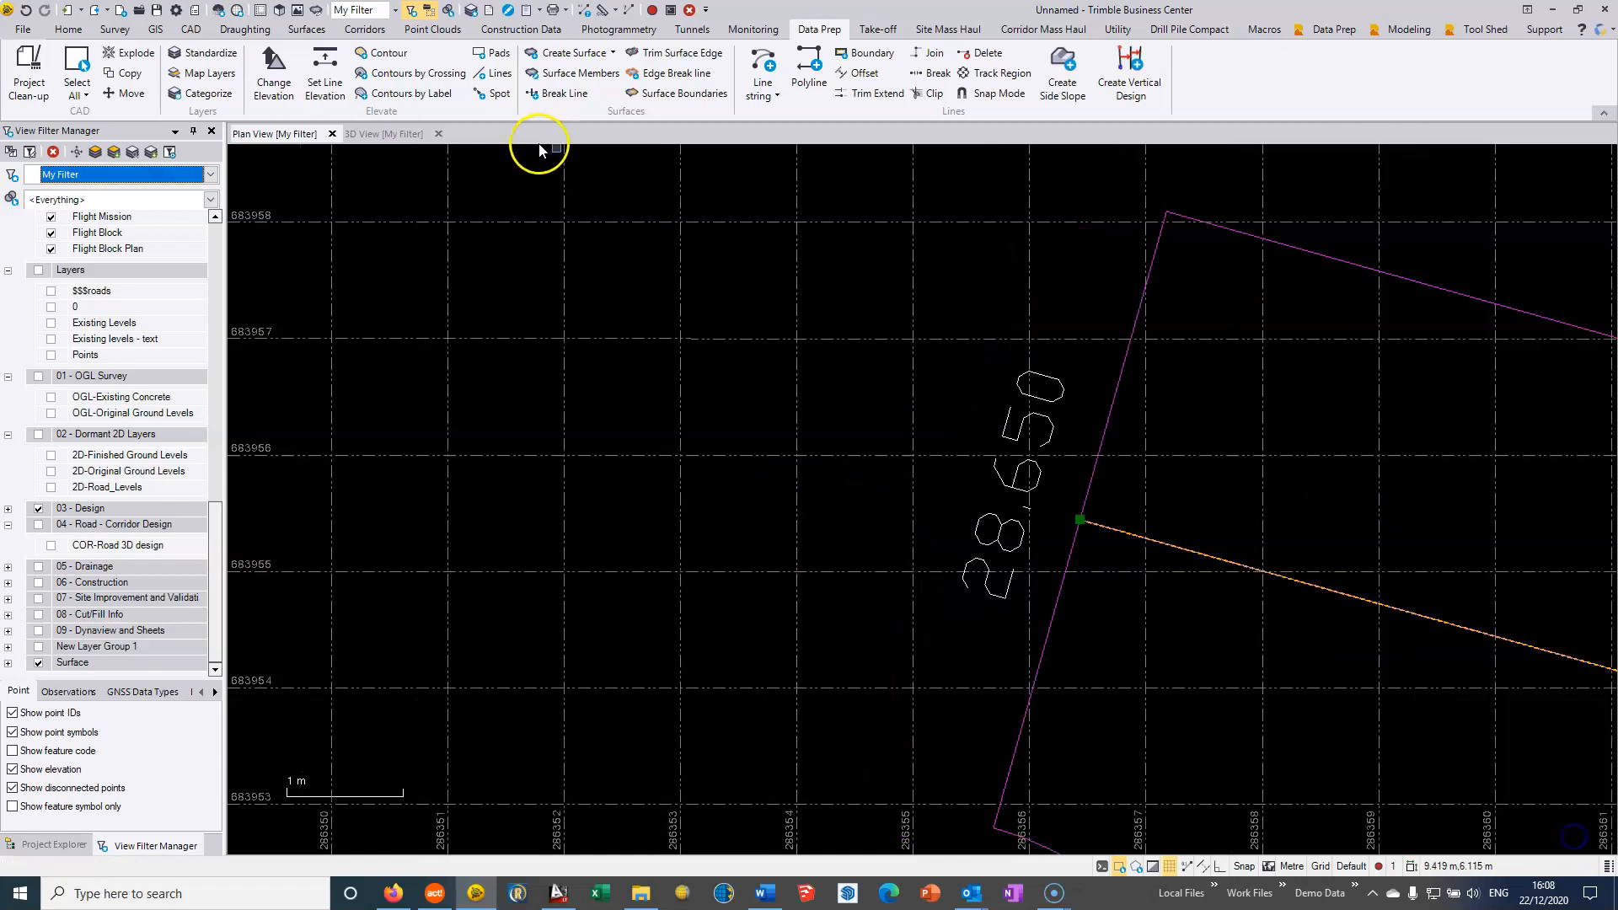
- Check the remaining centreline ends in 3D and open the curved south-western centreline for editing in plan
click(386, 135)
mouse_move(621, 481)
mouse_down()
mouse_move(708, 517)
mouse_move(759, 387)
mouse_move(1233, 626)
mouse_up()
scroll(1199, 760, up, 10)
middle_drag(1036, 661, 814, 327)
scroll(840, 386, down, 3)
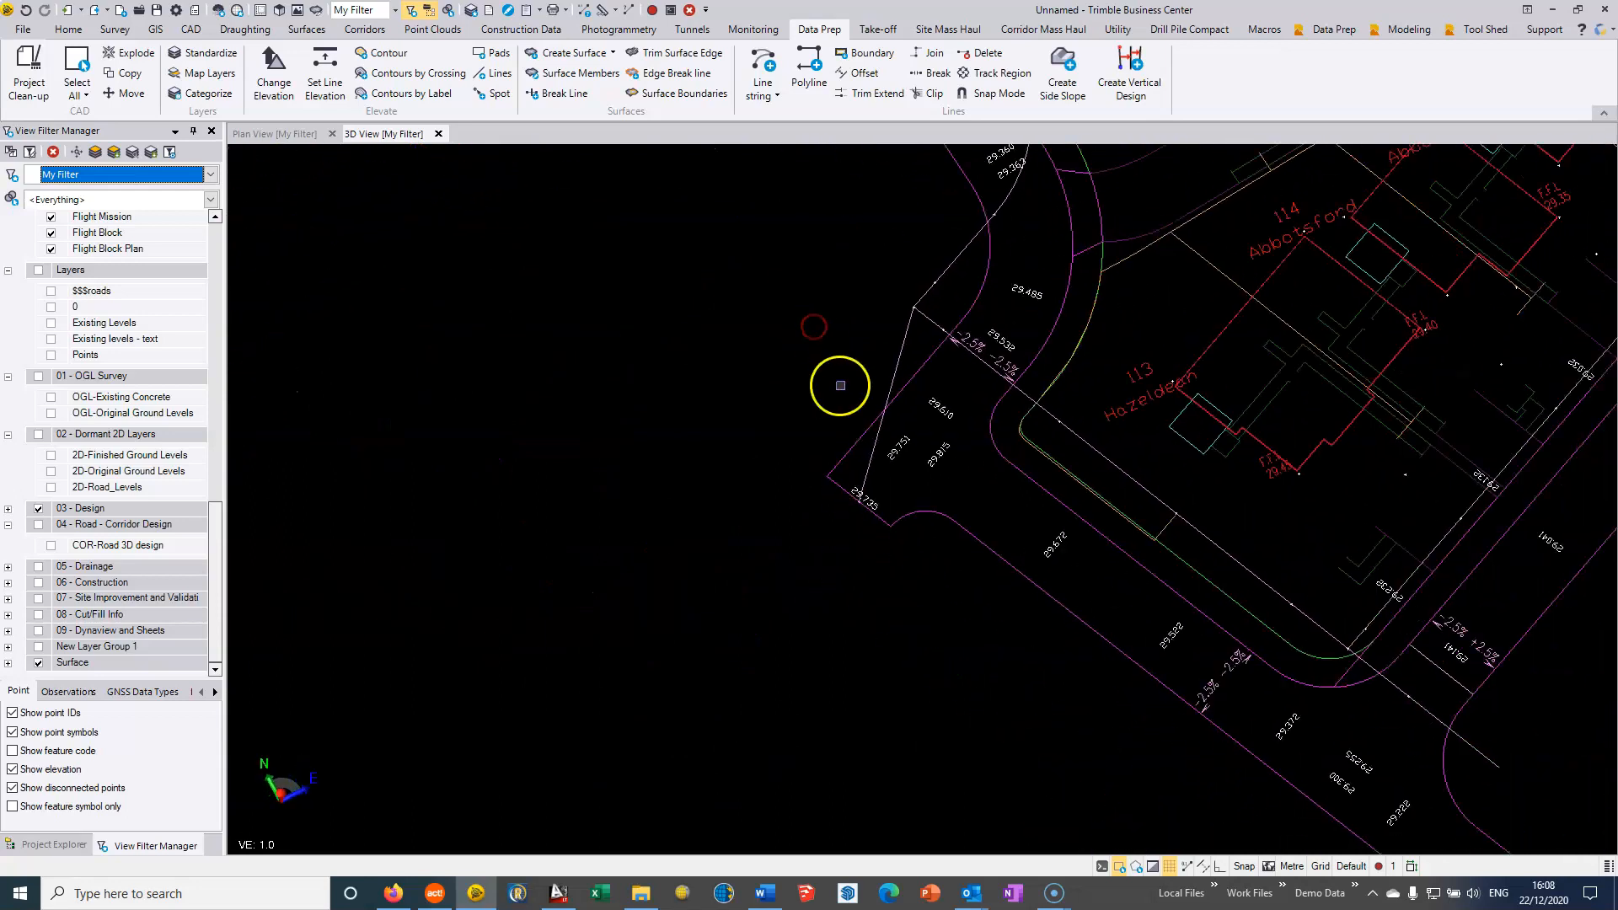
click(256, 136)
scroll(1033, 606, down, 5)
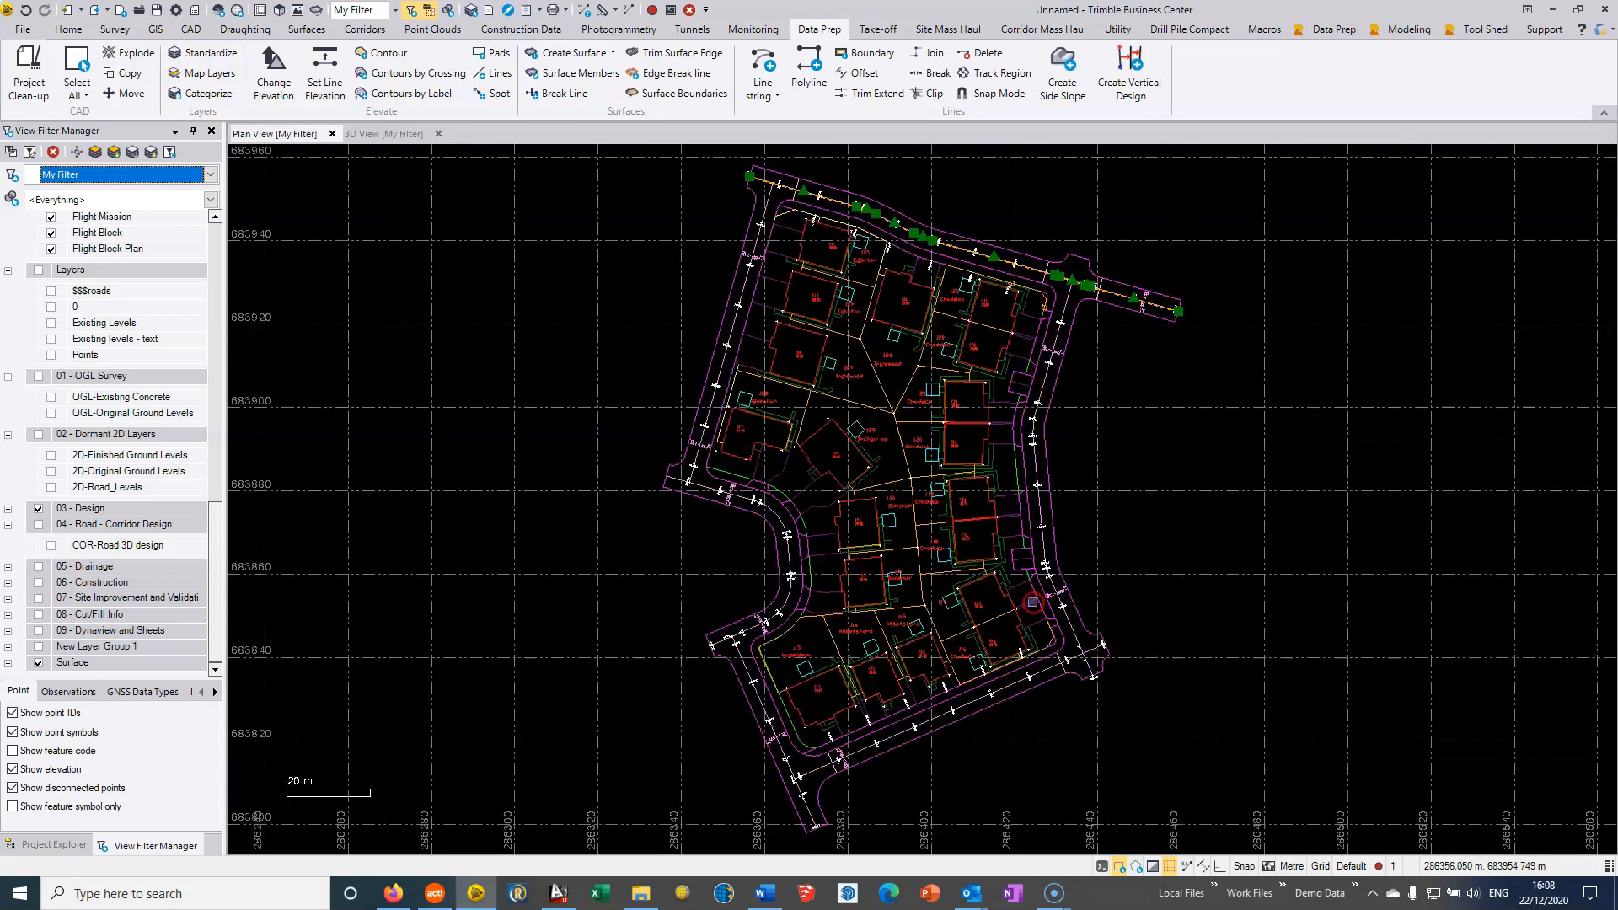
scroll(733, 427, up, 8)
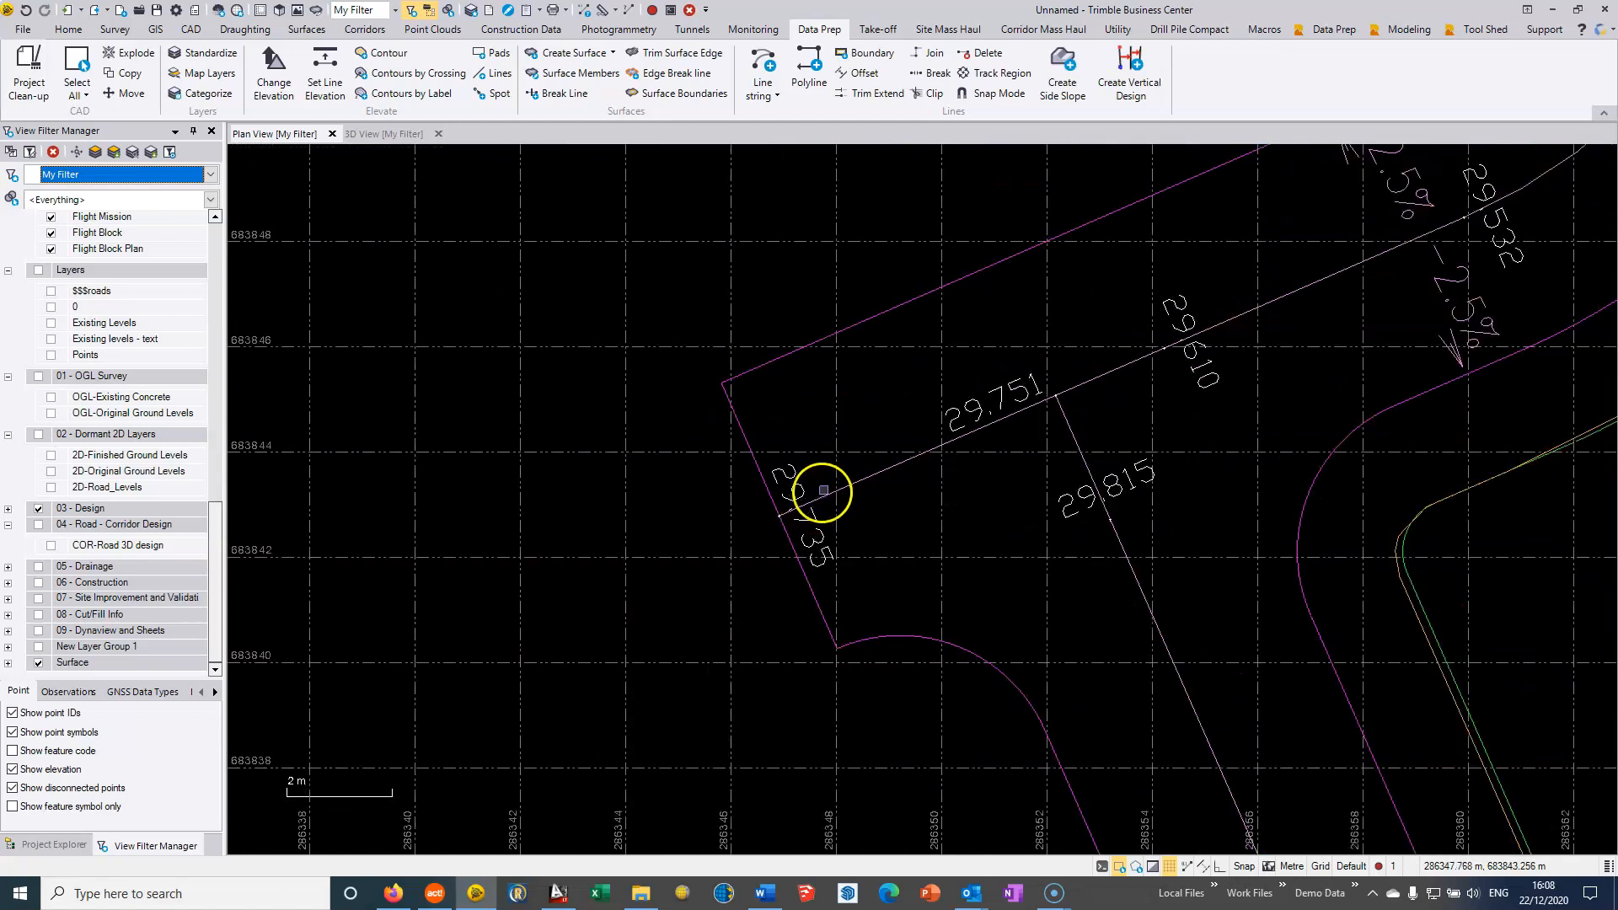
right_click(833, 493)
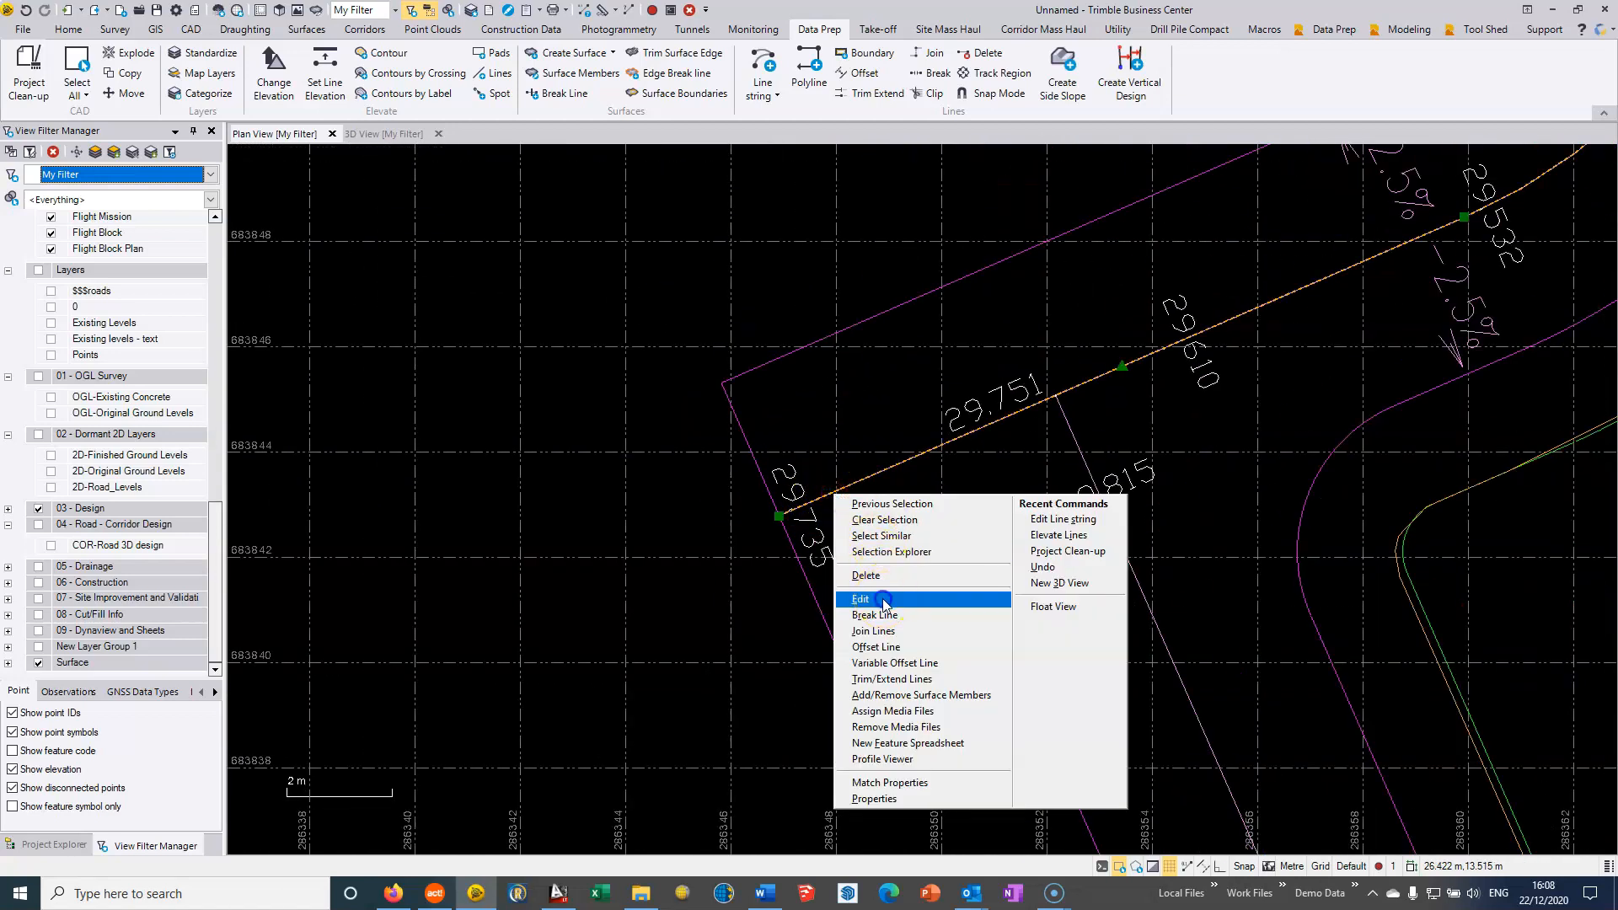
click(830, 587)
- Set the elevation of the curved centreline's end VPI at distance 0.00 to 29.735 and finish the edit
scroll(678, 512, up, 2)
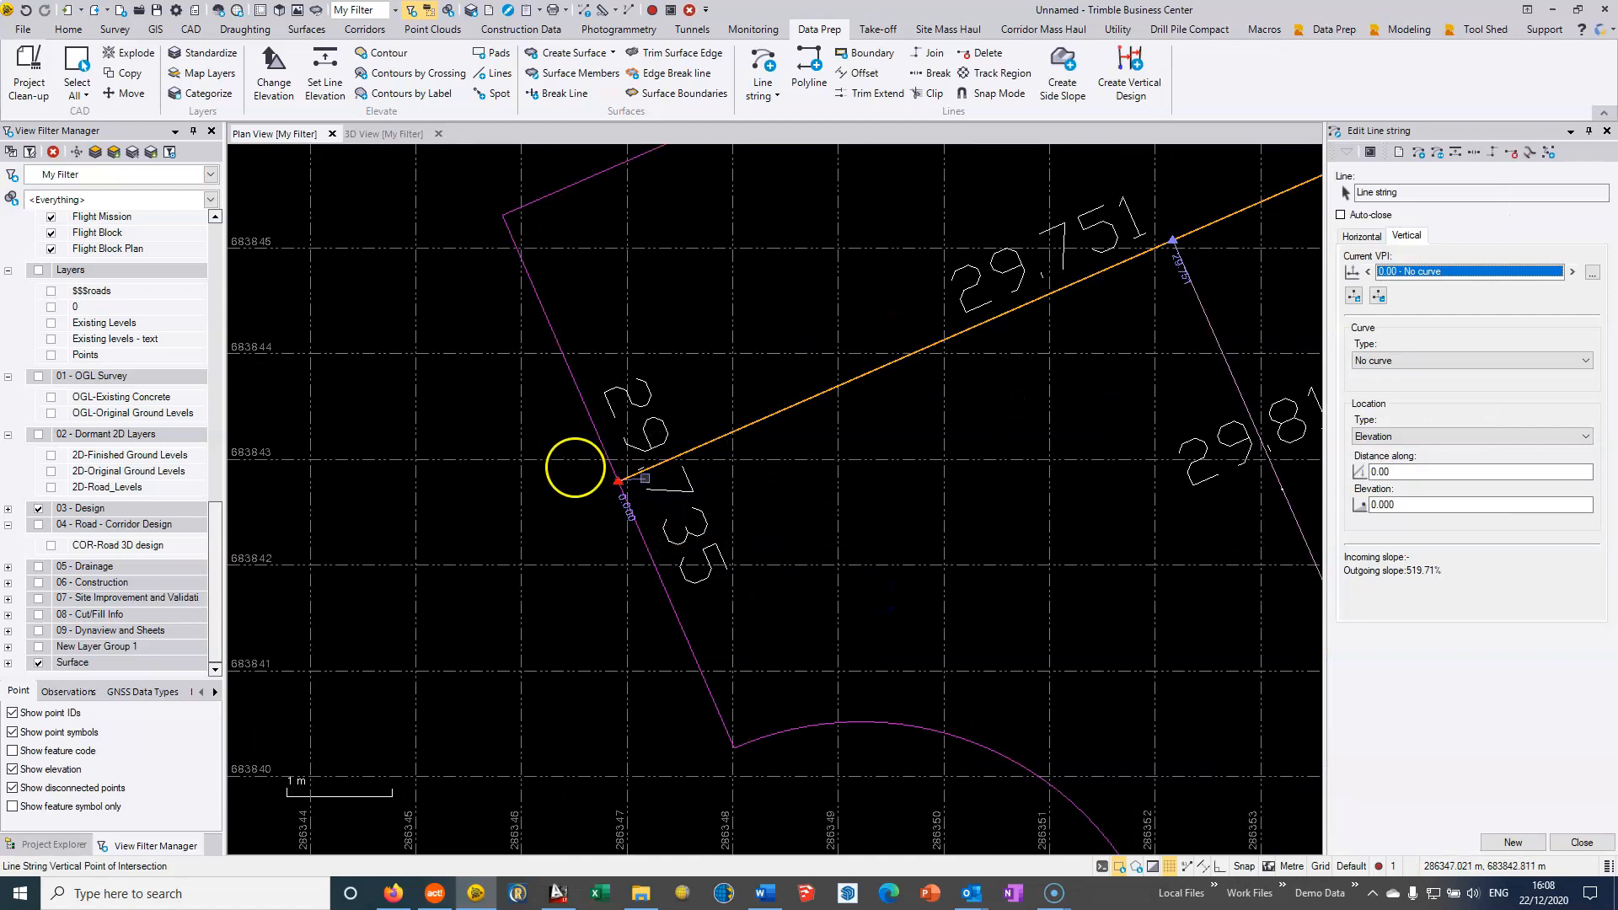
click(1422, 476)
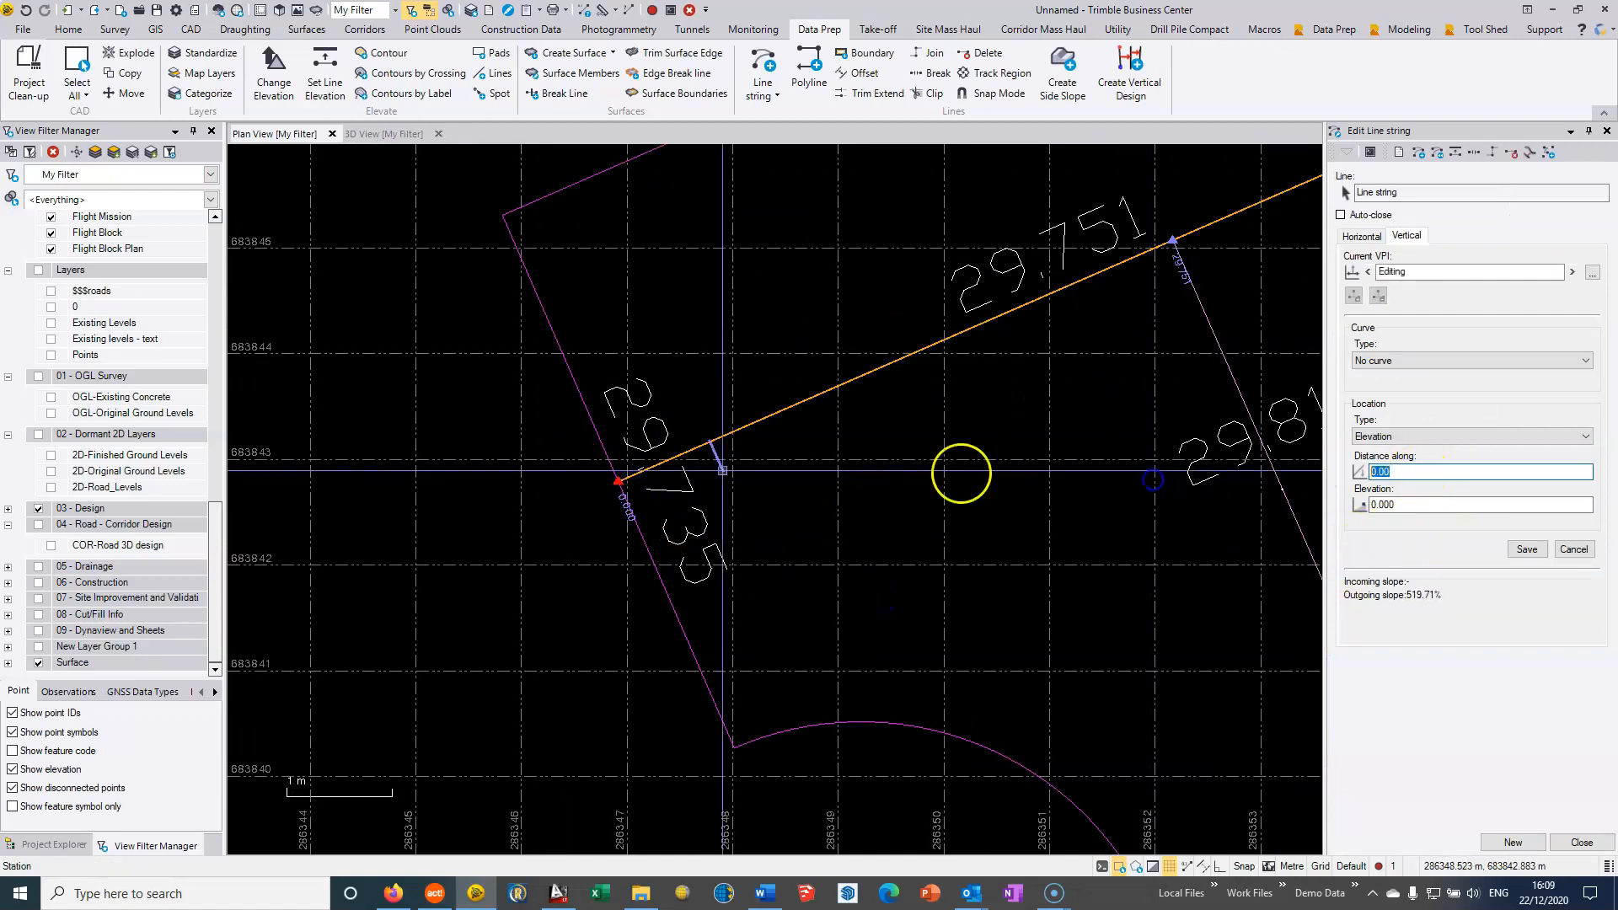
click(618, 482)
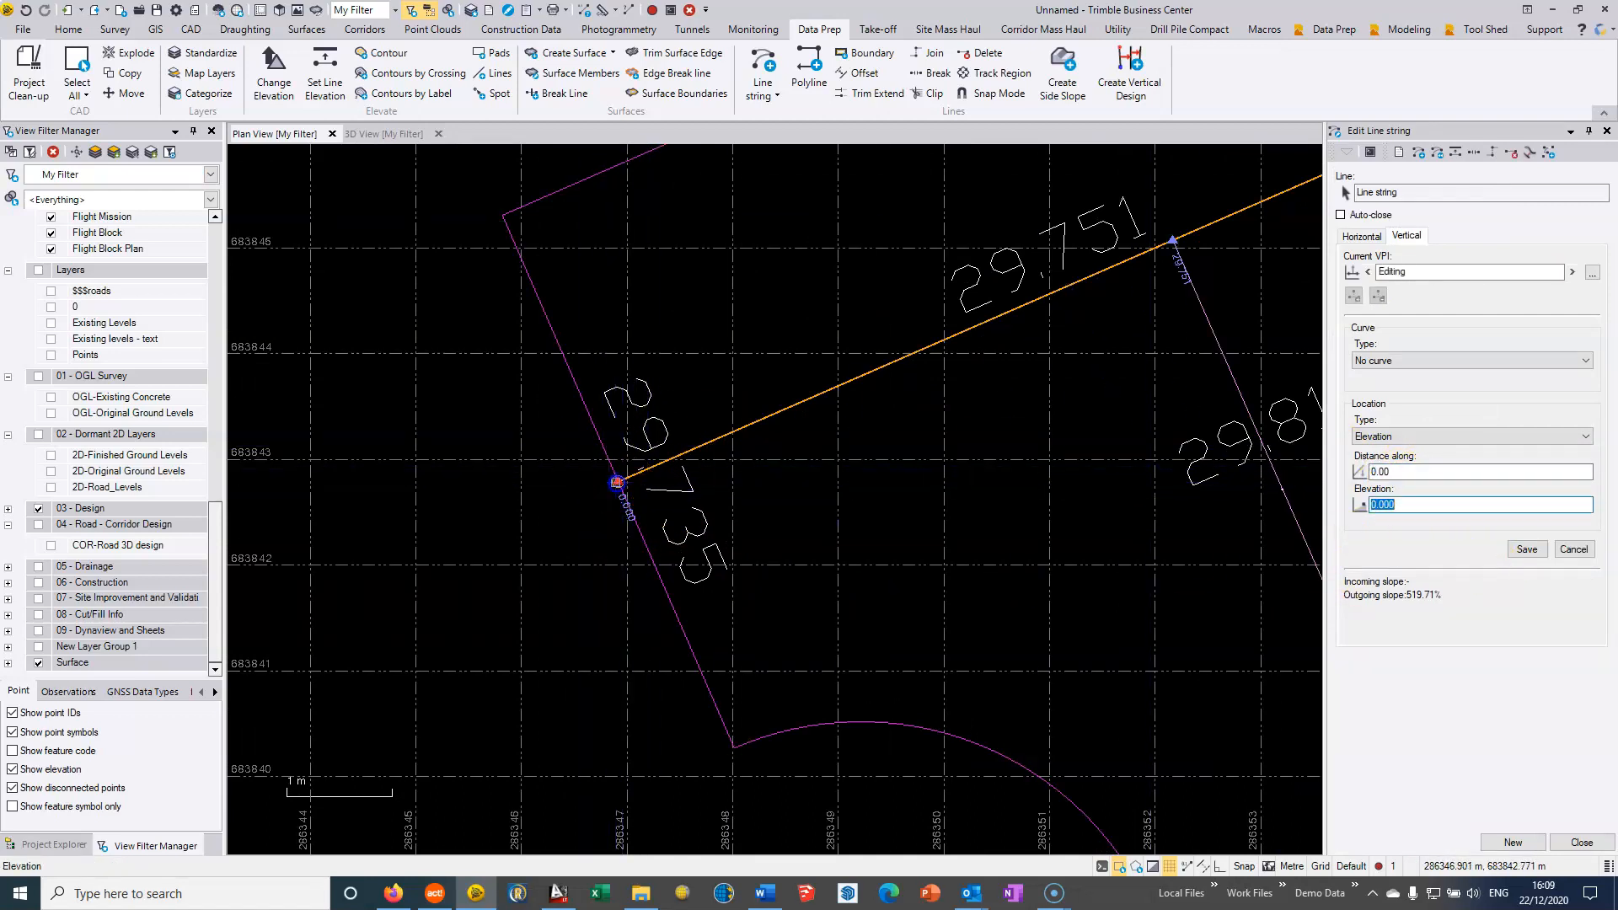
key(Return)
click(1353, 297)
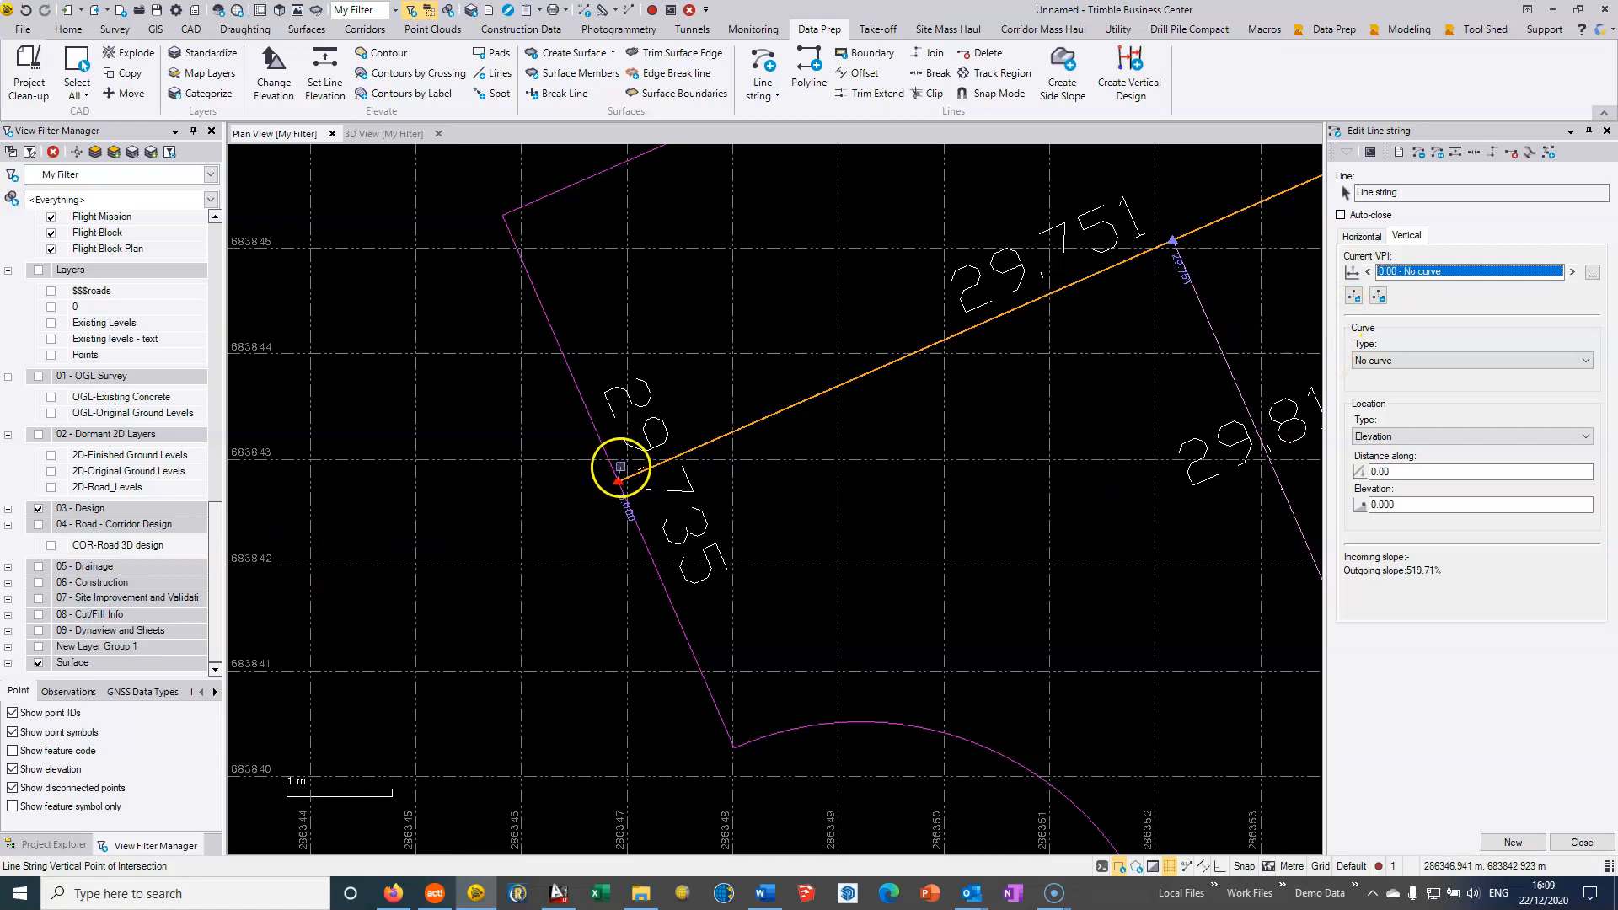
scroll(616, 484, up, 3)
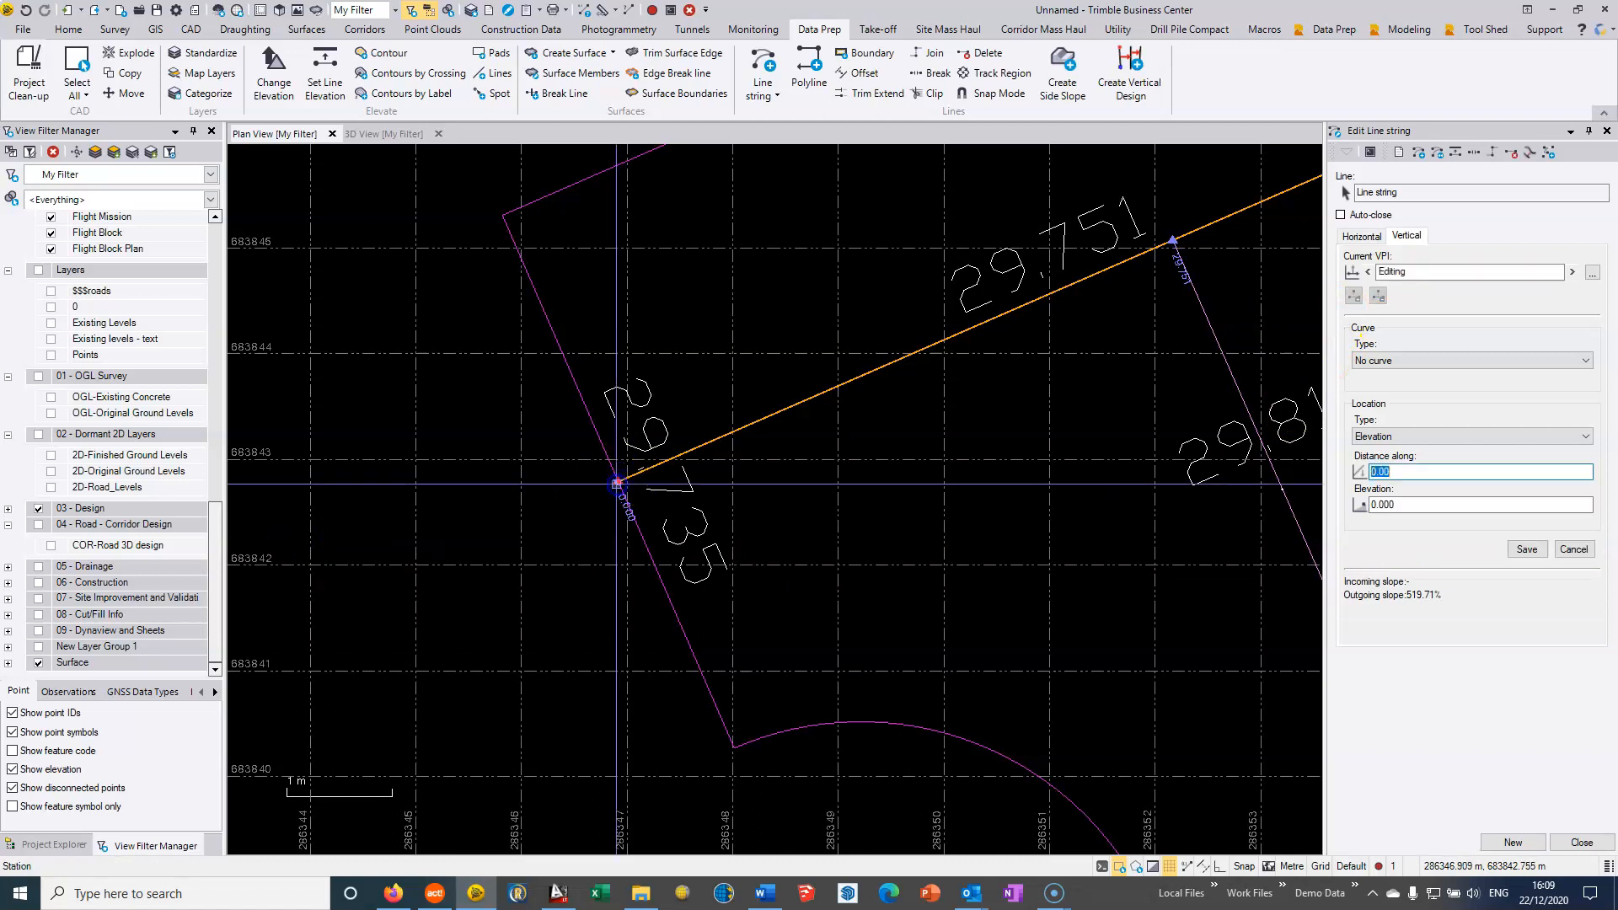
click(992, 583)
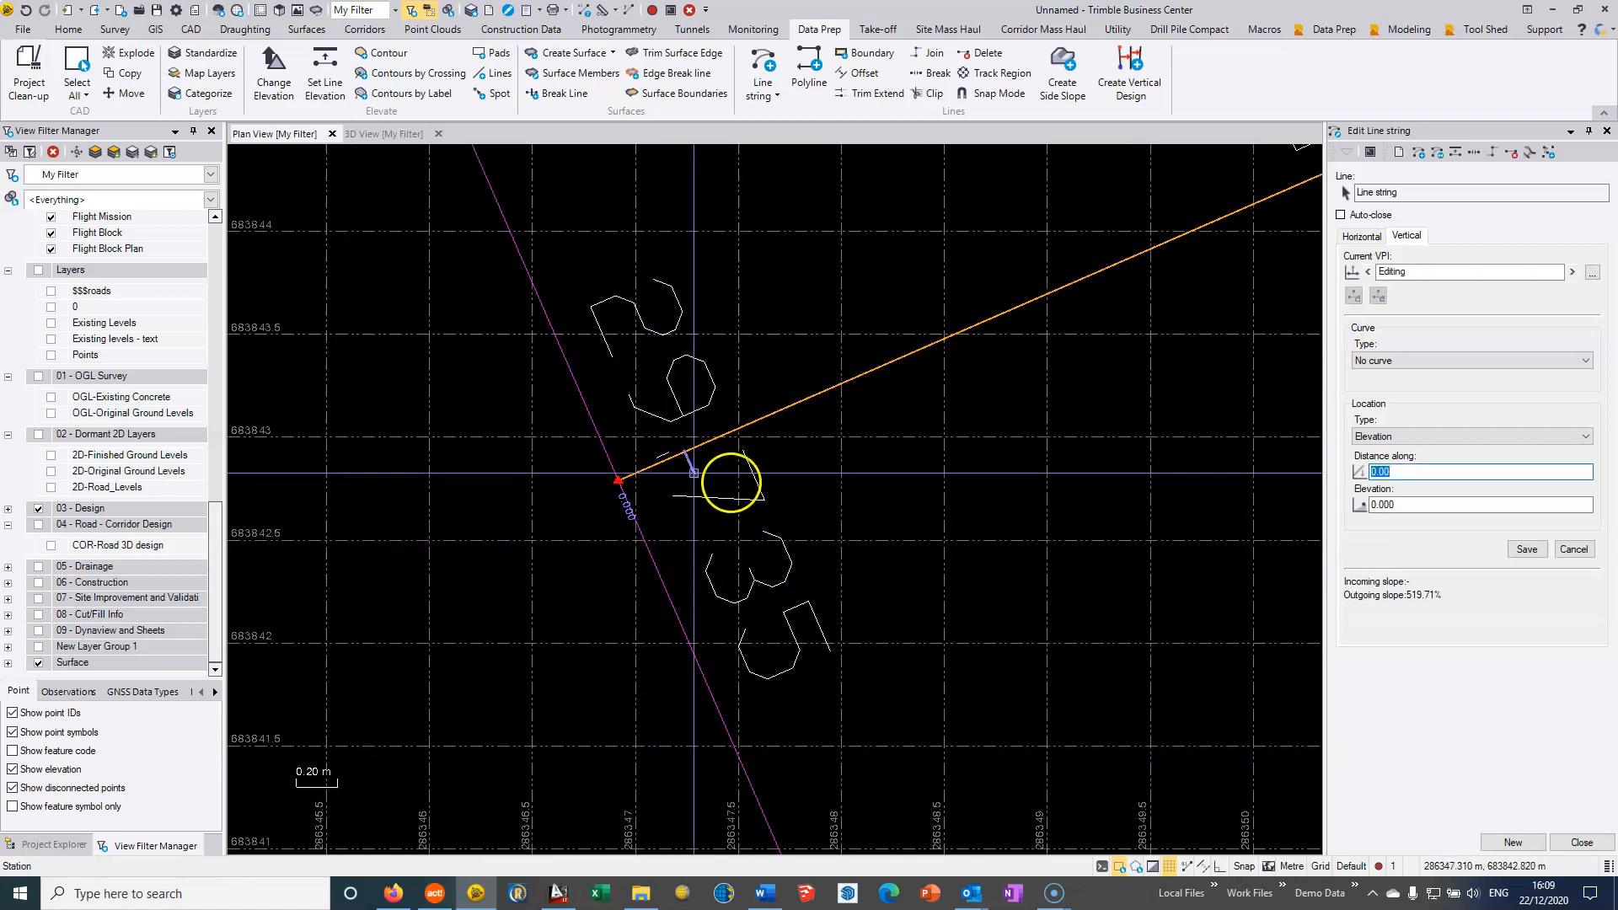
click(1422, 506)
click(702, 497)
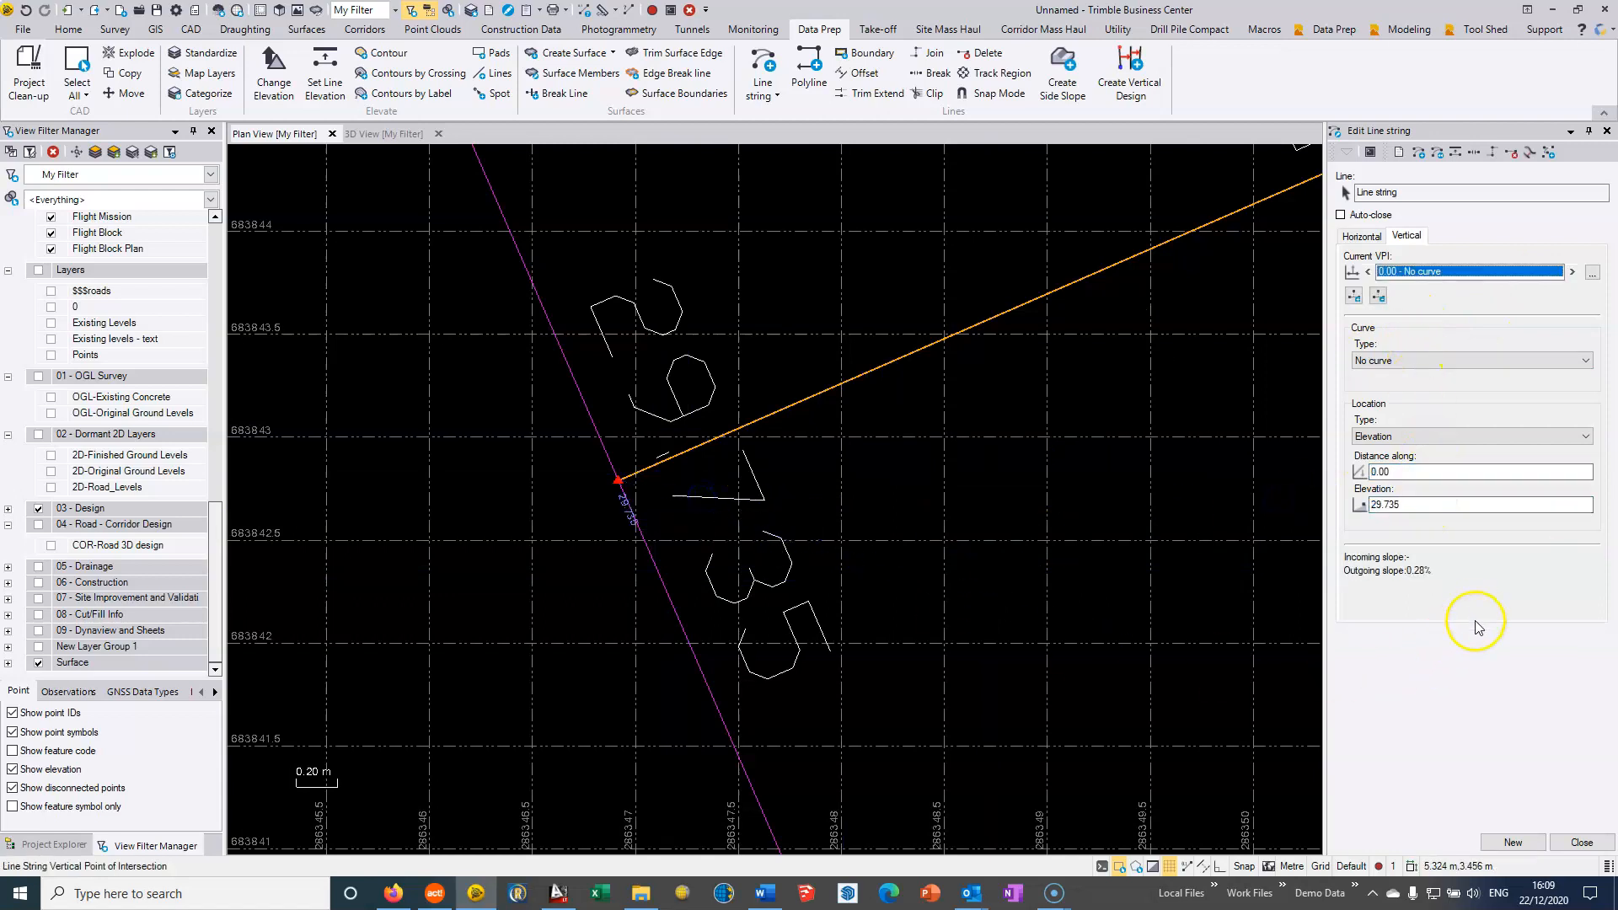
click(1557, 839)
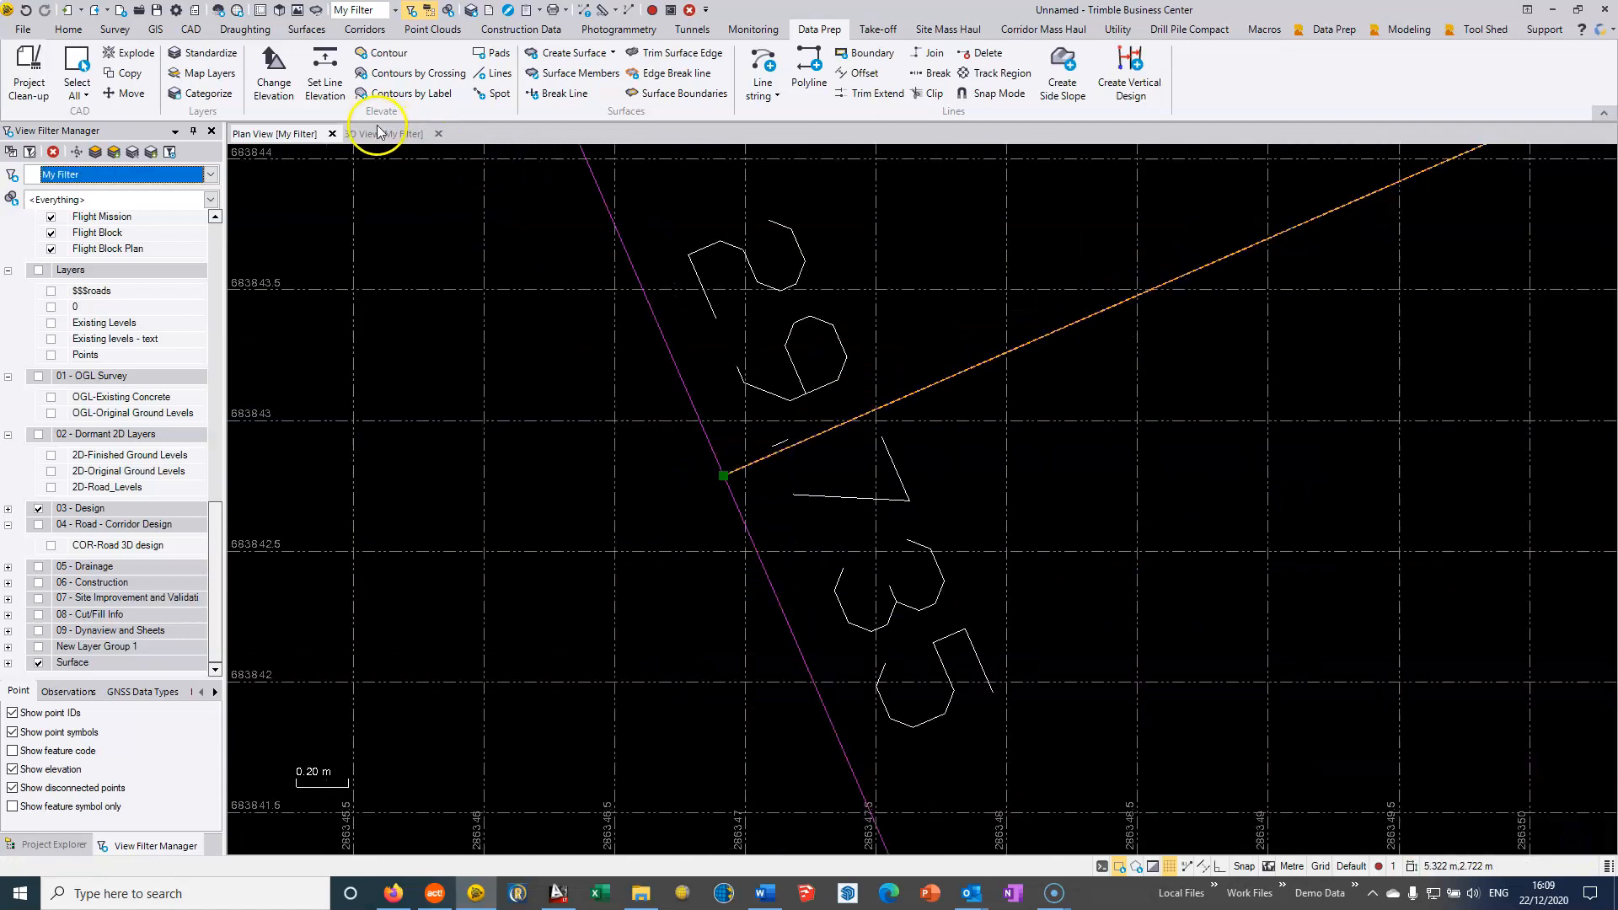
- Inspect the elevated centrelines of the whole road layout in 3D for ends that still drop away
click(412, 135)
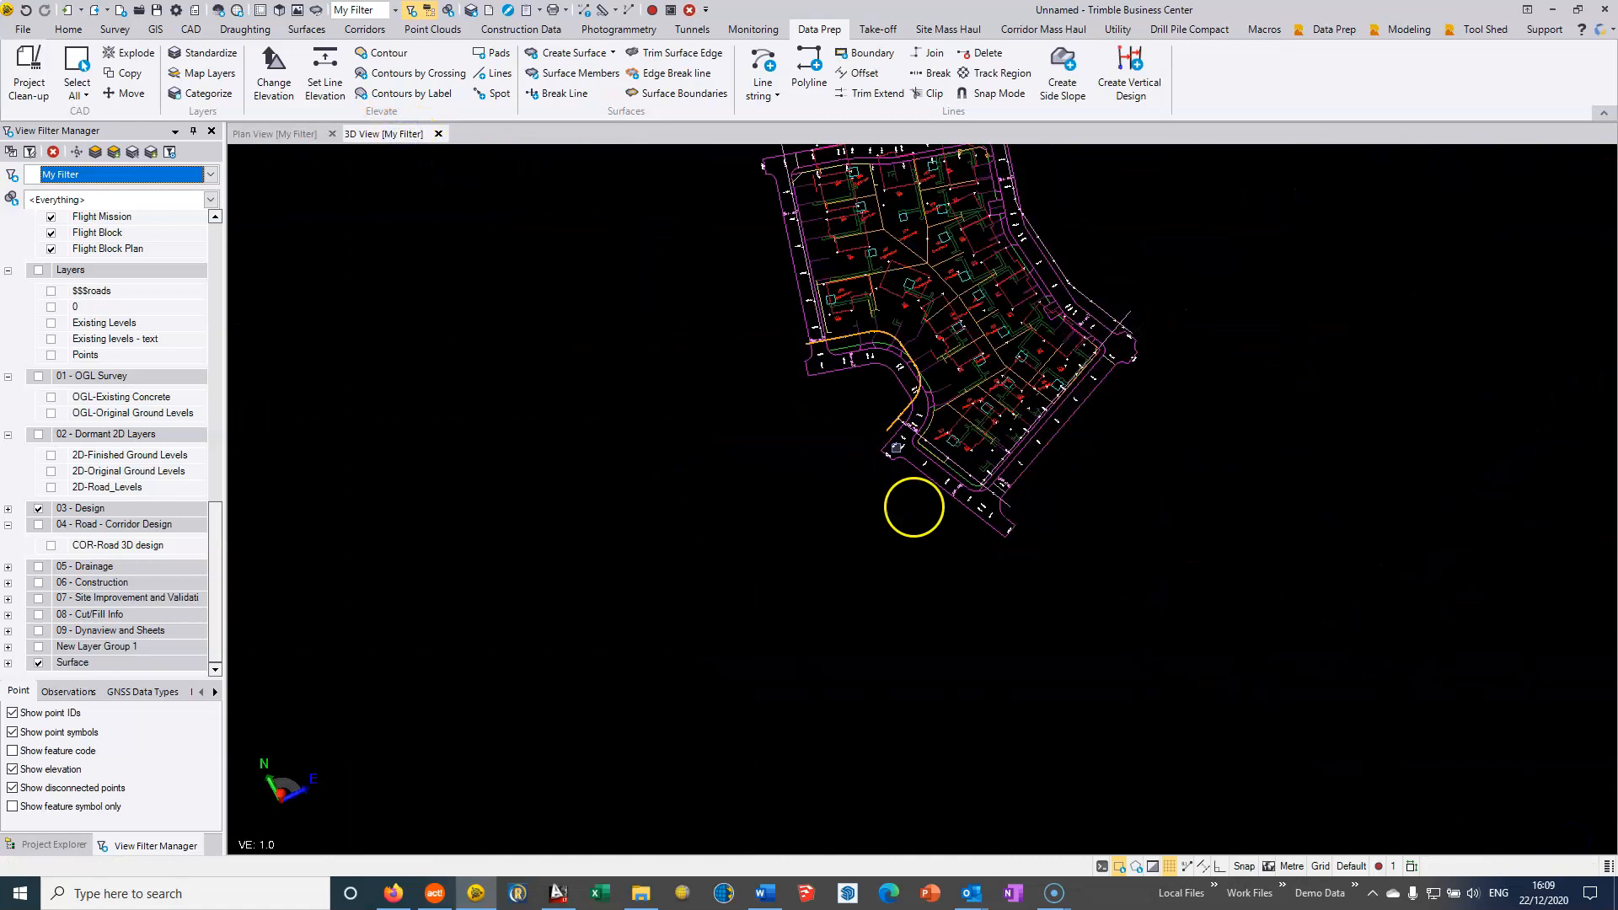
mouse_move(963, 418)
mouse_down()
mouse_move(959, 451)
mouse_move(1048, 435)
mouse_move(1022, 617)
mouse_up()
middle_drag(954, 549, 723, 443)
scroll(794, 357, down, 2)
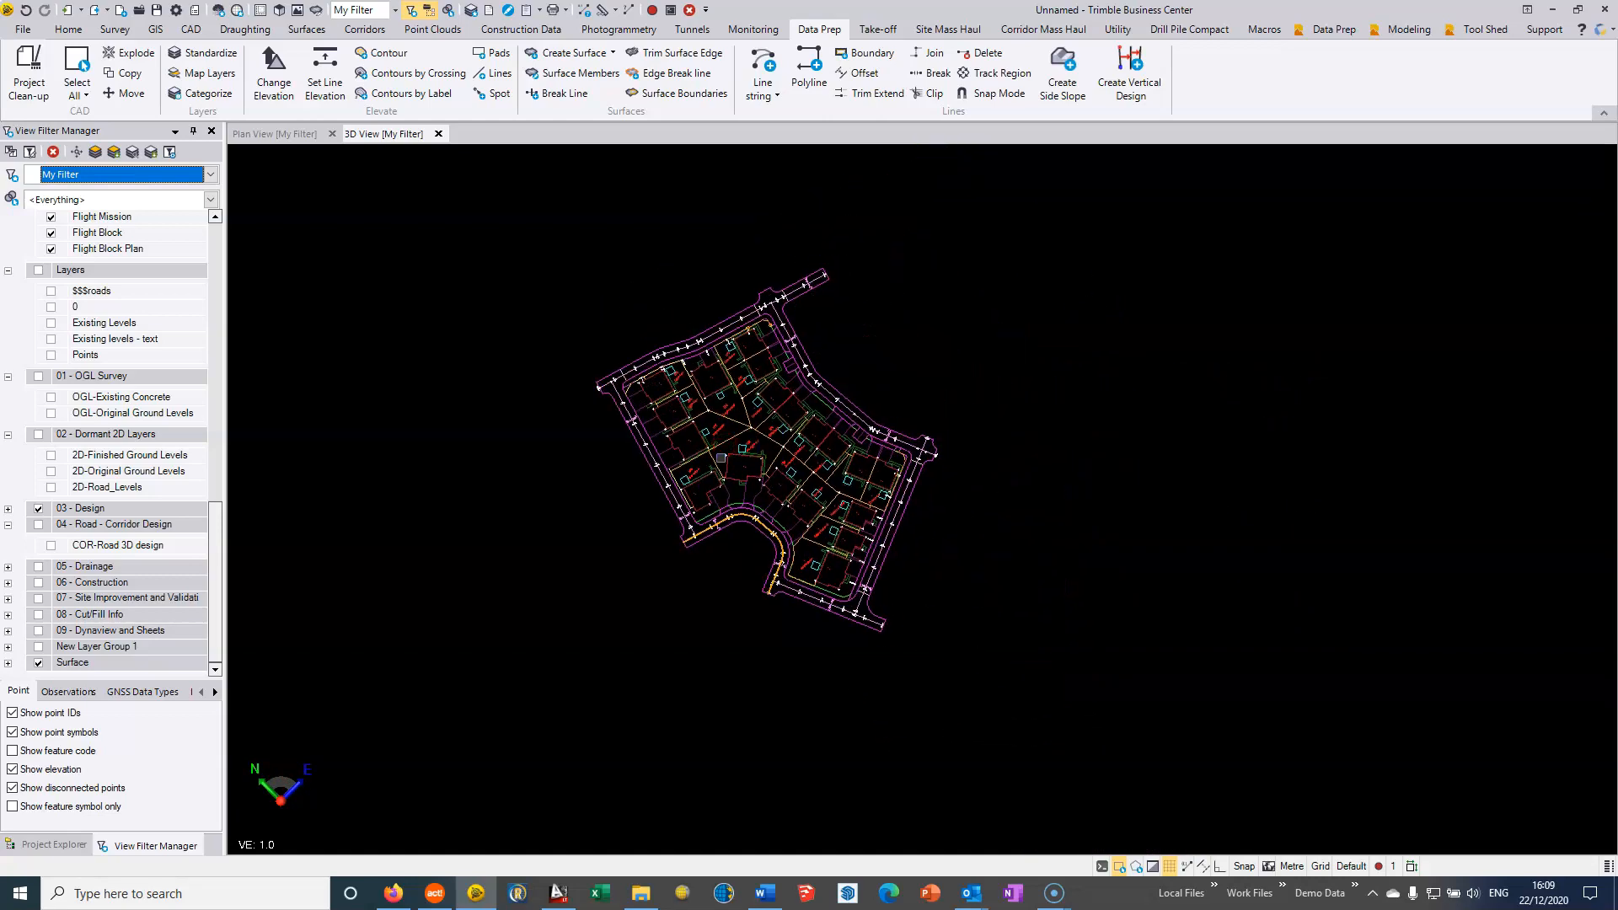
scroll(679, 562, up, 3)
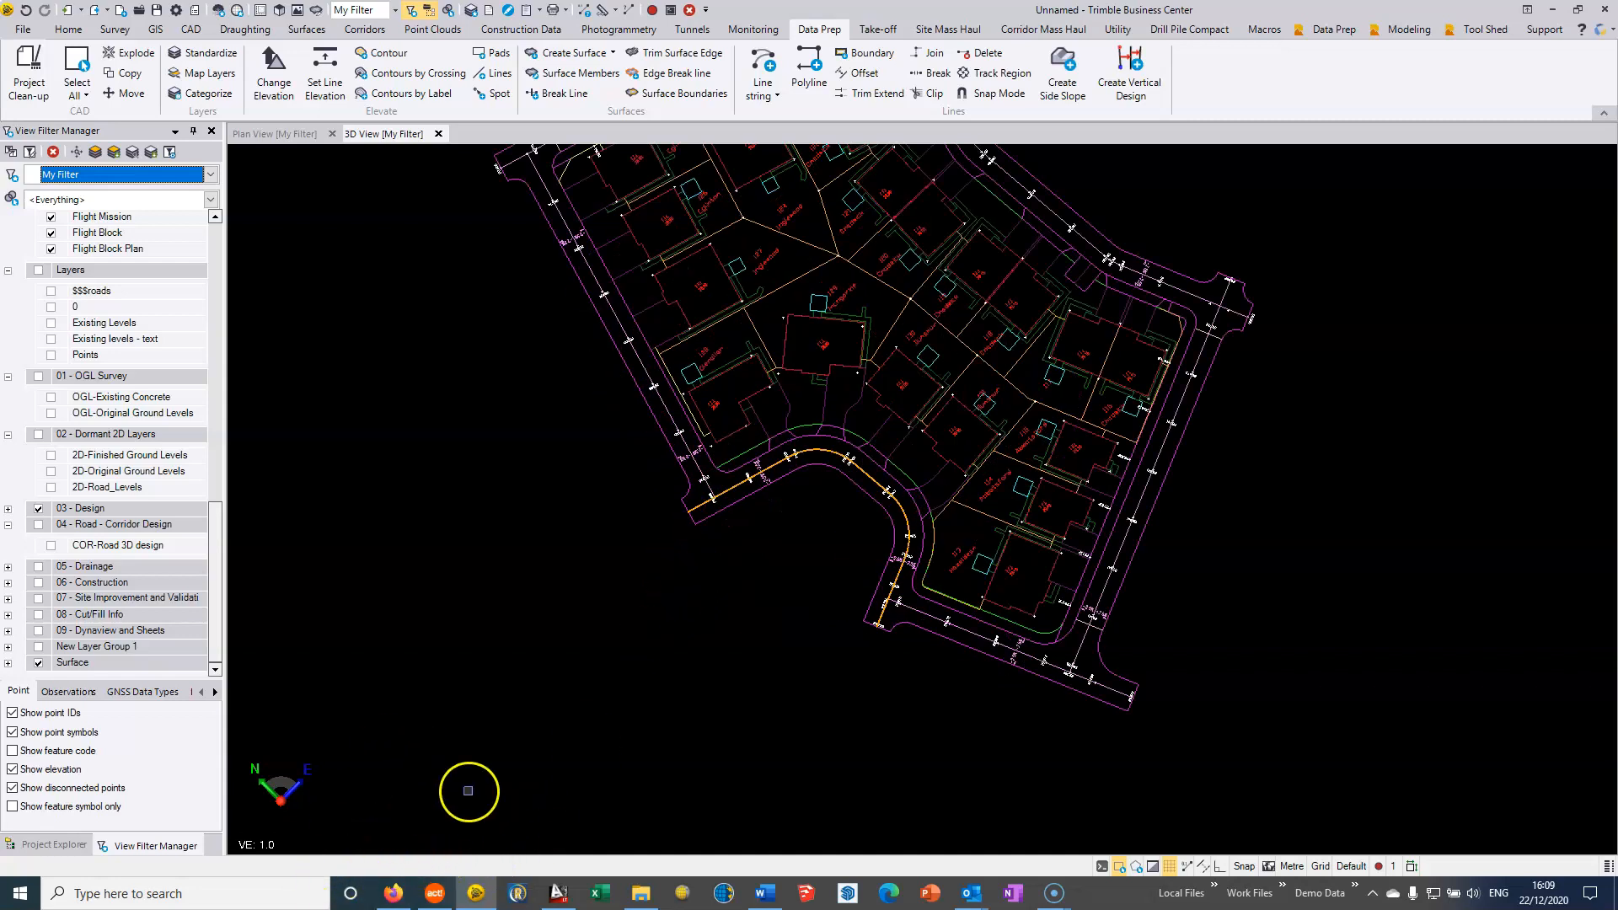